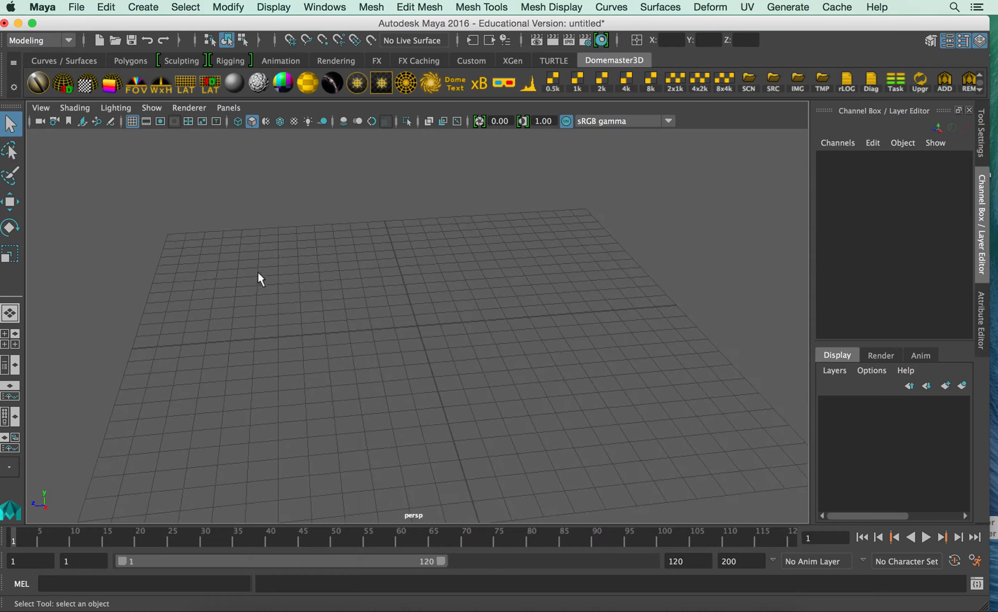
left_click_drag(449, 339, 398, 348, "alt")
left_click_drag(305, 355, 391, 340, "alt")
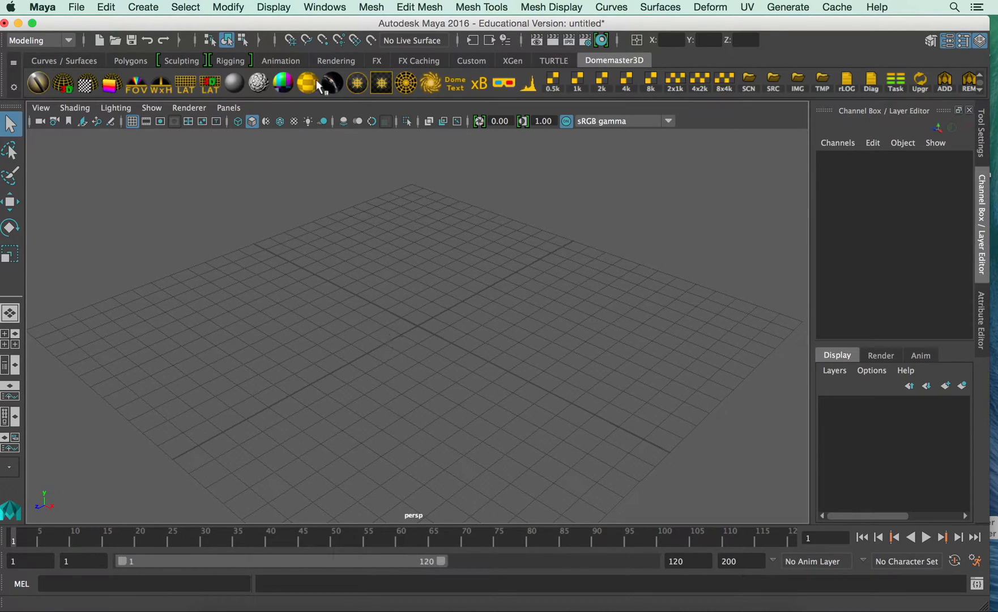
left_click_drag(278, 22, 287, 20)
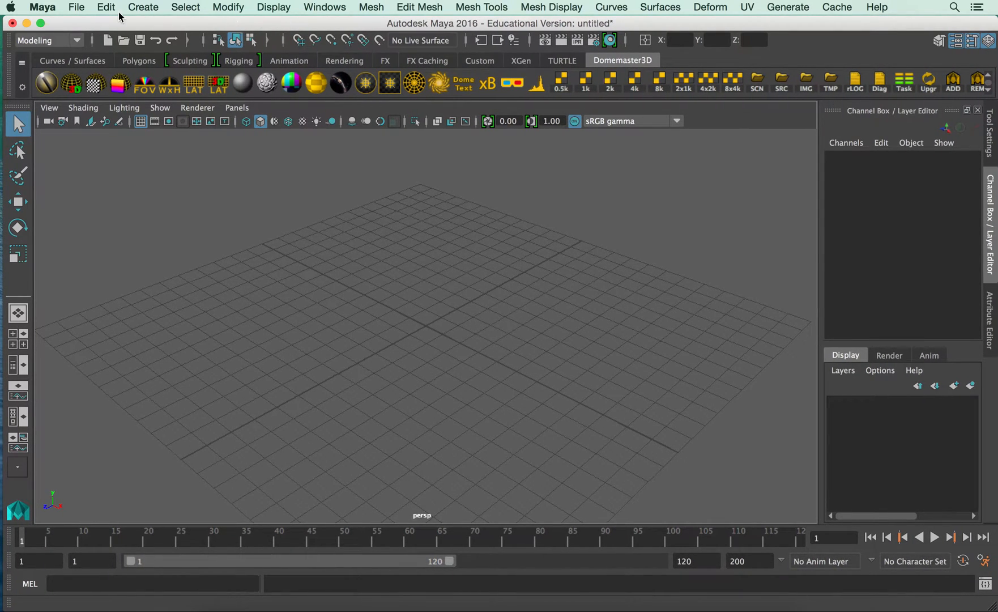
Import the donut scan's OBJ file from the Desktop folder into the scene.
left_click(70, 6)
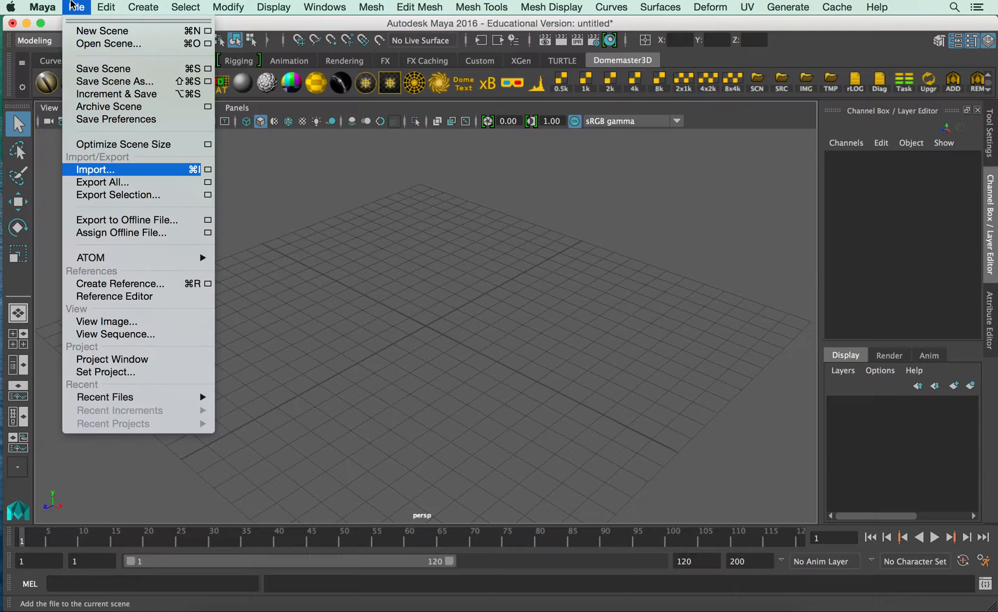
left_click(107, 169)
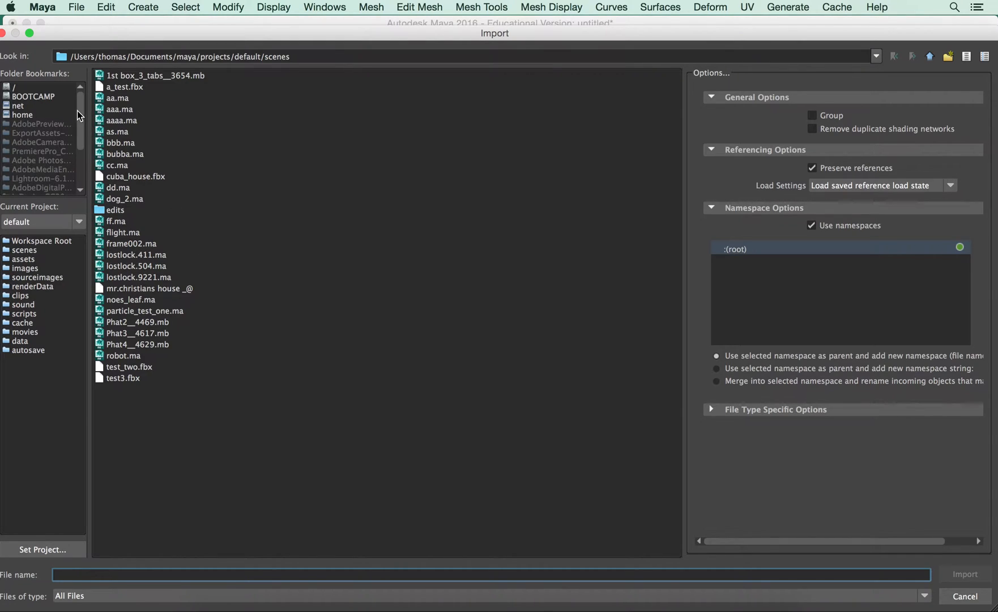
left_click_drag(76, 112, 76, 145)
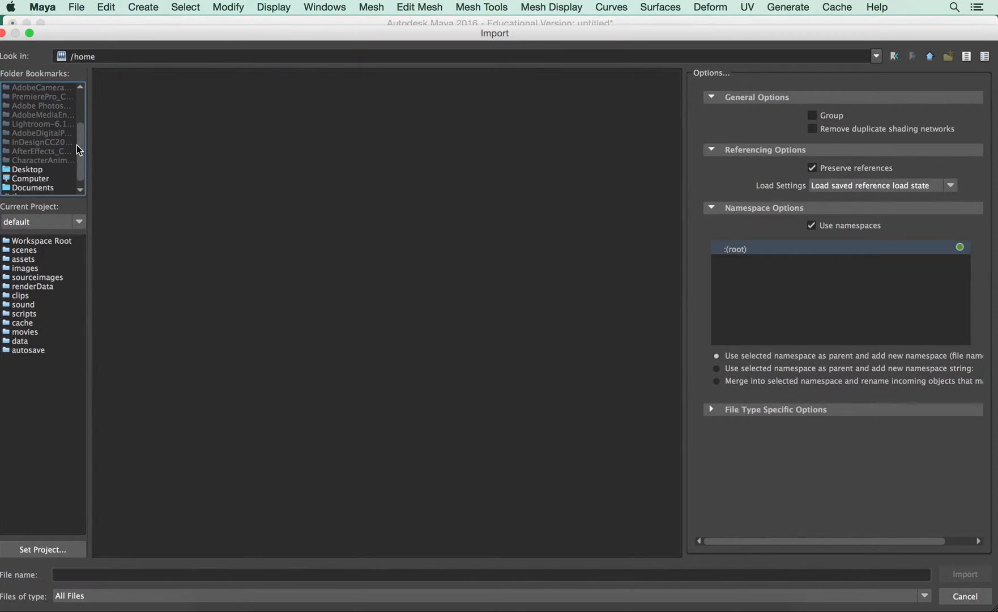
left_click(54, 162)
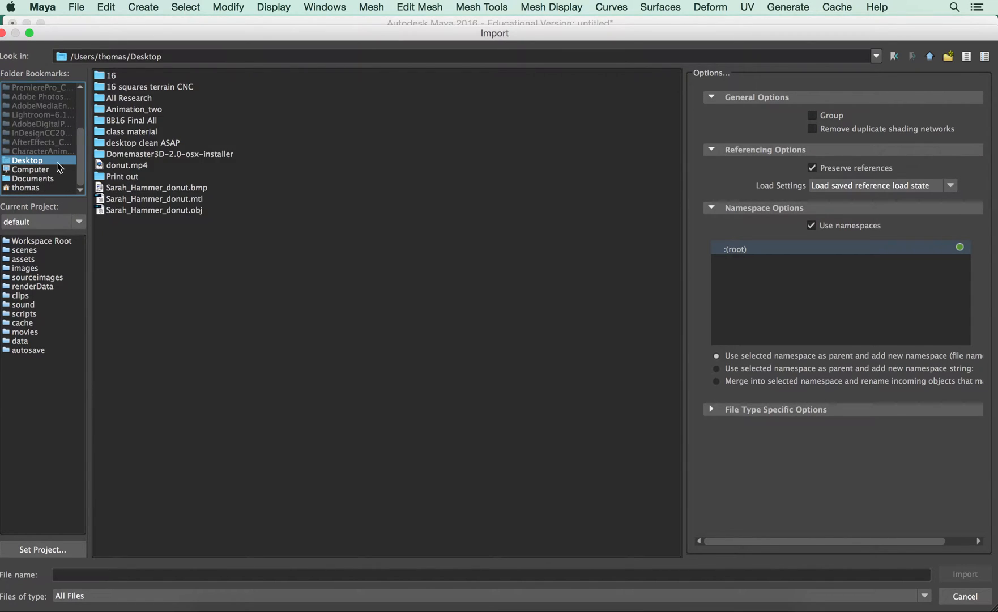
left_click(167, 212)
left_click(965, 574)
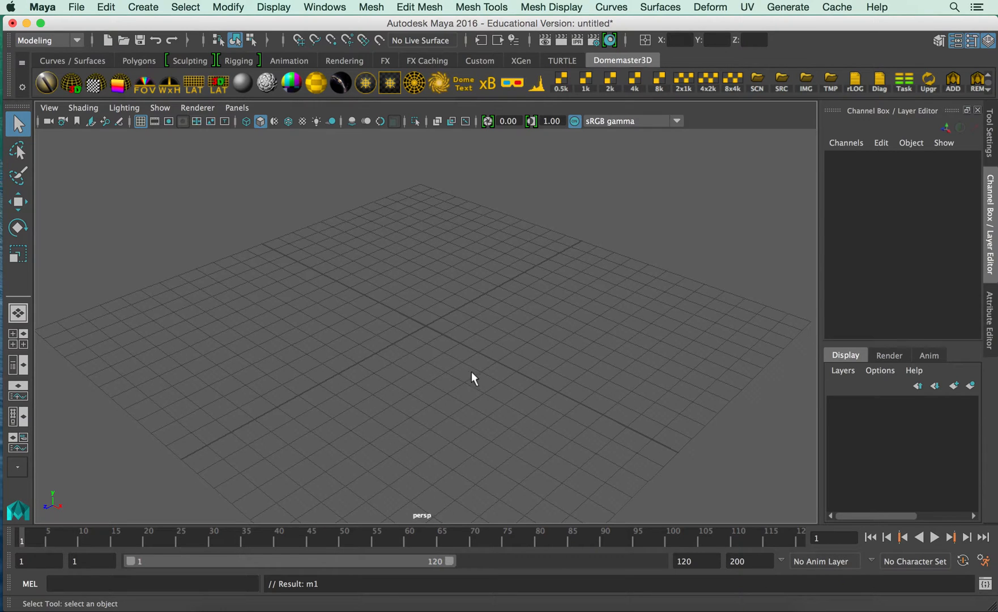
Select the imported donut scan and rotate it to about X 30.7, Y 55.6, Z -54.3 degrees.
right_click_drag(503, 371, 167, 339, "alt")
mouse_move(440, 357)
left_mouse_down("alt")
mouse_move(435, 332)
mouse_move(442, 372)
left_mouse_up("alt")
left_click_drag(357, 391, 476, 381, "alt")
left_click_drag(407, 368, 497, 317, "alt")
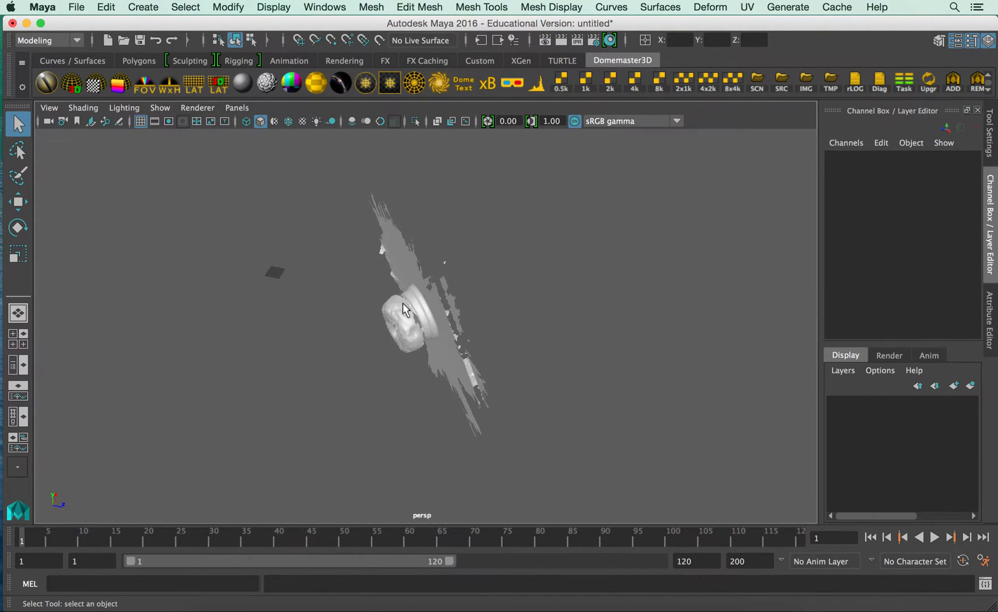
left_click(398, 278)
key("e")
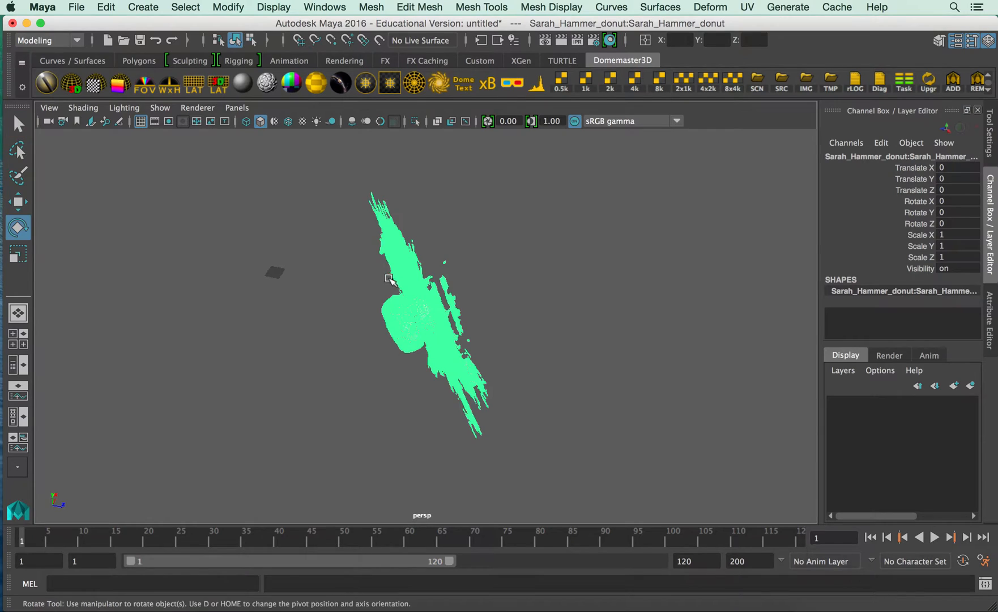
left_click(309, 250)
left_click_drag(309, 250, 340, 249)
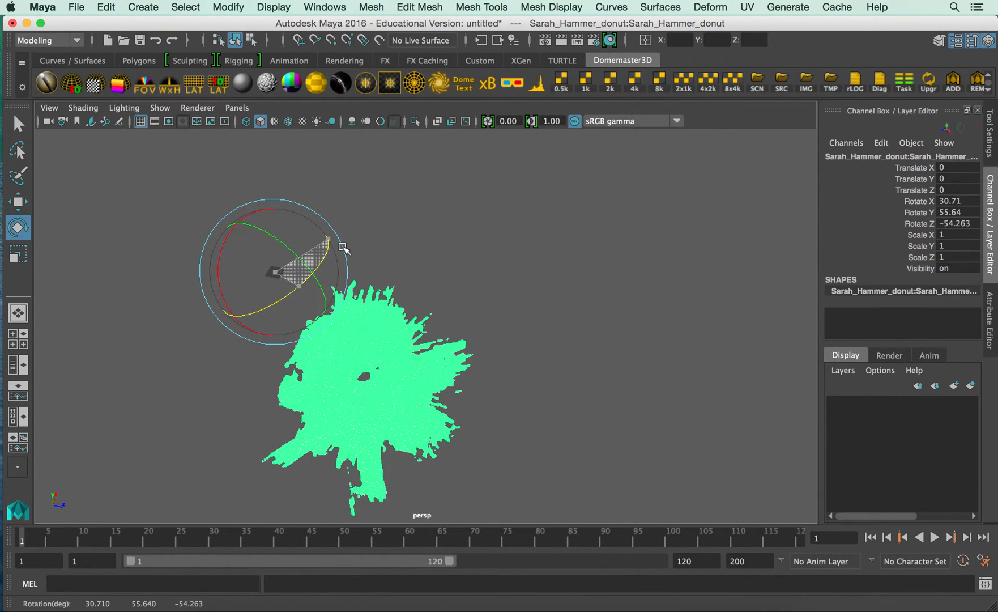
Move the scan over the grid origin in the top and front views, to about X 0.85, Y 188, Z -132.1.
key("w")
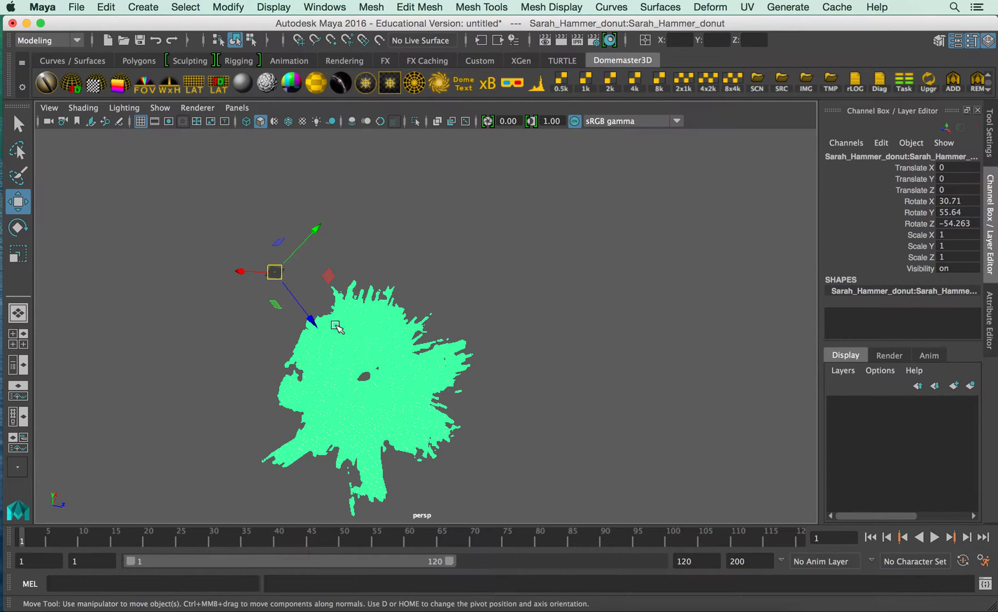
key("space")
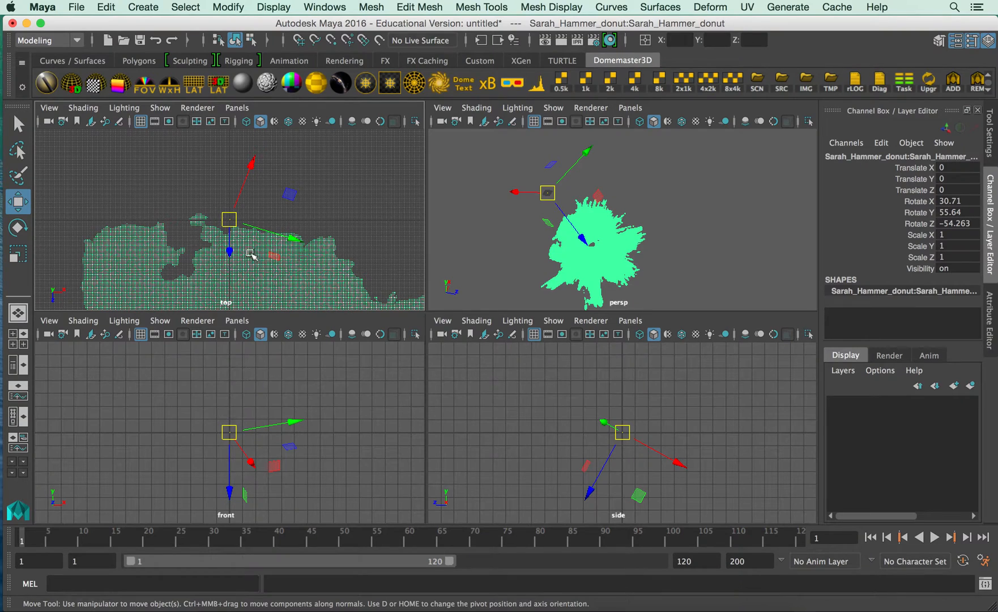
left_click_drag(229, 220, 229, 210)
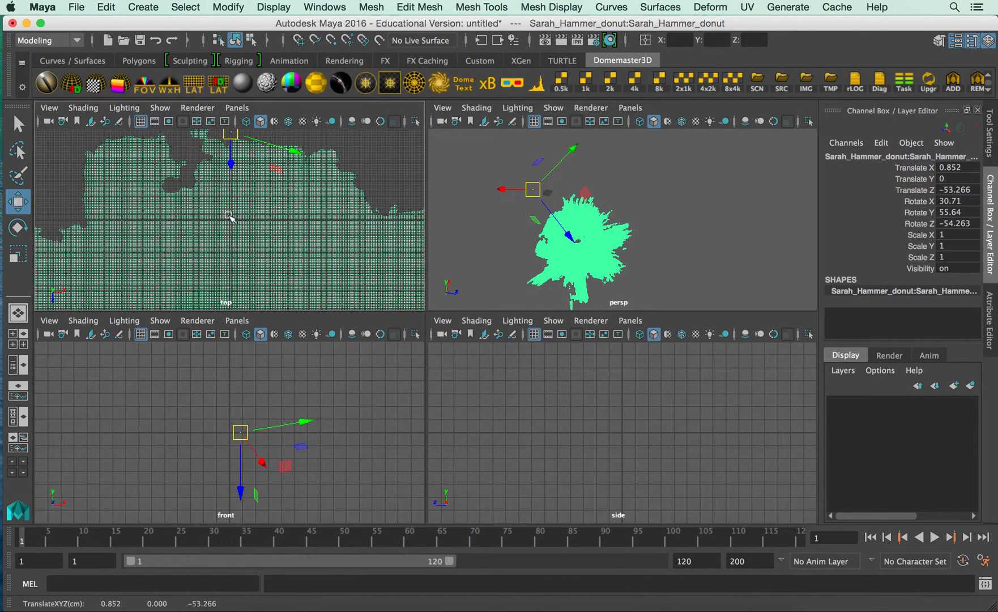
scroll(229, 211, "down", 5)
mouse_move(231, 202)
left_mouse_down()
mouse_move(229, 174)
mouse_move(230, 182)
left_mouse_up()
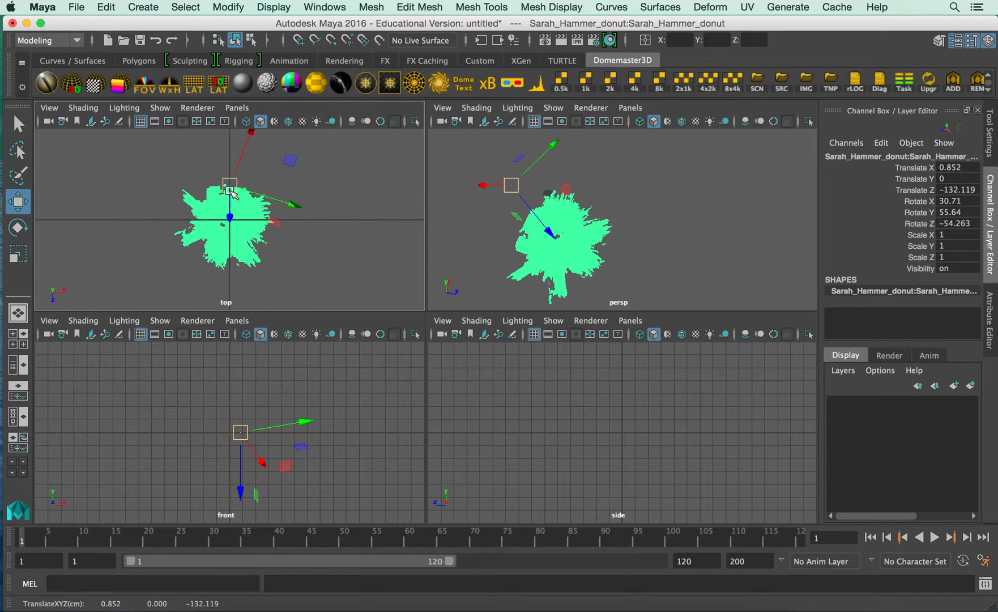
key("space")
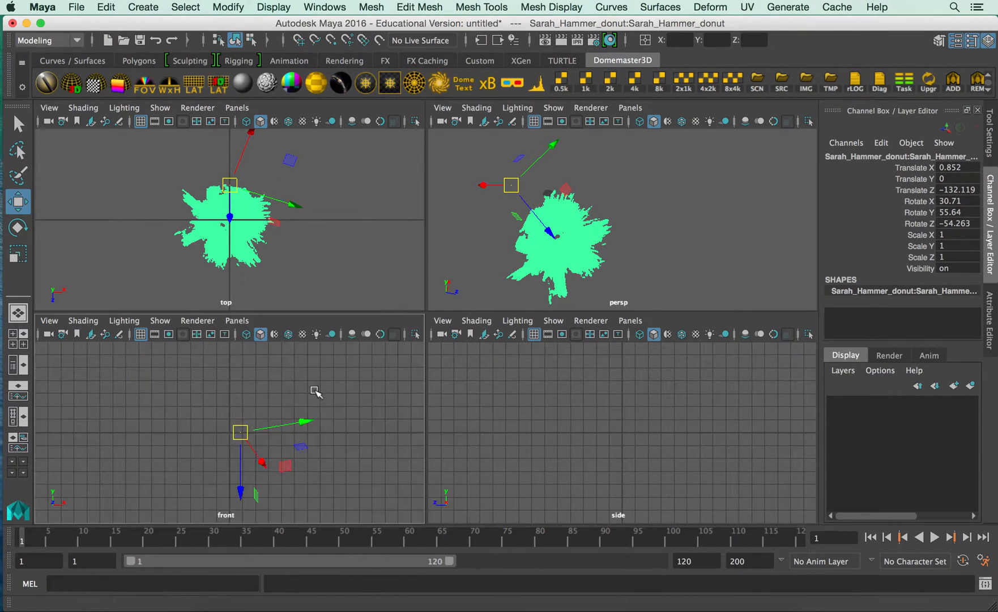
scroll(319, 391, "down", 10)
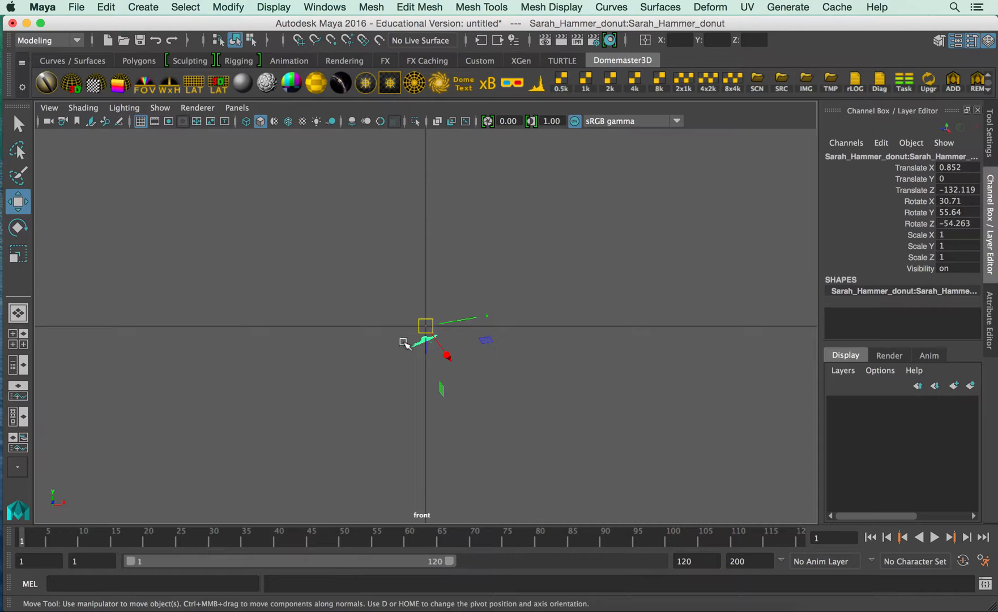
mouse_move(426, 327)
left_mouse_down()
mouse_move(424, 308)
mouse_move(428, 314)
left_mouse_up()
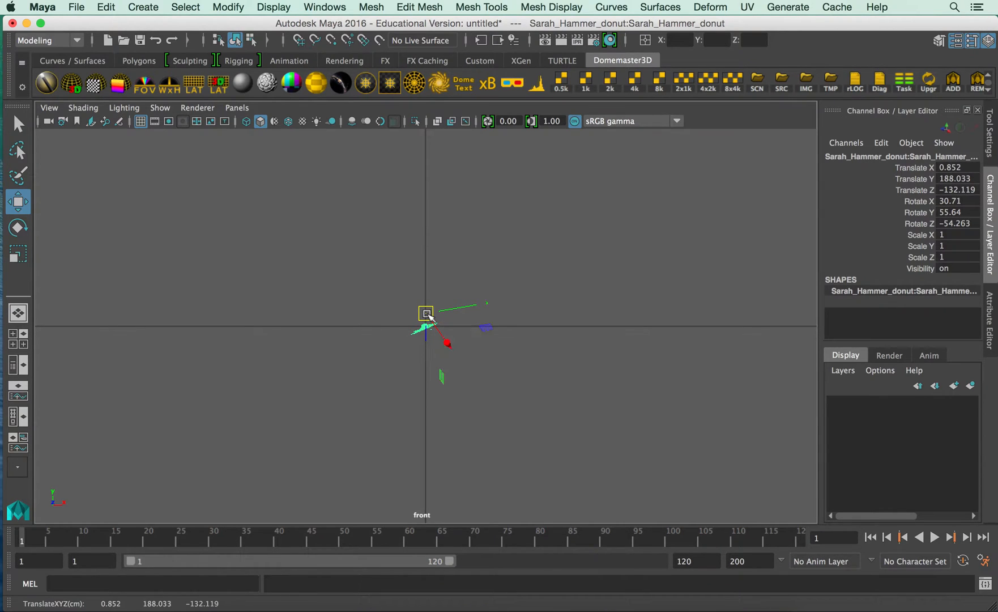
Center the scan's pivot and level its ground surface by rotating it to about X 25.4, Y 47.7, Z -81.4 degrees.
key("f")
key("e")
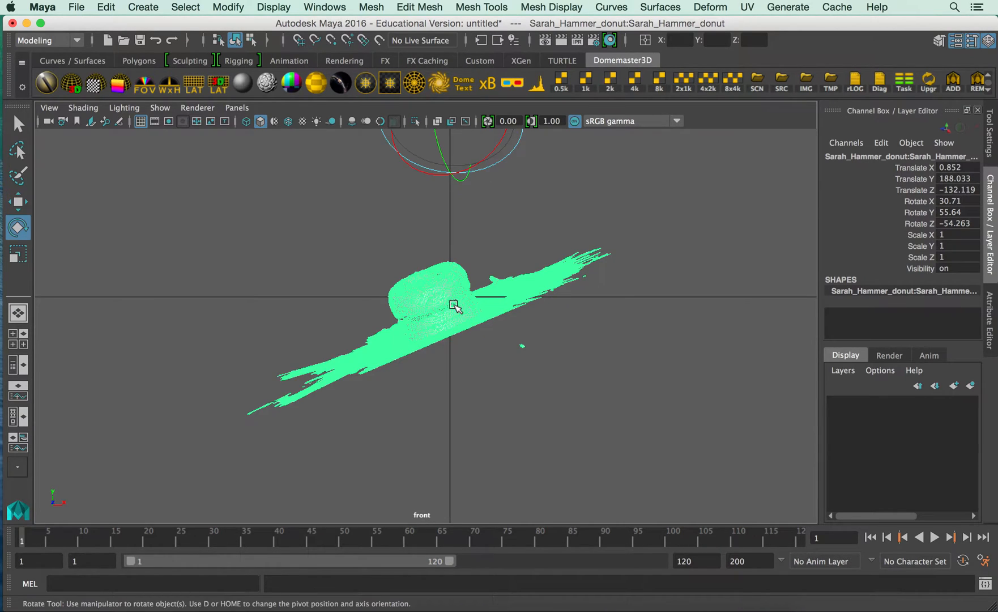
left_click(229, 7)
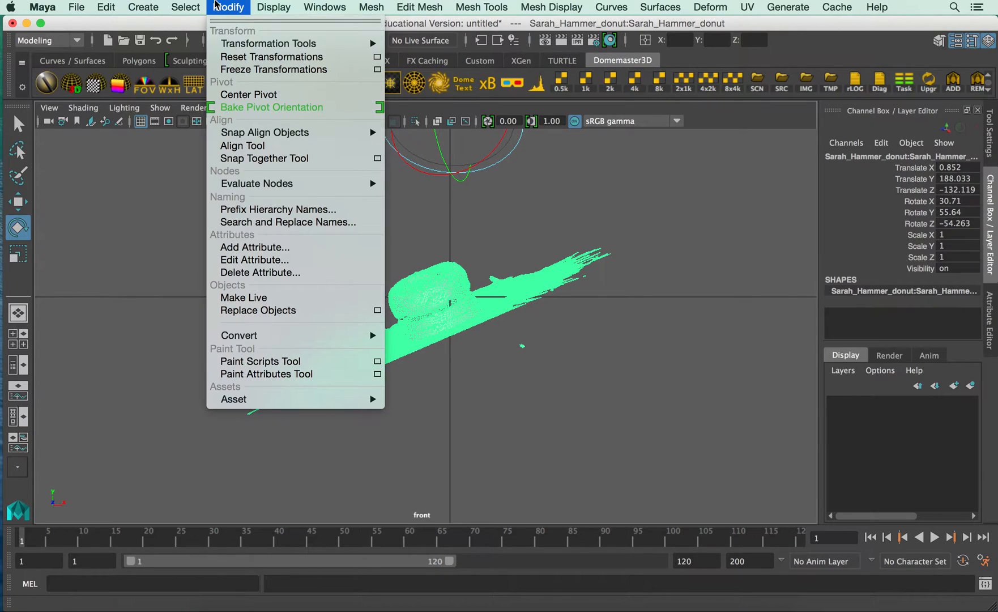
left_click(256, 96)
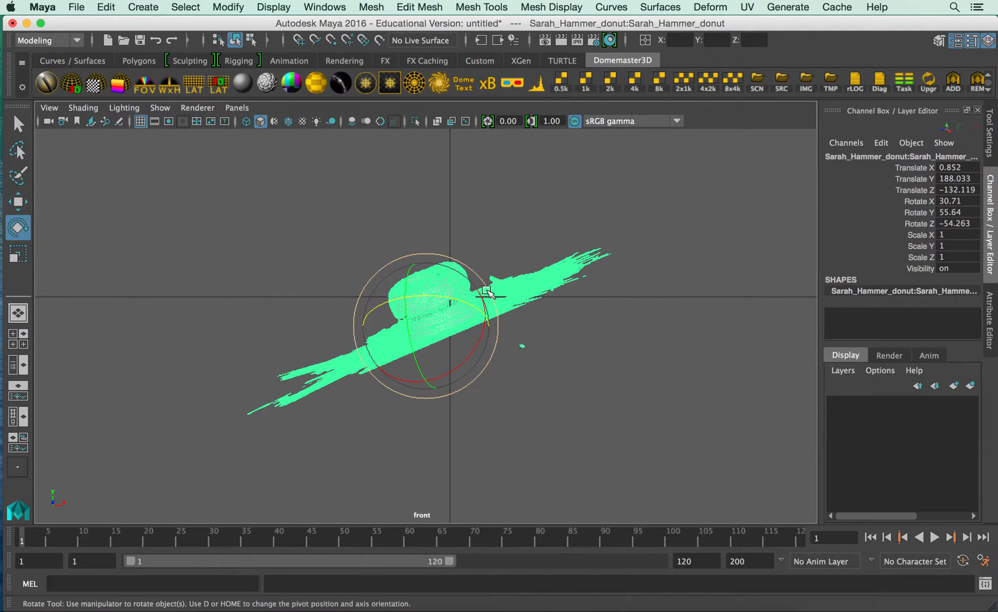
left_click_drag(488, 290, 443, 292)
key("w")
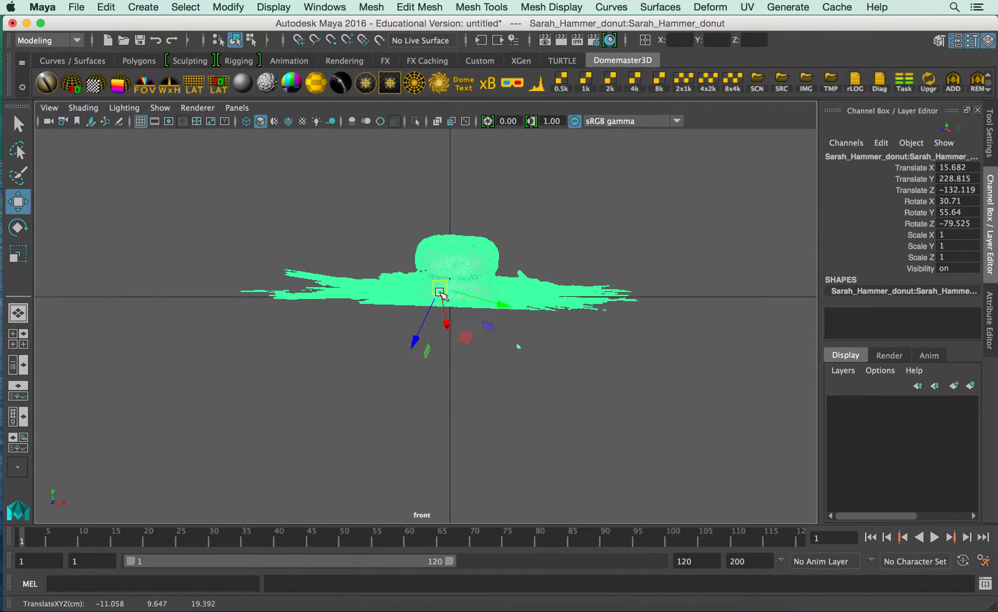
key("e")
left_click_drag(417, 305, 511, 283)
Move the scan onto the ground line in the front view, to about X 9, Y 226.6, and freeze its transformations.
key("w")
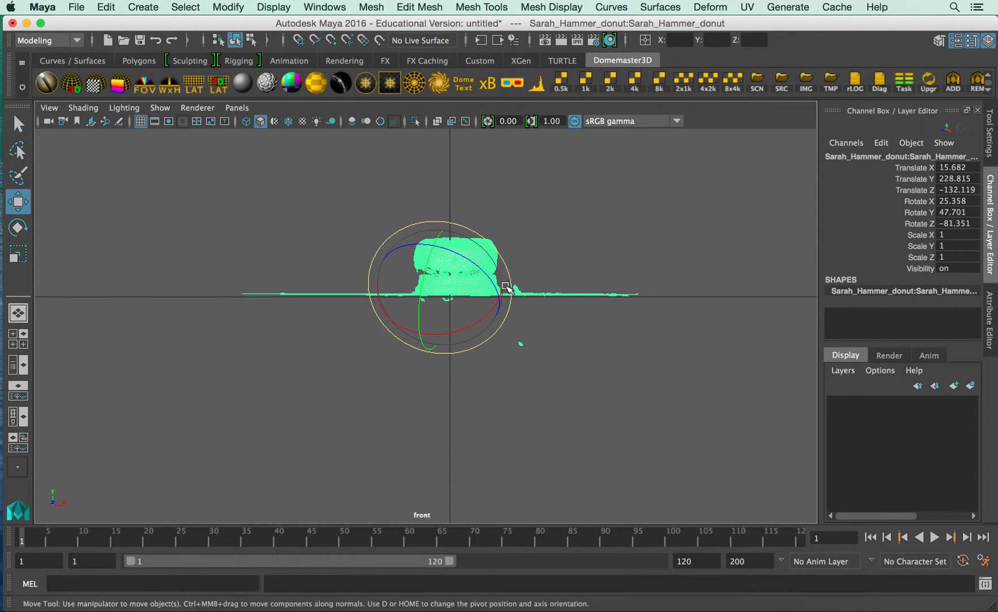
left_click_drag(451, 293, 433, 299)
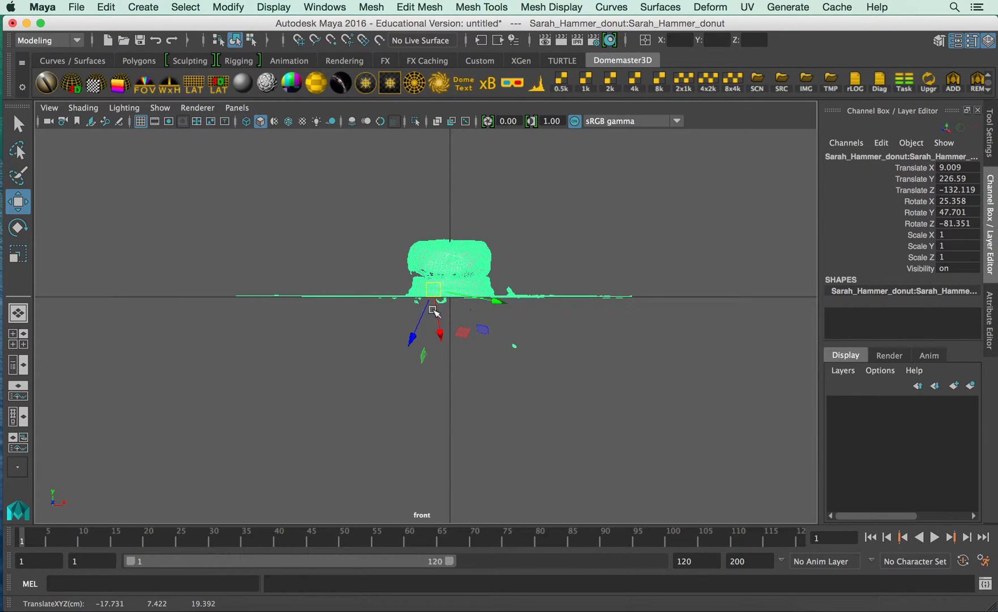
left_click(218, 7)
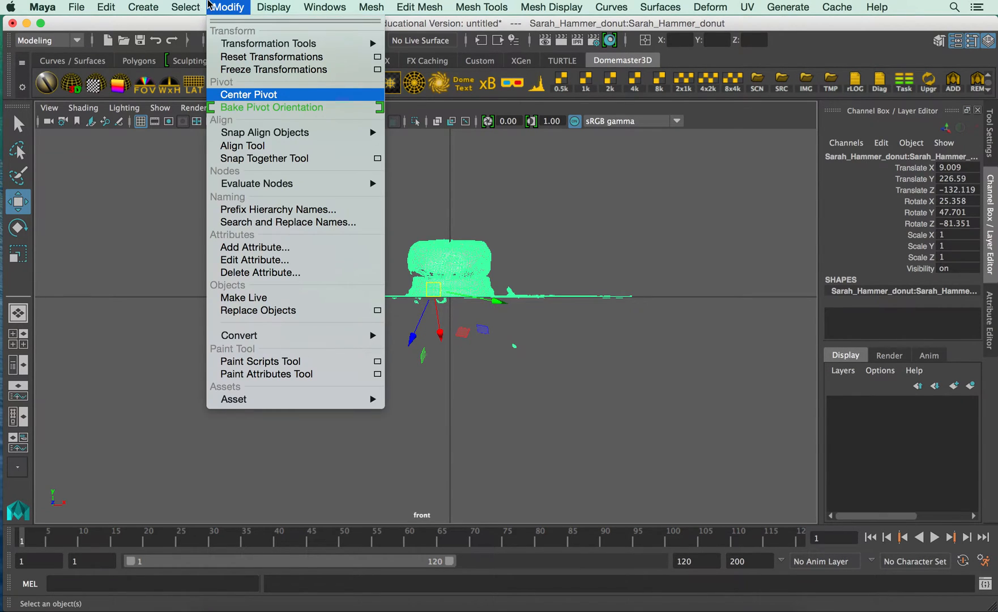
left_click(260, 70)
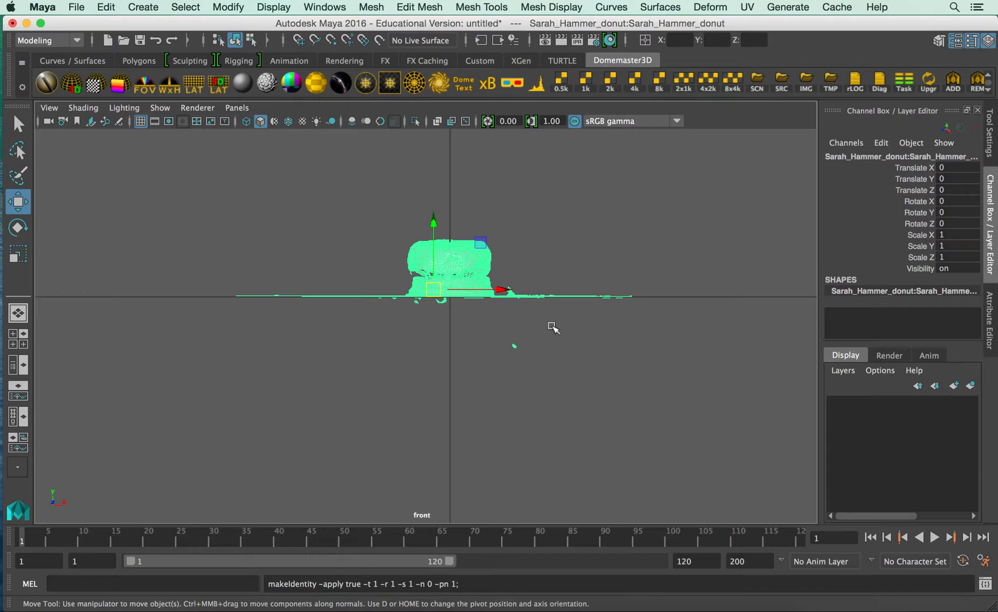
In the top view, switch the scan to face selection and delete the ragged ground faces left of the donut.
key("space")
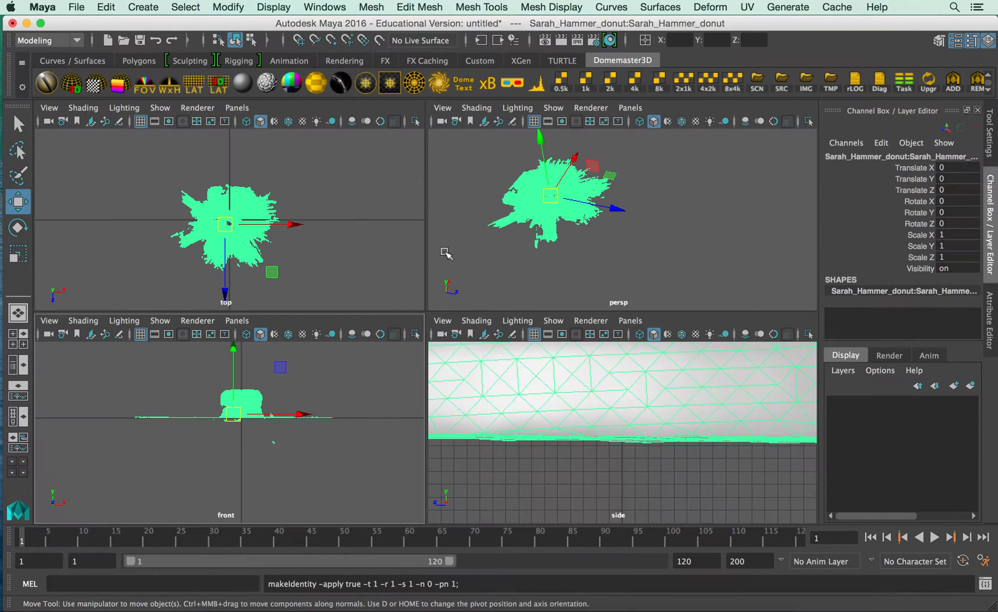
key("space")
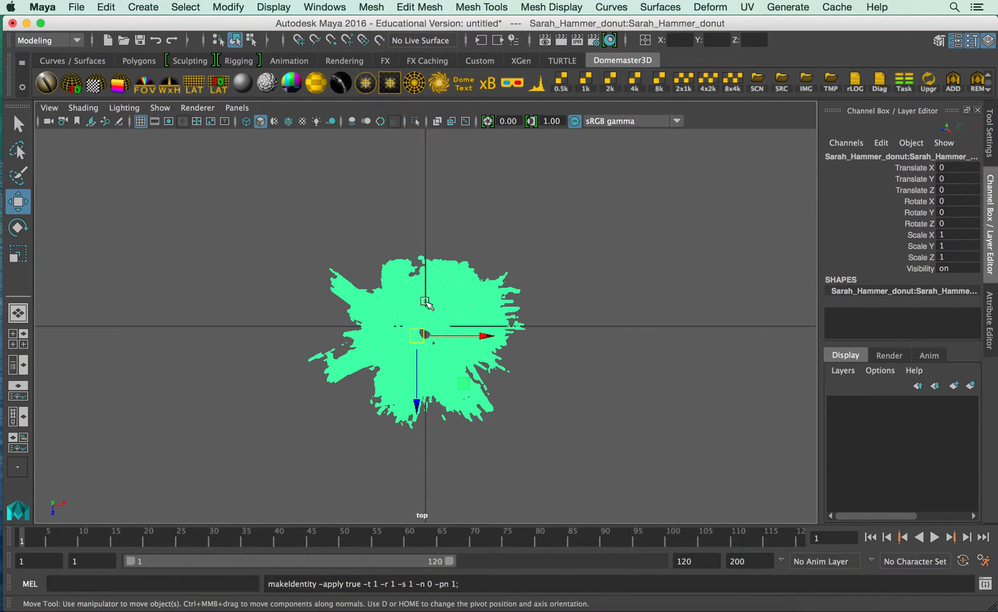
right_click_drag(294, 290, 720, 327, "alt")
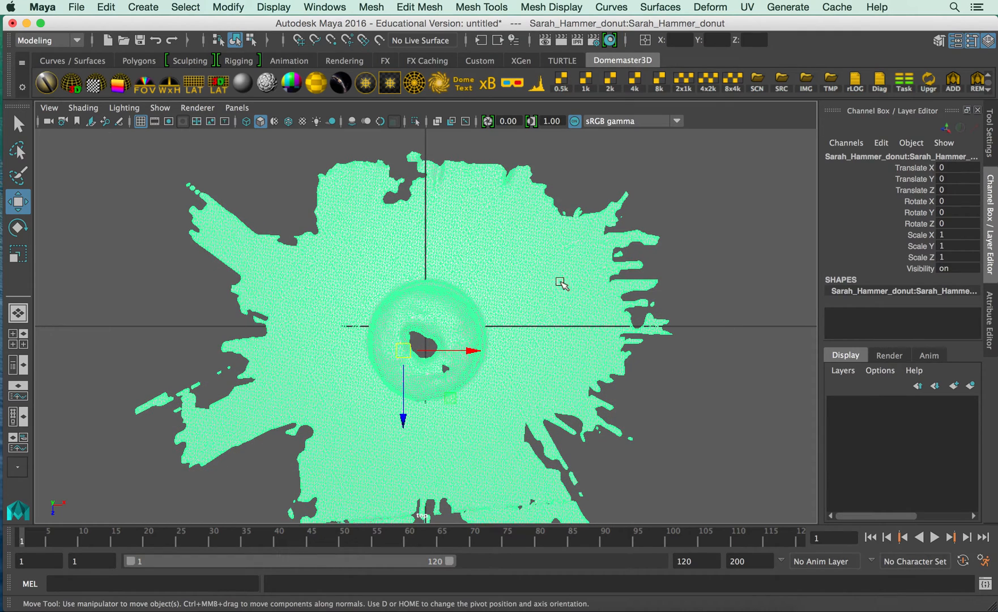
right_click_drag(537, 248, 536, 280)
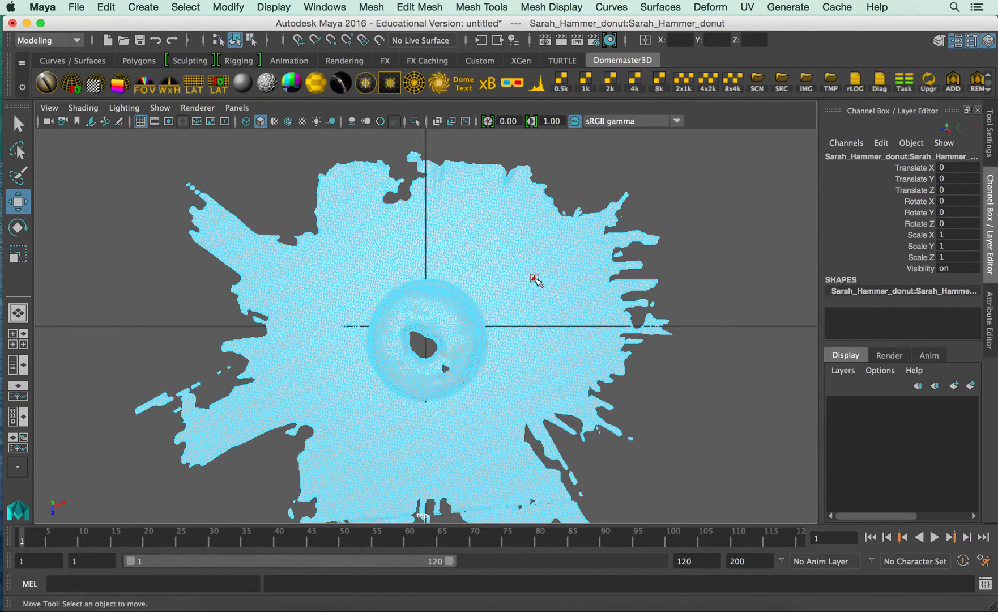
left_click_drag(135, 160, 338, 457)
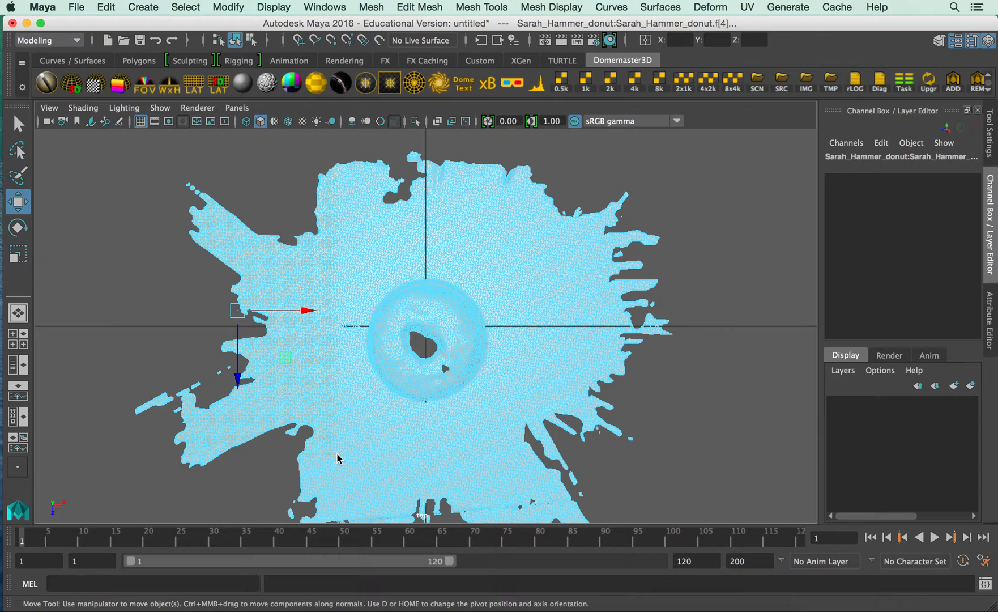
key("Delete")
Delete the ground faces above and to the right of the donut, leaving a straight margin around it.
left_click_drag(267, 147, 600, 250)
key("Delete")
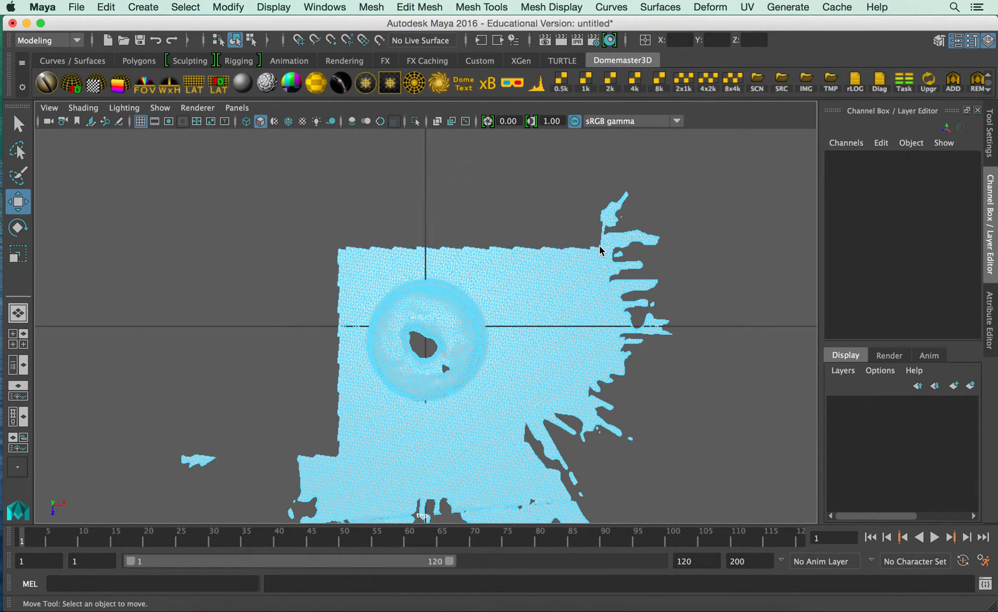
left_click_drag(501, 180, 703, 465)
key("Delete")
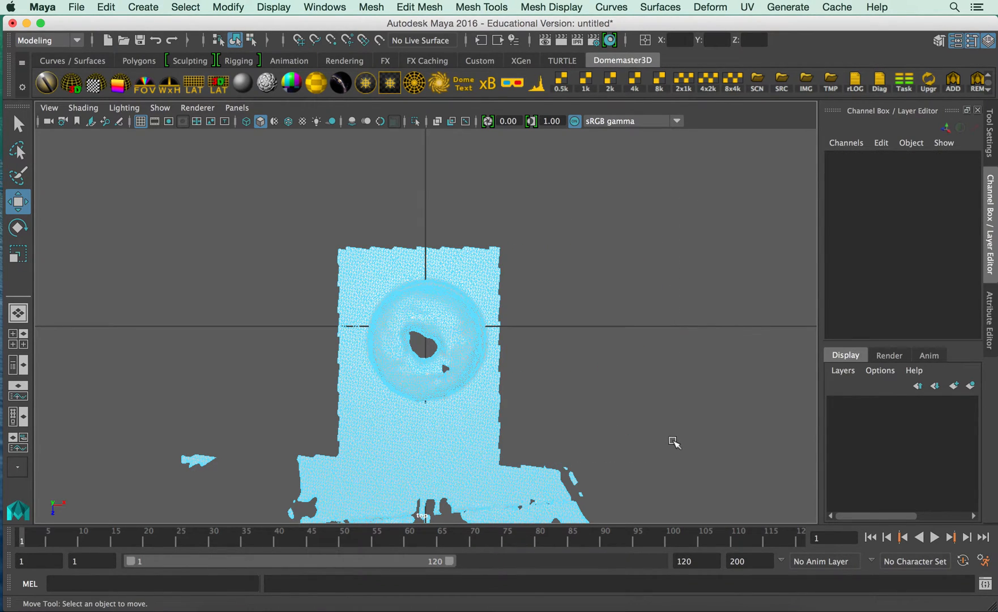
Delete all remaining ground faces below the donut, including the stray fragments, to leave a roughly square base.
middle_click_drag(644, 449, 644, 303, "alt")
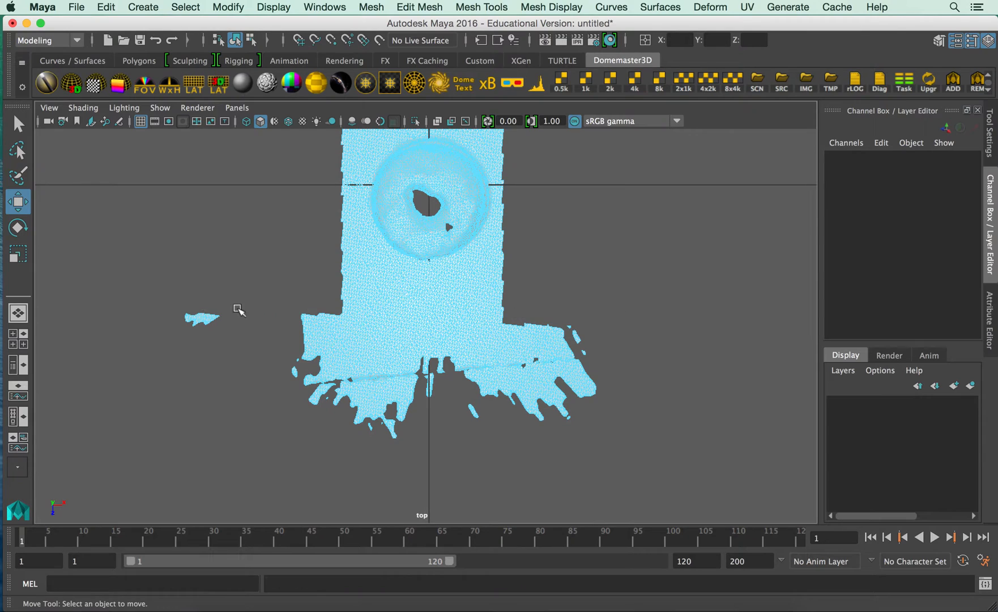
left_click_drag(150, 293, 669, 471)
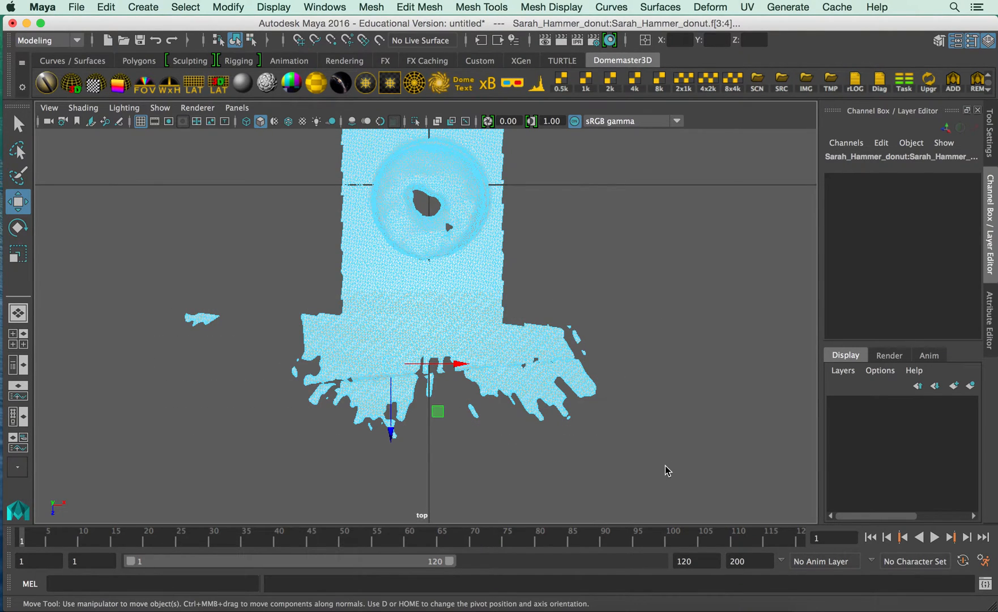
key("Delete")
left_click_drag(307, 276, 565, 352)
key("Delete")
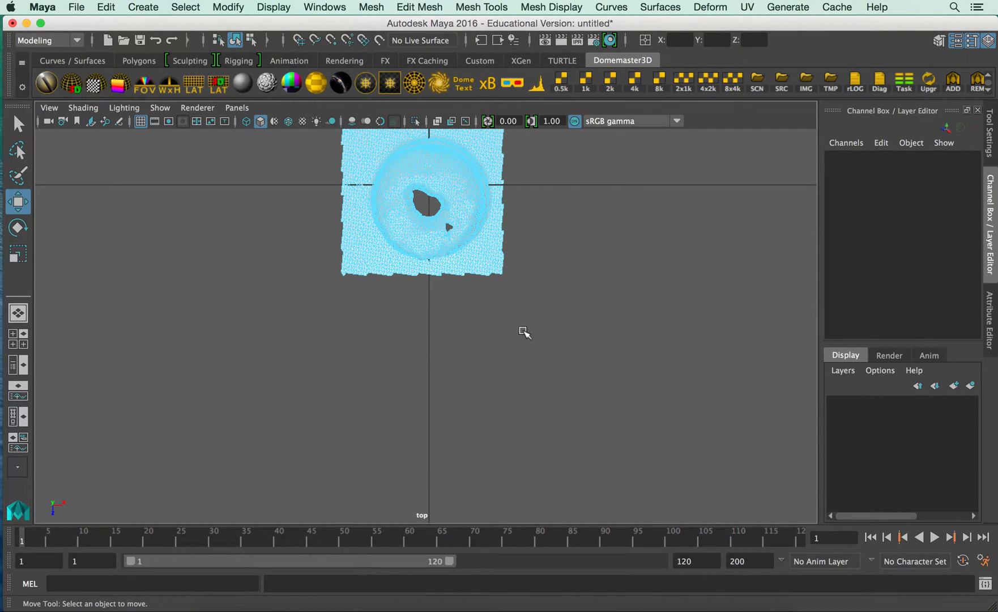
In the front view, delete the flat strip of ground faces beneath the scan's base.
key("space")
key("space")
scroll(416, 323, "up", 5)
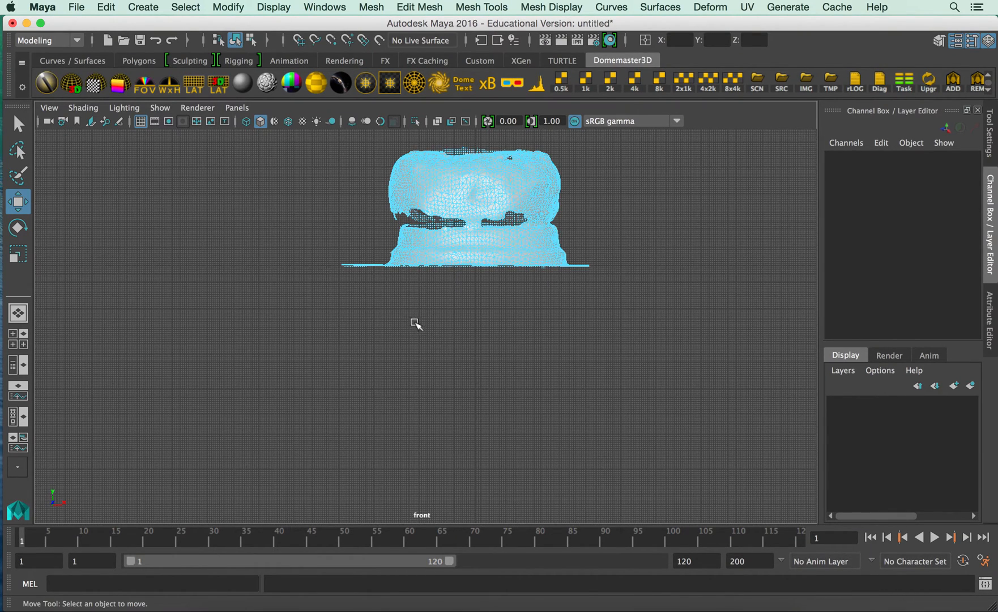
left_click_drag(319, 263, 615, 312)
left_click(619, 313)
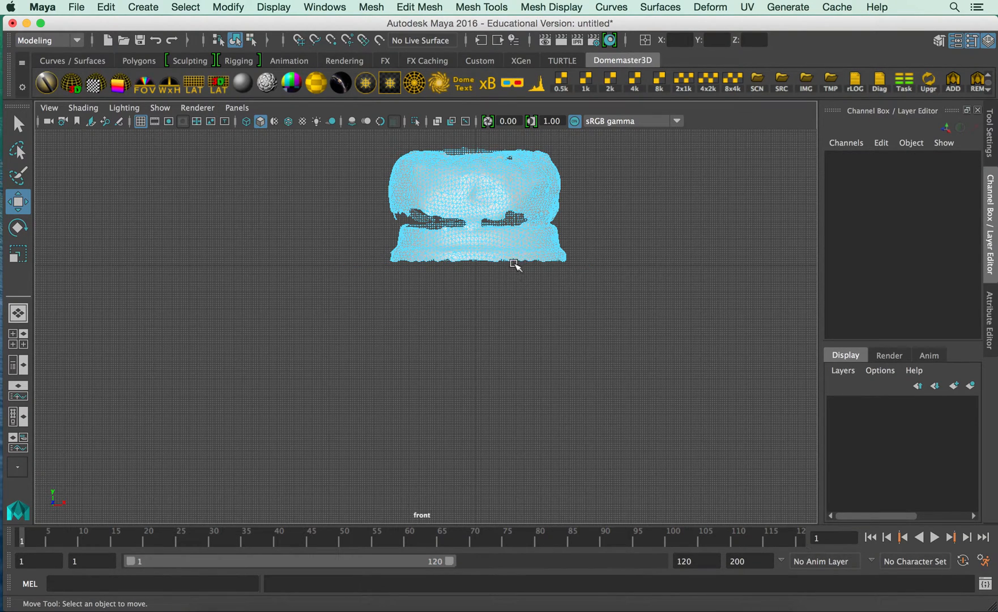
Return to the perspective view, put the scan back in object mode, and examine its sides and the open underside of the base.
key("space")
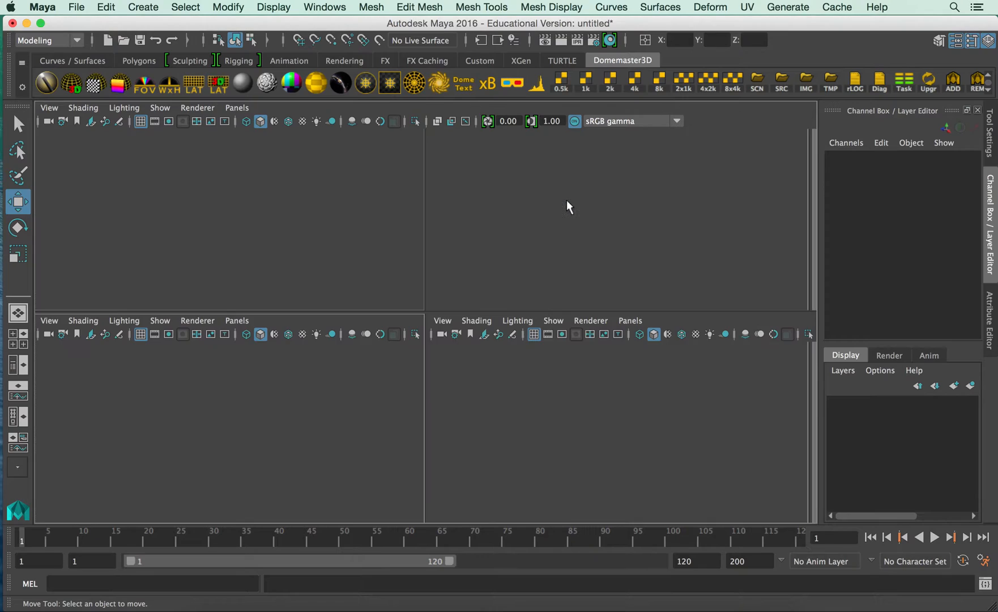
key("space")
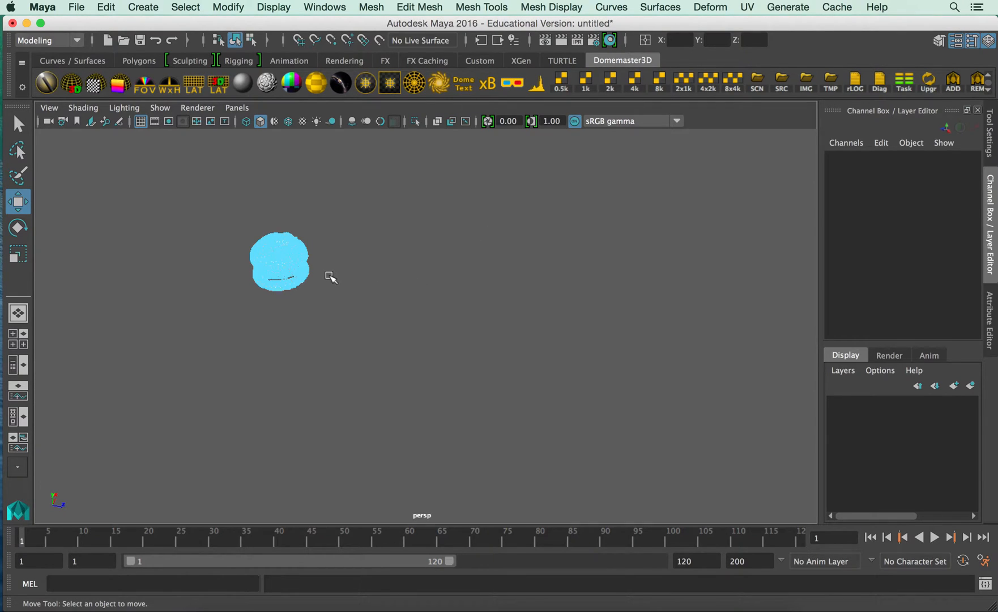
key("f")
right_click(418, 332)
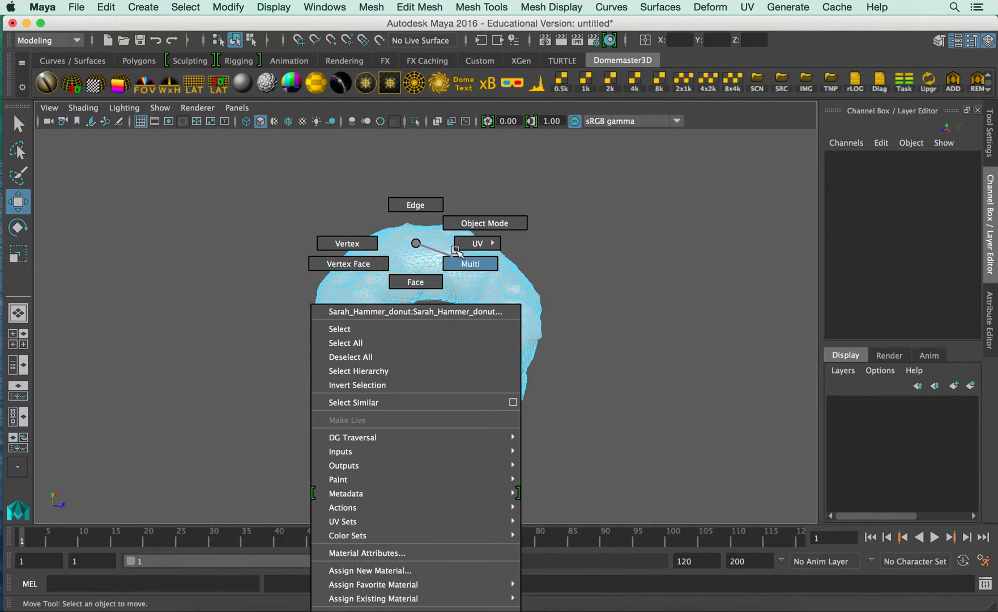
left_click(602, 343)
left_click_drag(597, 347, 440, 271, "alt")
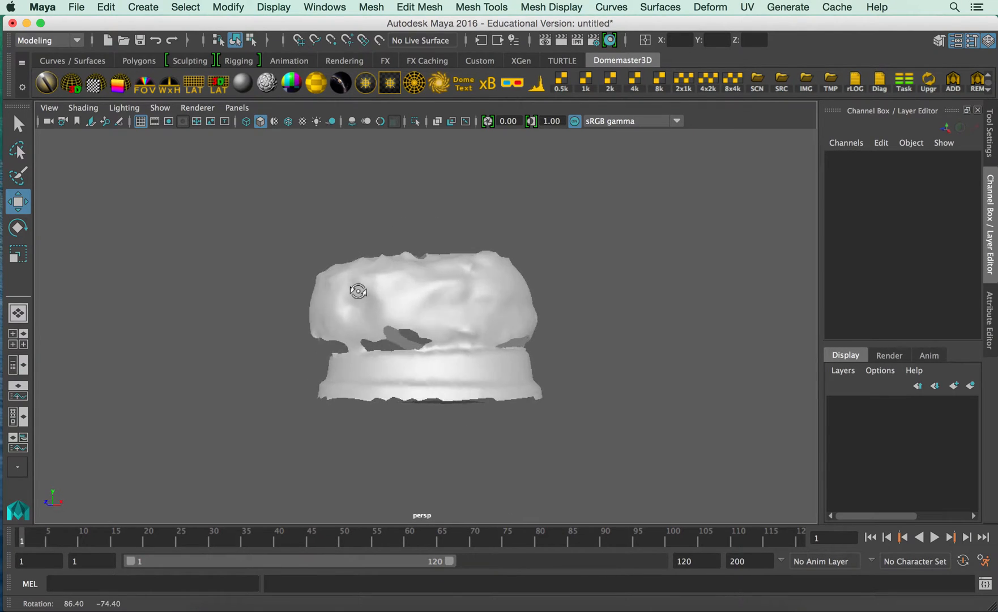
left_click_drag(526, 293, 521, 260, "alt")
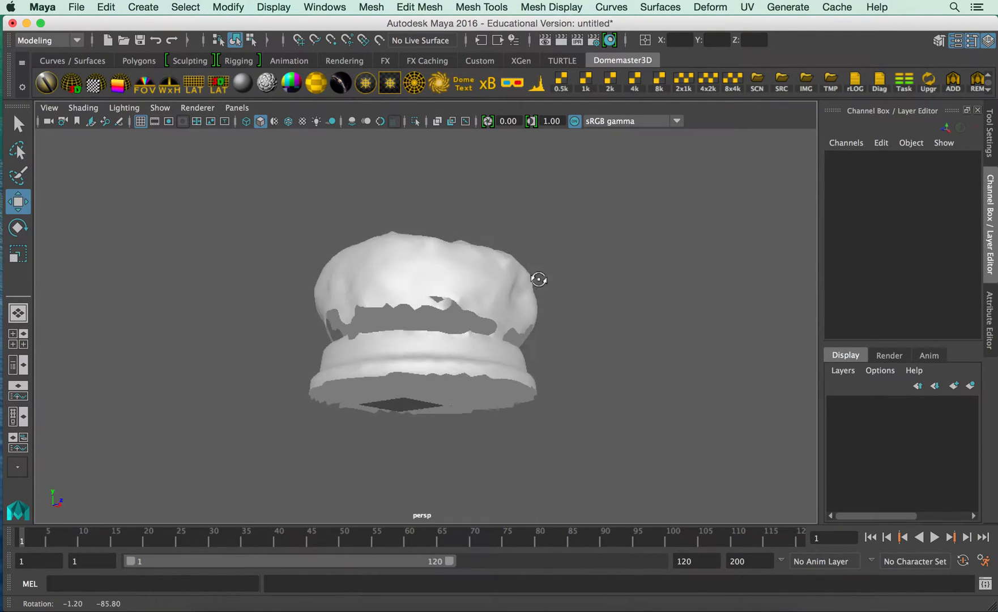
scroll(493, 388, "up", 4)
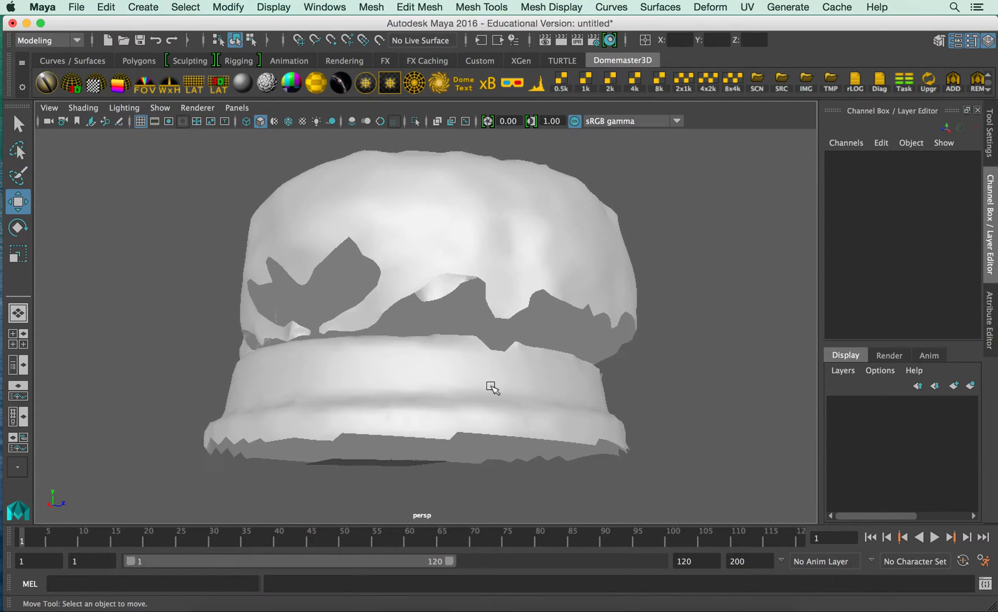
Switch the scan to edge selection and select the entire border edge loop around the base's open bottom.
right_click(482, 434)
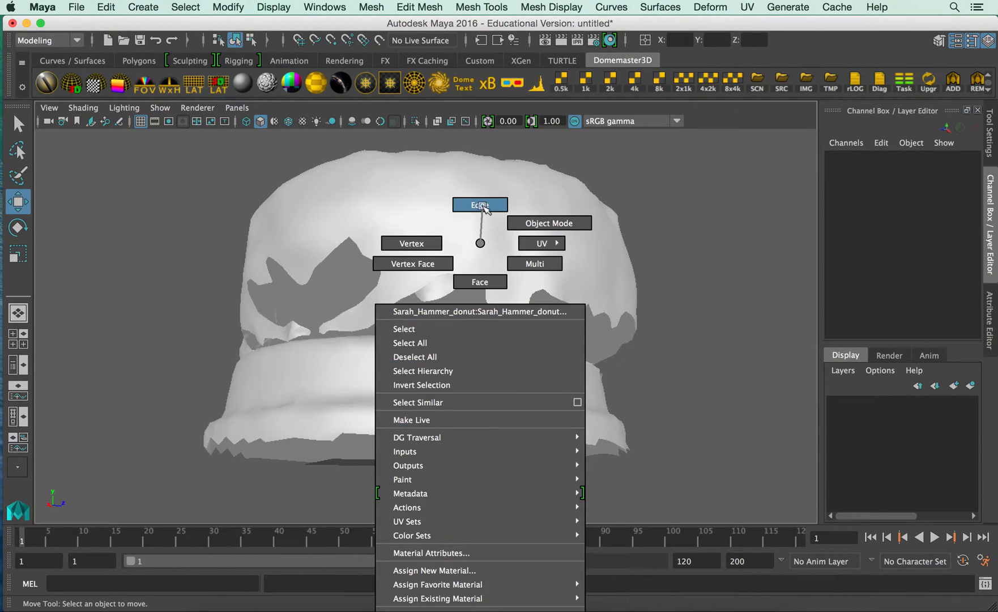
left_click(481, 205)
left_click_drag(466, 460, 312, 452, "alt")
right_click_drag(320, 426, 495, 475, "alt")
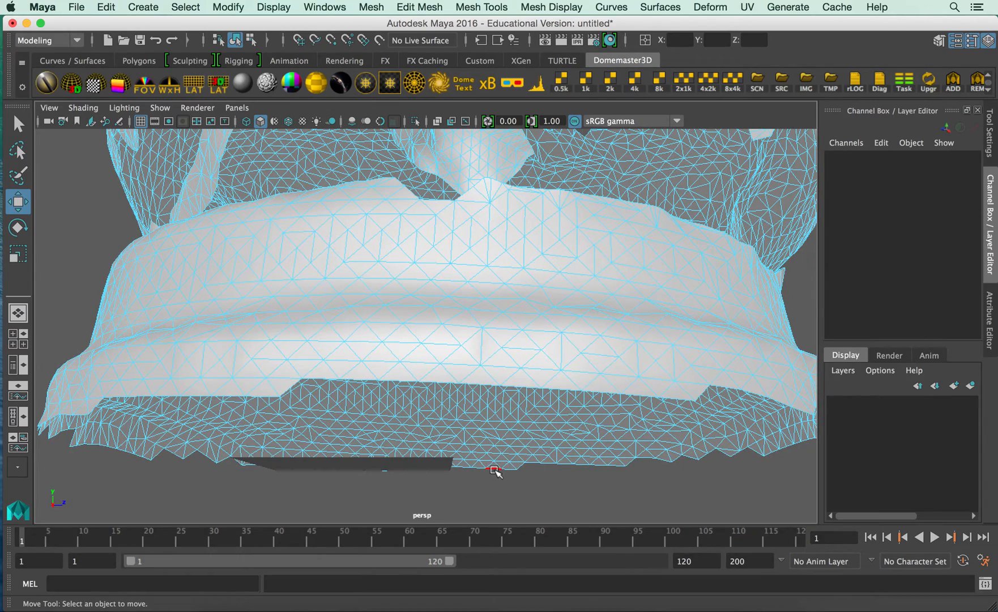
left_click(495, 470)
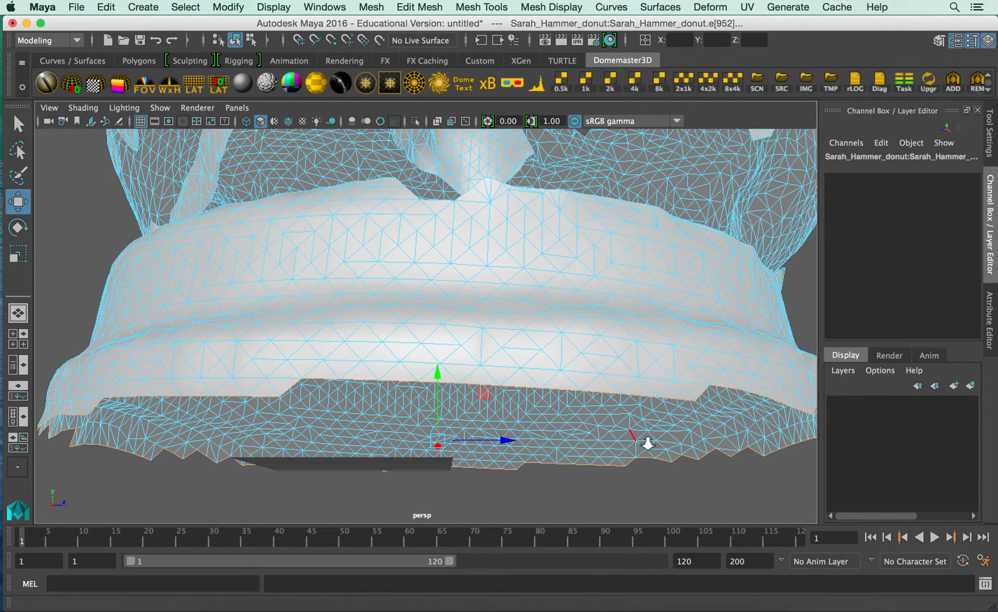
right_click_drag(648, 443, 481, 397, "alt")
left_click_drag(481, 396, 550, 398, "alt")
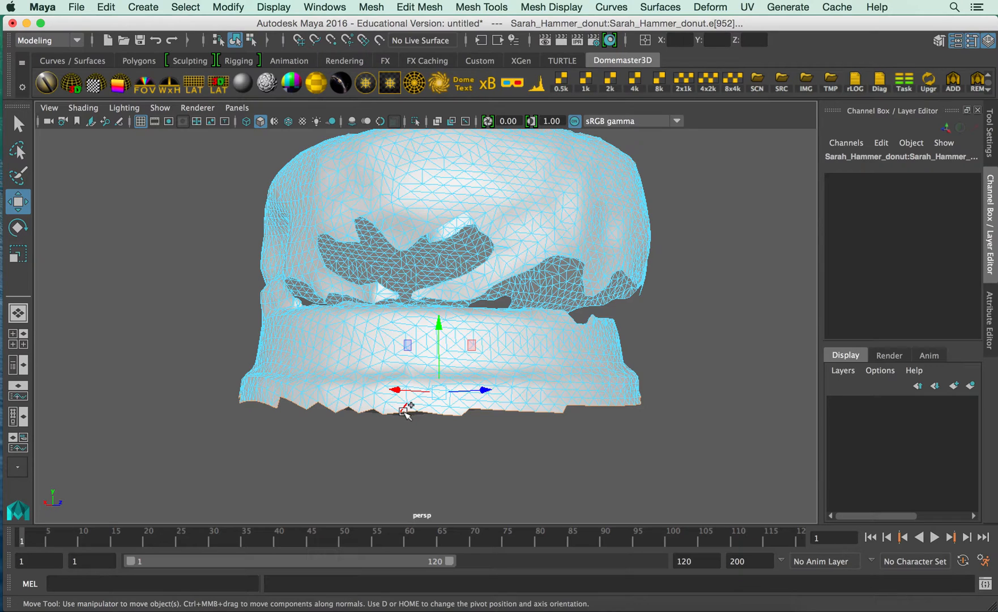
Extrude the selected border edges of the base's open bottom.
right_click(404, 411, "shift")
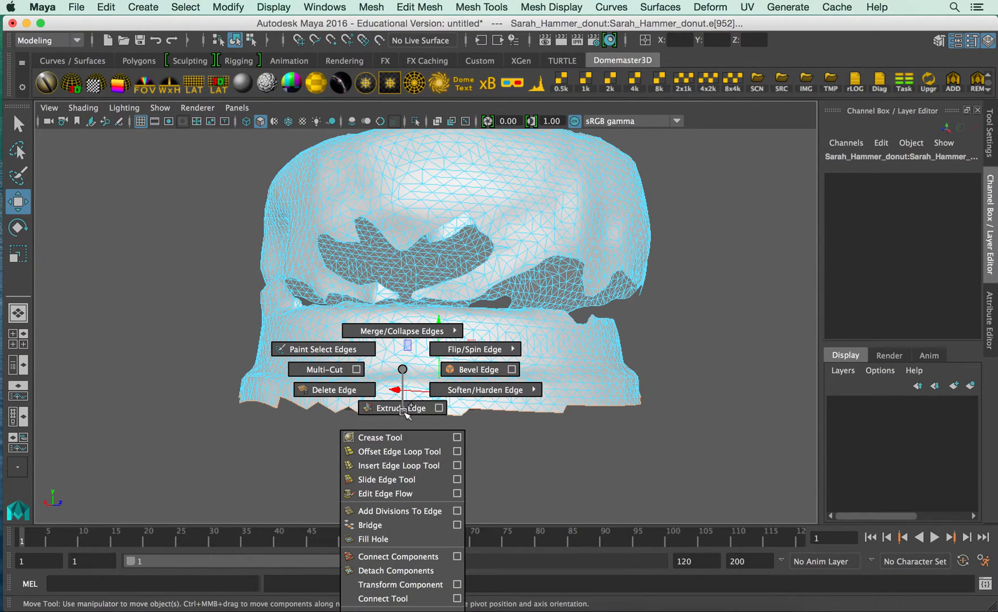
right_click_drag(403, 411, 402, 406, "shift")
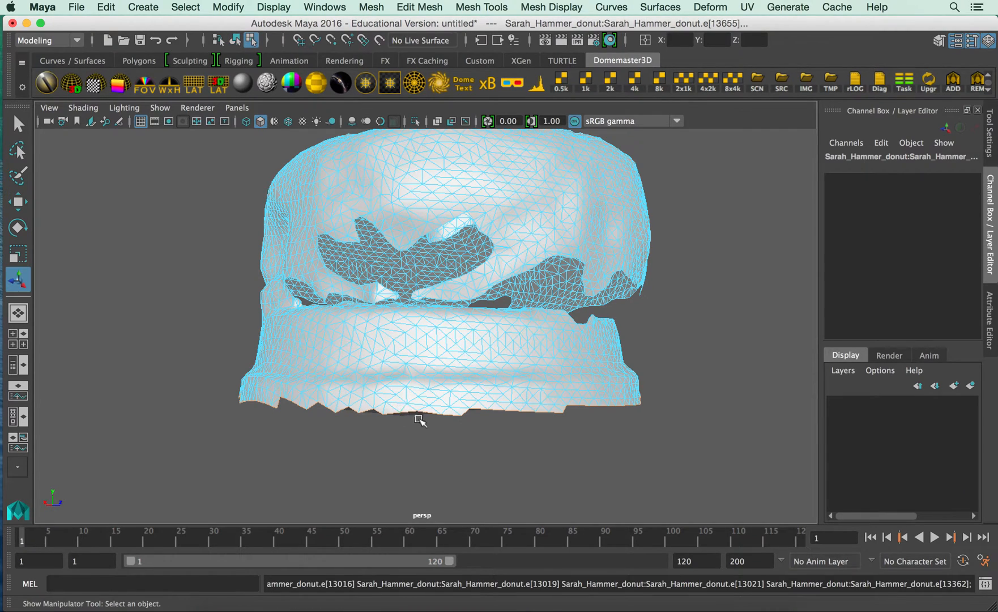
key("r")
key("w")
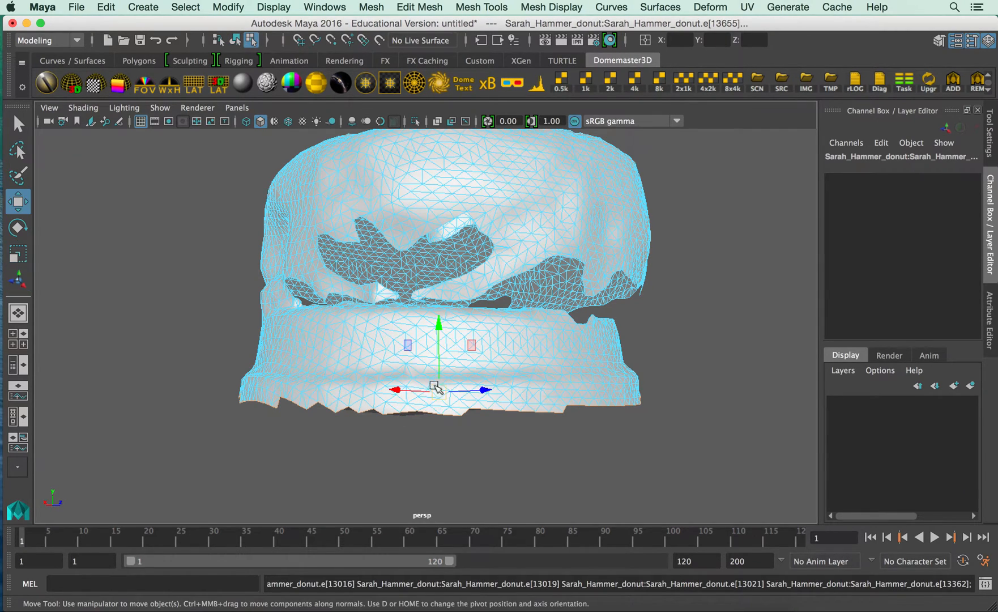
left_click_drag(439, 334, 441, 336)
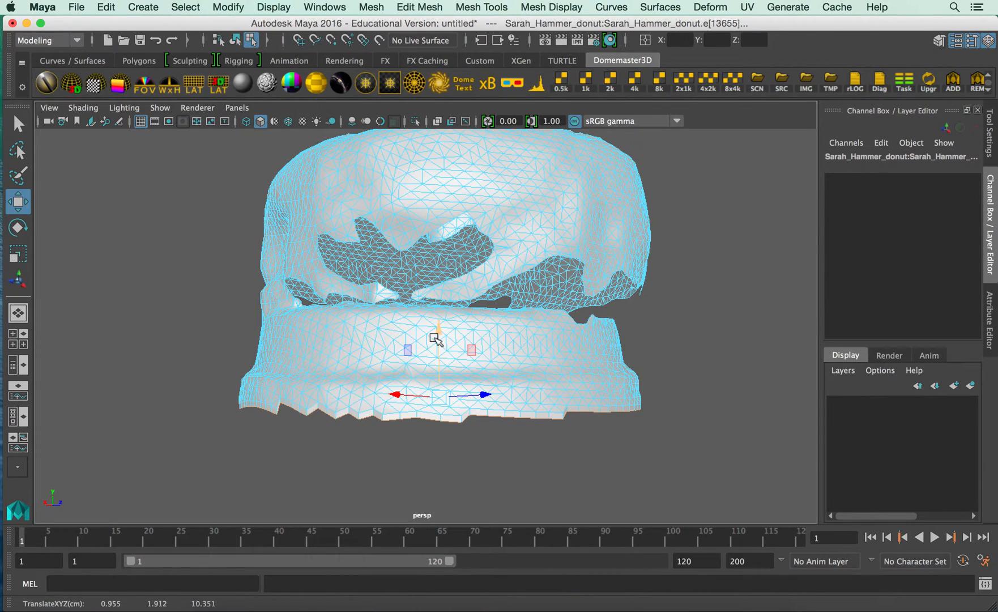
key("ctrl+z")
Scale the extruded bottom edges uniformly inward to leave only a small opening at the center of the underside.
key("r")
left_click_drag(436, 391, 369, 390)
left_click_drag(433, 392, 389, 411)
middle_click_drag(456, 405, 426, 355, "alt")
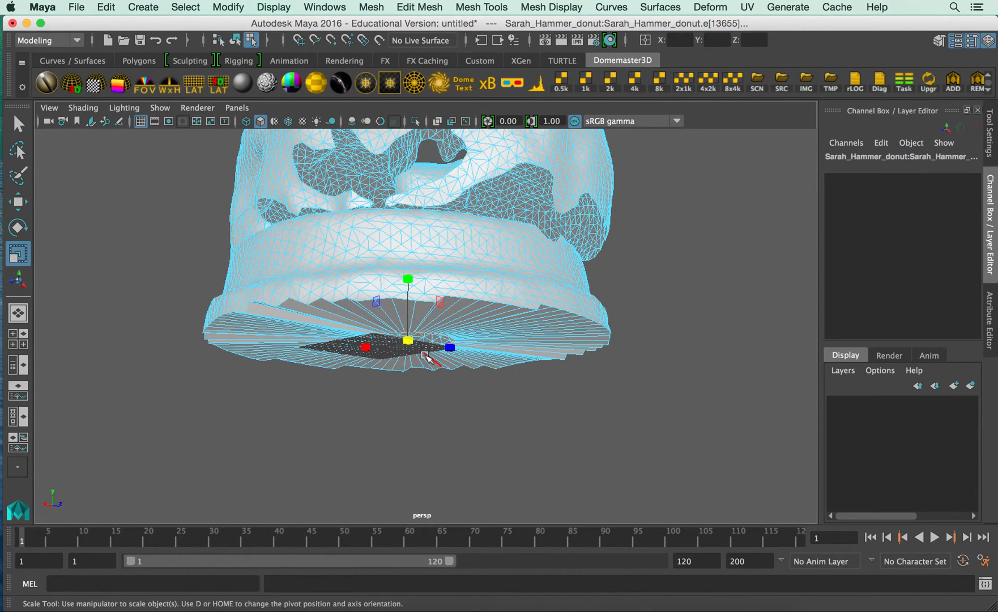
Move the shrunken inner edges down to about Y -10.2, then select their vertices and merge them to one center point.
key("w")
left_click_drag(409, 279, 412, 356)
right_click(429, 390)
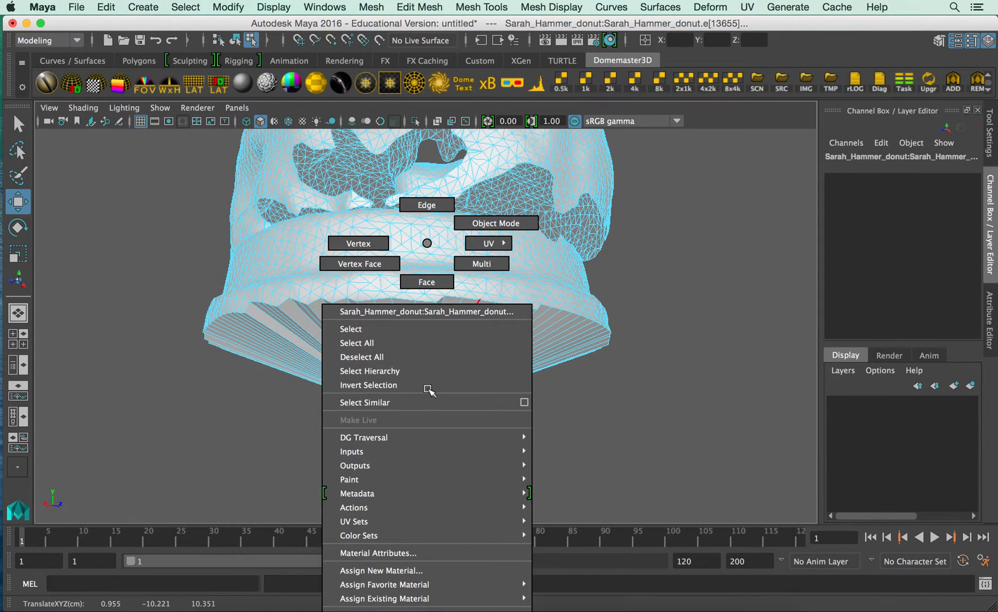
left_click(360, 243)
left_click_drag(328, 403, 564, 473, "alt")
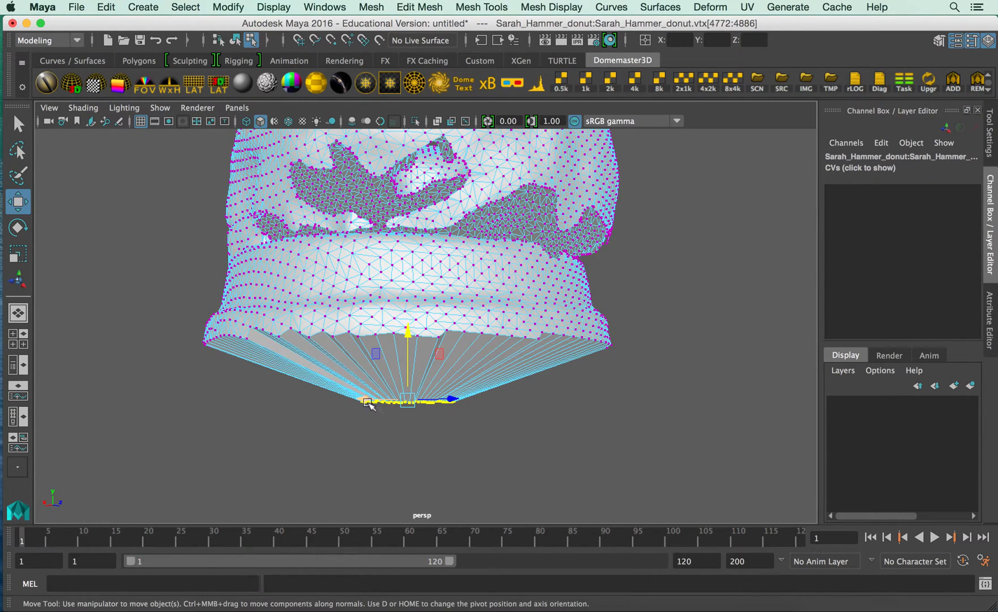
right_click_drag(376, 401, 459, 349, "shift")
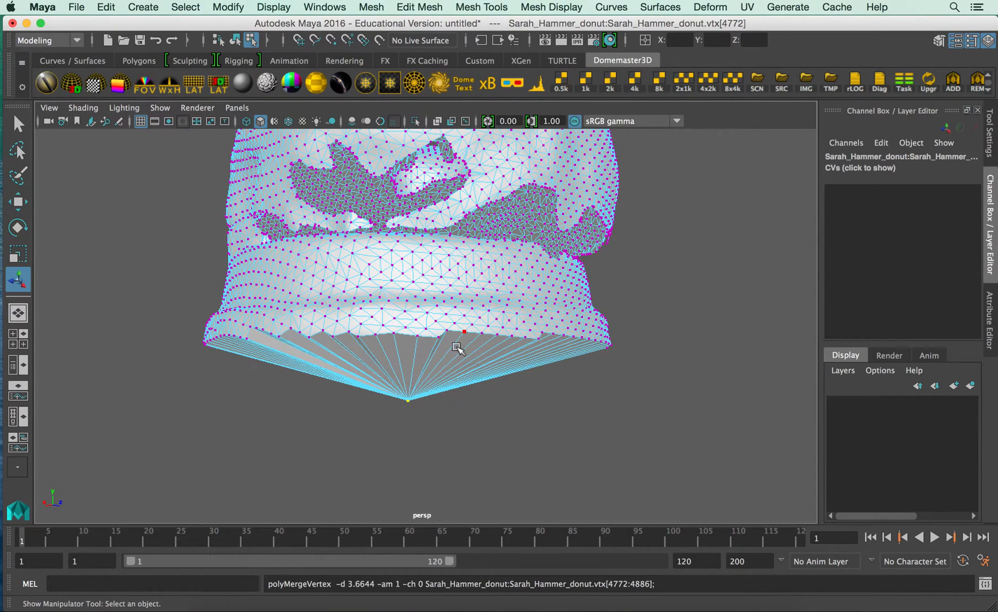
Raise the merged center vertex to about Y 0.5 to flatten the cap across the bottom of the base.
key("w")
left_click_drag(410, 343, 406, 300)
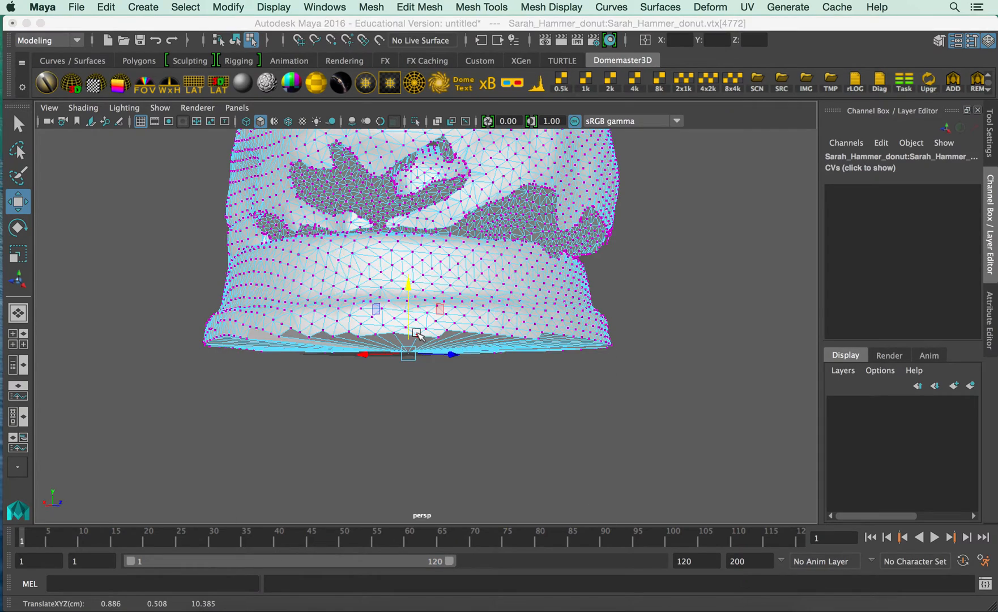
key("space")
key("space")
left_click_drag(464, 356, 410, 351, "alt")
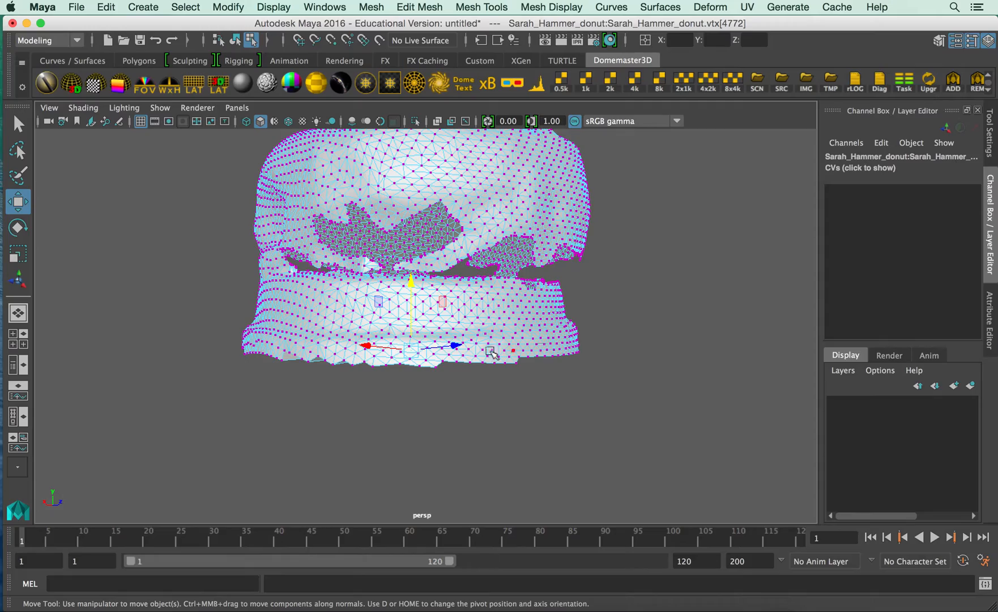
Examine the donut's sides, top and center hole for remaining openings in the mesh.
left_click_drag(537, 369, 401, 300, "alt")
left_click_drag(526, 314, 520, 331, "alt")
left_click_drag(422, 330, 408, 363, "alt")
right_click_drag(415, 252, 462, 227)
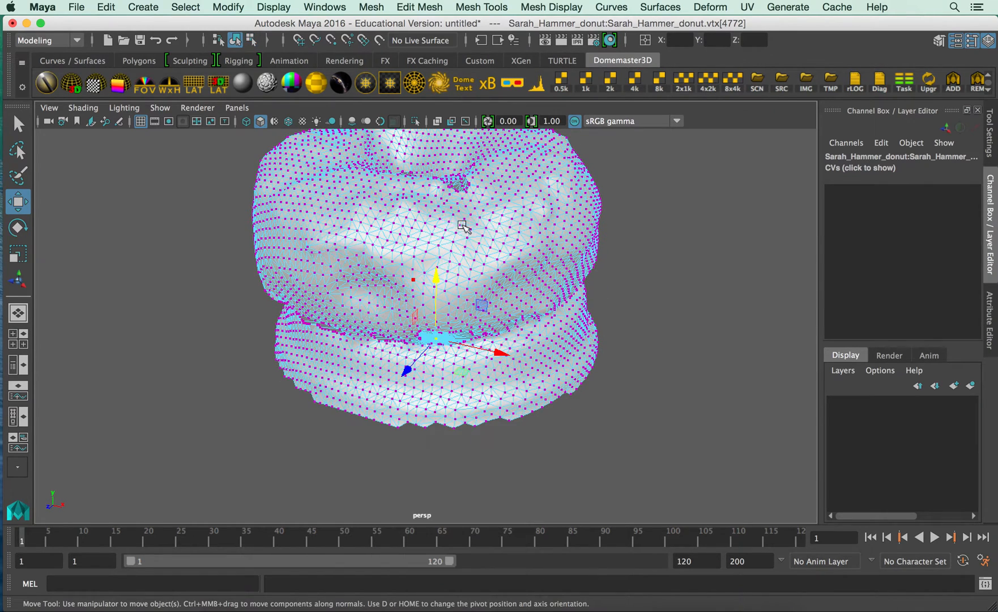
left_click_drag(642, 322, 585, 348, "alt")
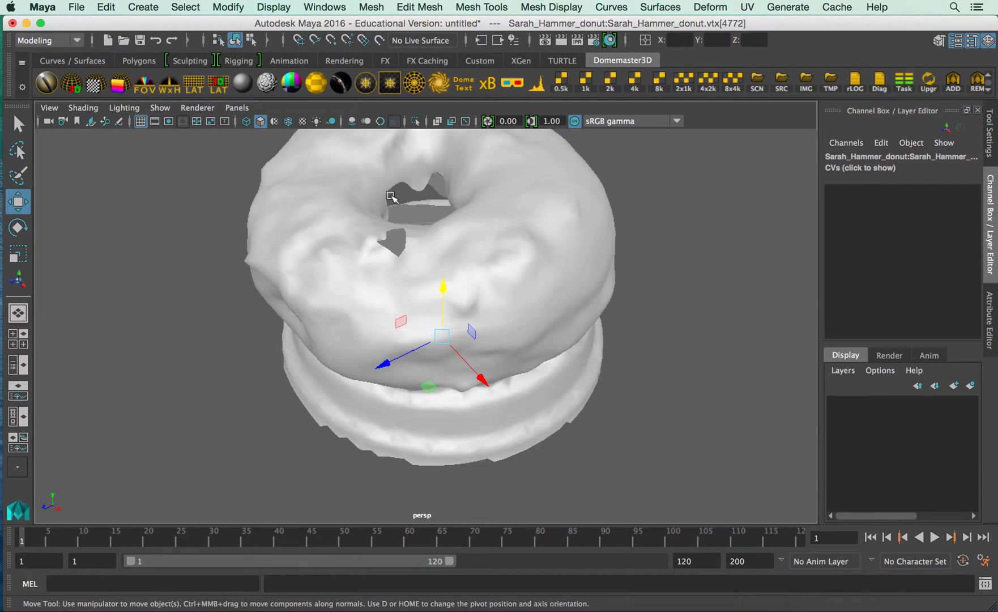
left_click_drag(431, 236, 663, 287, "alt")
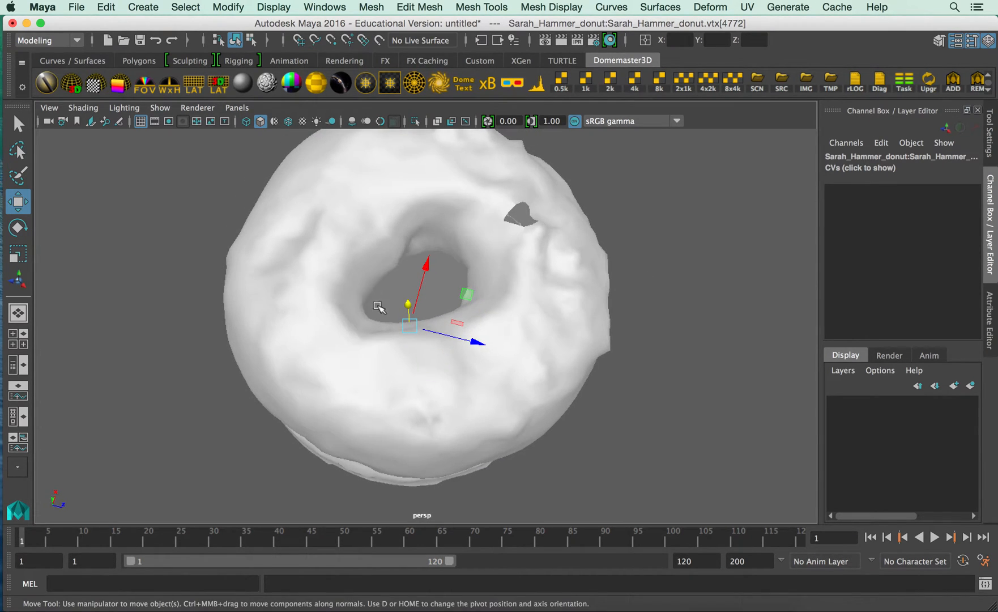
Return to object mode, then switch to edge selection and select the full border edge loop inside the donut's center hole.
key("F8")
left_click_drag(416, 308, 352, 279, "alt")
right_click_drag(352, 279, 484, 278, "alt")
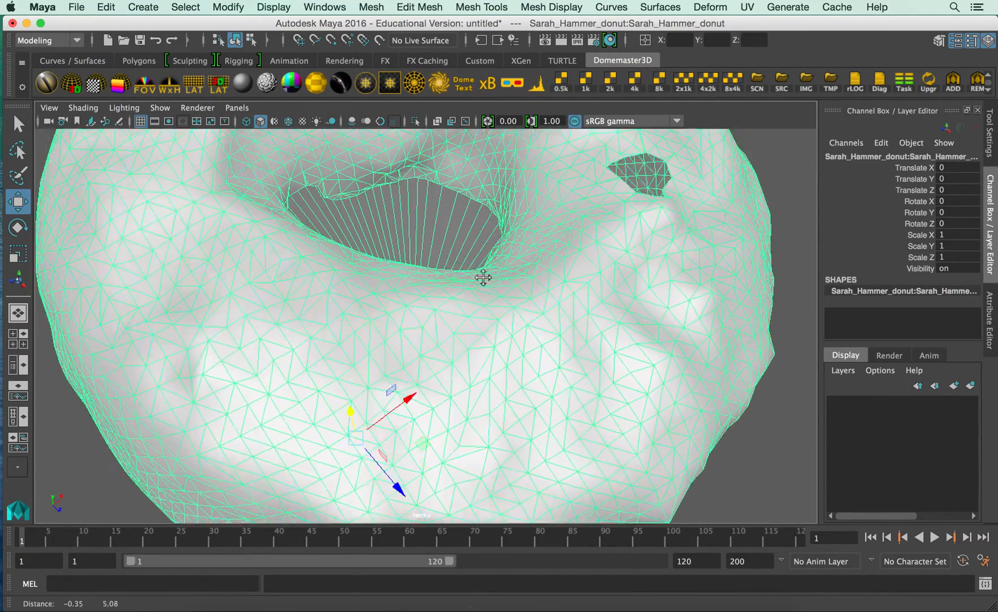
middle_click_drag(484, 278, 473, 346, "alt")
left_click_drag(473, 346, 459, 313, "alt")
right_click_drag(396, 278, 493, 225, "alt")
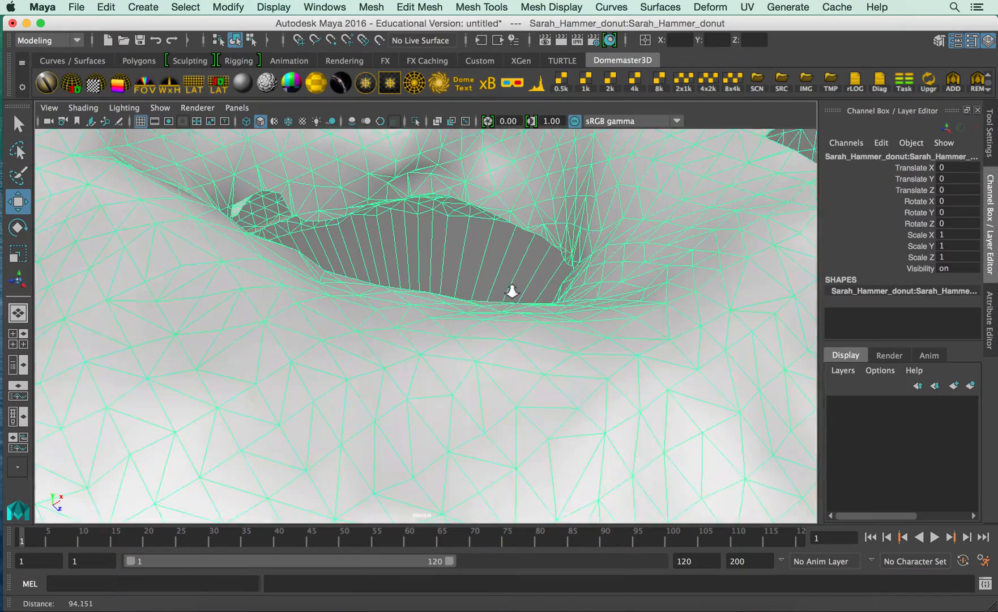
right_click(493, 207)
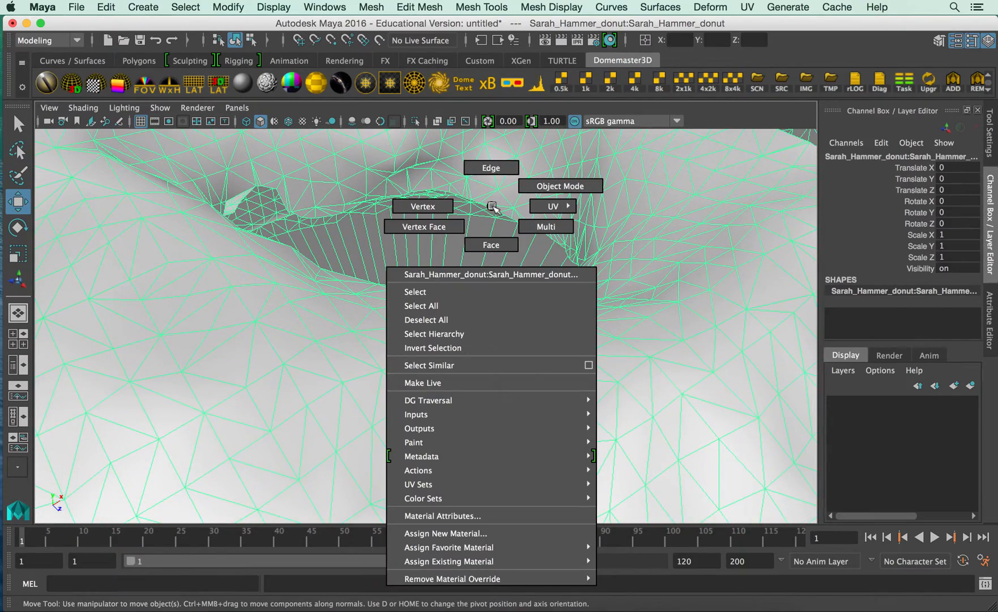
left_click(491, 168)
left_click(503, 262)
left_click_drag(502, 262, 514, 270, "alt")
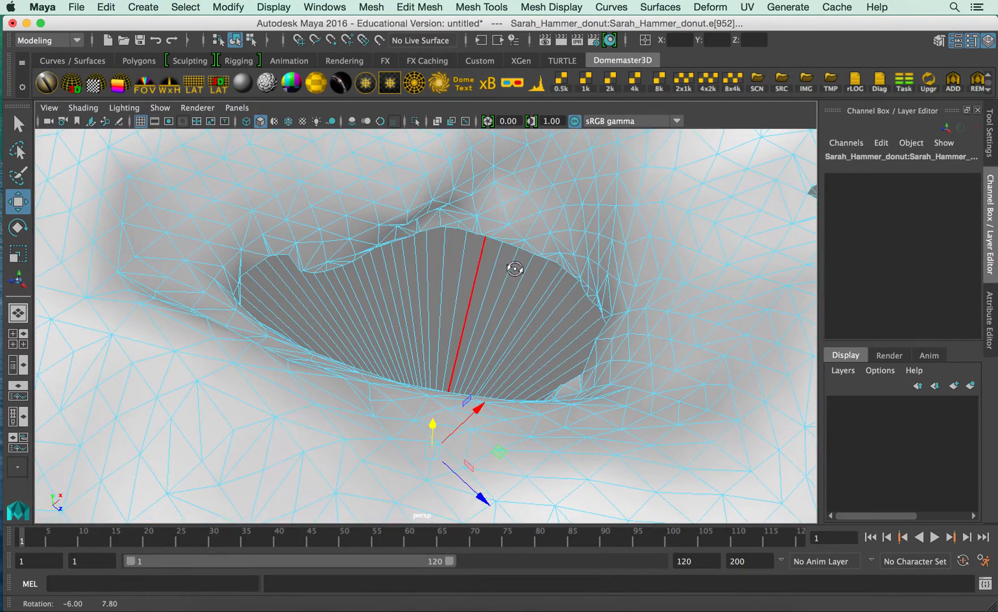
left_click(526, 253)
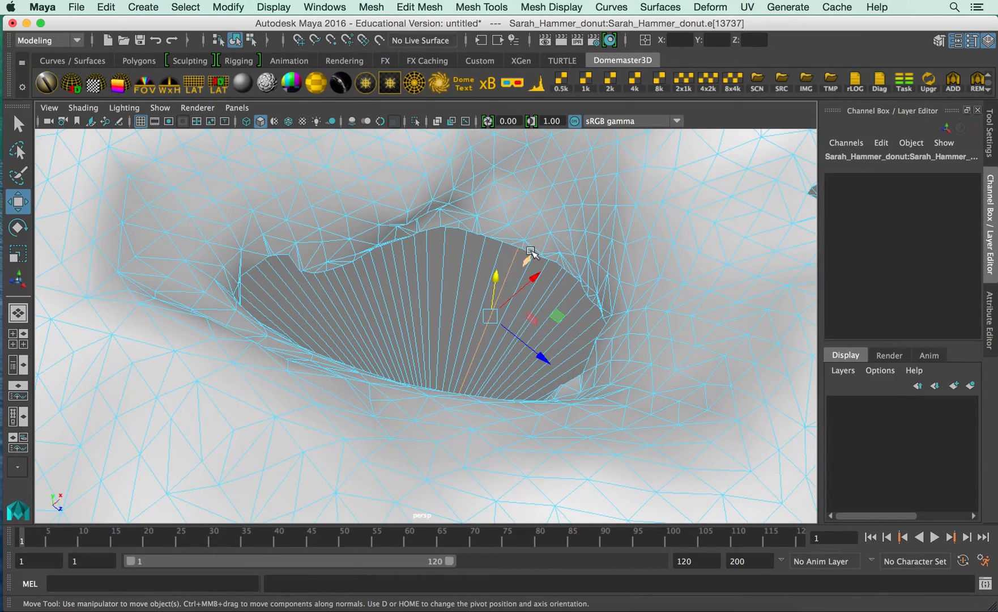
left_click(526, 250)
left_click_drag(511, 261, 474, 285, "alt")
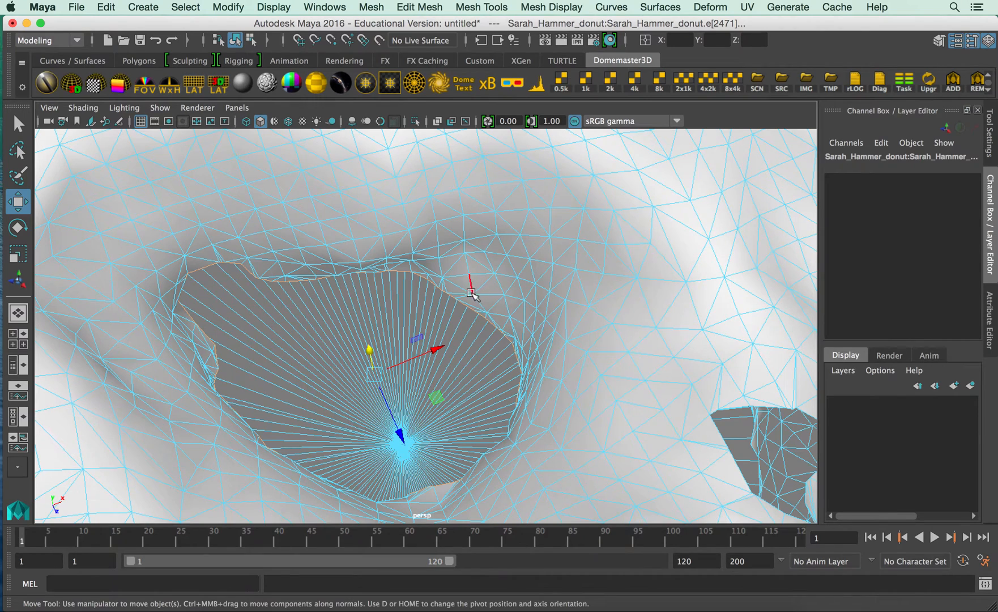
Extrude the center hole's border edges and scale them uniformly inward to nearly close the opening.
right_click(462, 303, "shift")
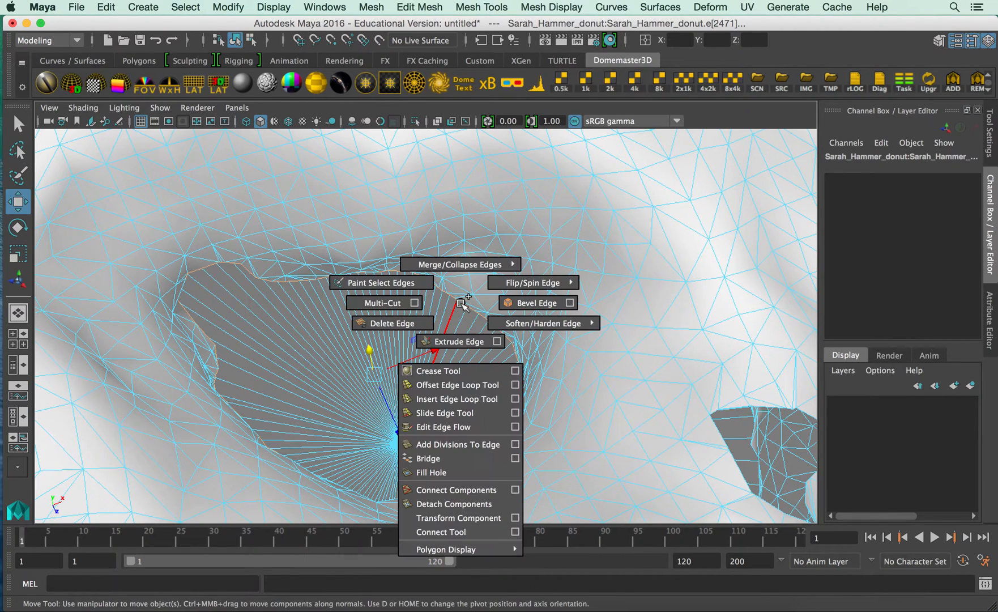
left_click(462, 341)
key("r")
left_click_drag(374, 374, 302, 382)
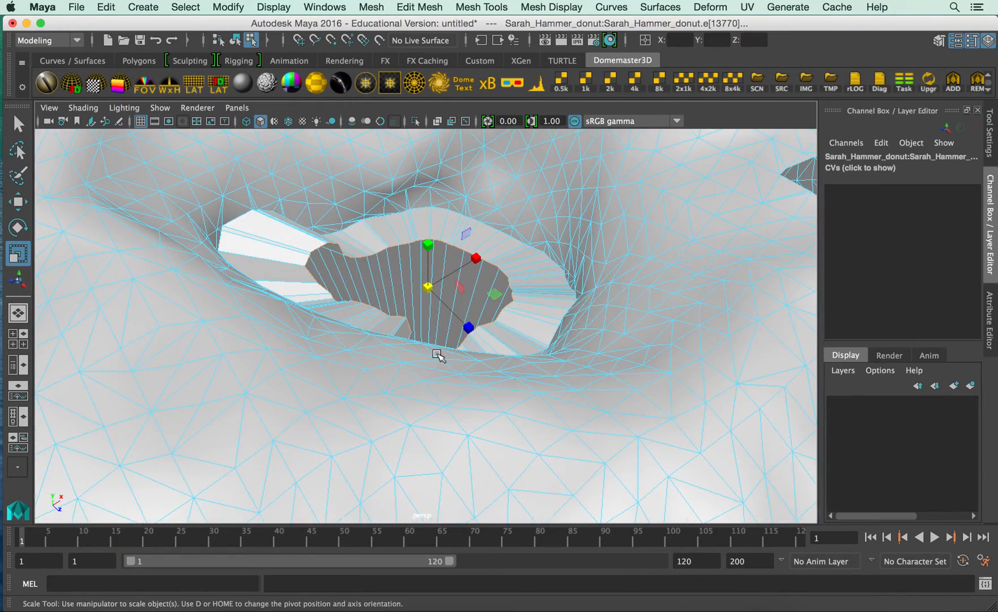
right_click_drag(439, 356, 189, 261, "alt")
left_click_drag(230, 330, 246, 310, "alt")
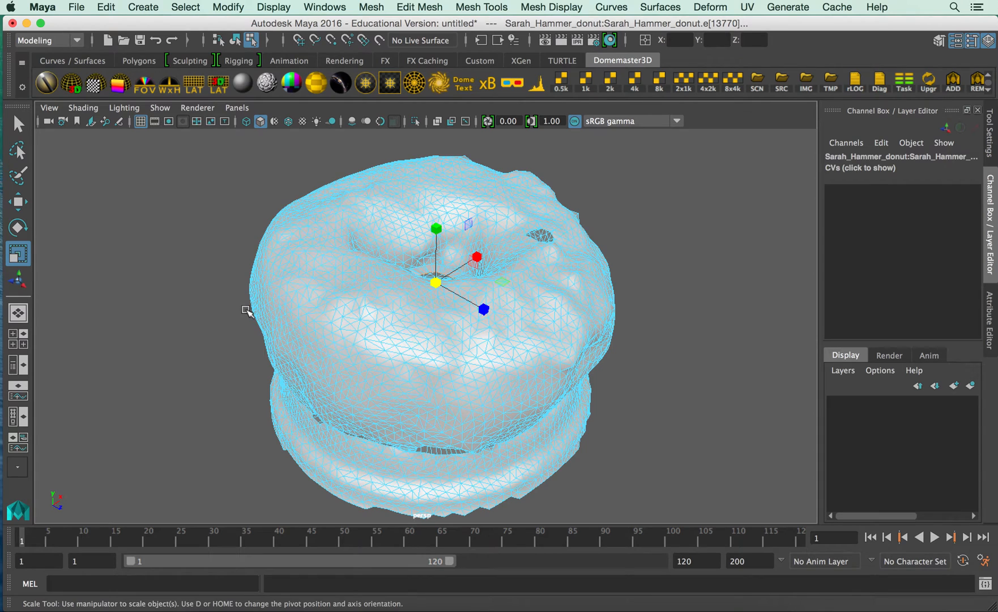
Move the inner edges of the center hole up above the donut, then select their vertices and merge them to one center point.
key("w")
left_click_drag(434, 228, 432, 67)
mouse_move(506, 311)
left_mouse_down("alt")
mouse_move(495, 276)
mouse_move(503, 216)
mouse_move(513, 329)
mouse_move(497, 296)
left_mouse_up("alt")
right_click_drag(453, 255, 391, 242)
left_click_drag(363, 231, 501, 301)
right_click_drag(453, 285, 509, 223, "shift")
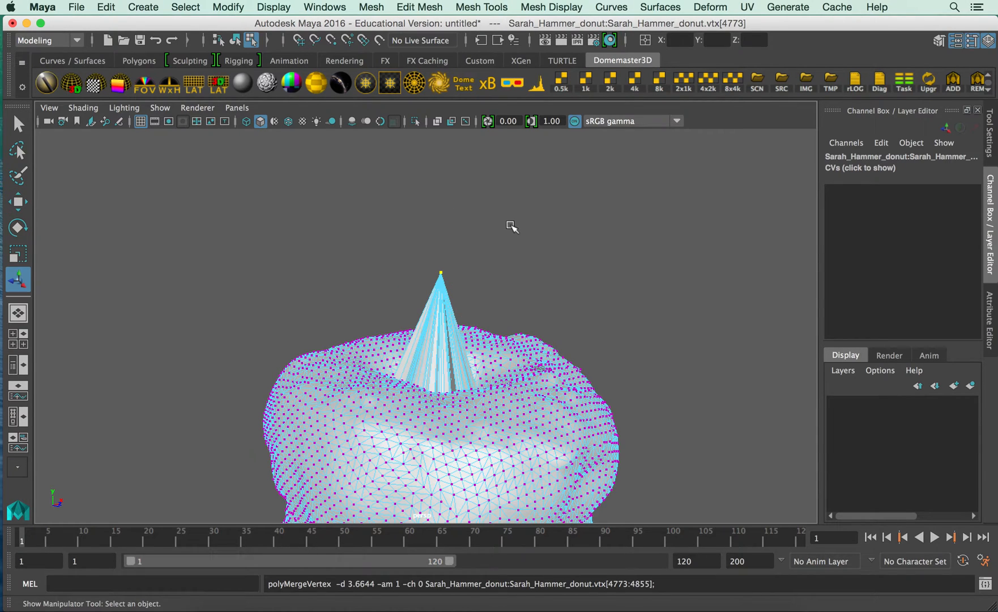
Lower the merged tip vertex back into the donut's center hole as a cap, then return the scan to object mode and deselect it.
key("w")
left_click_drag(442, 208, 436, 349)
left_click_drag(436, 406, 397, 361)
right_click(396, 355)
right_click_drag(396, 355, 453, 224)
left_click(497, 346)
left_click(555, 314)
left_click_drag(498, 344, 367, 304, "alt")
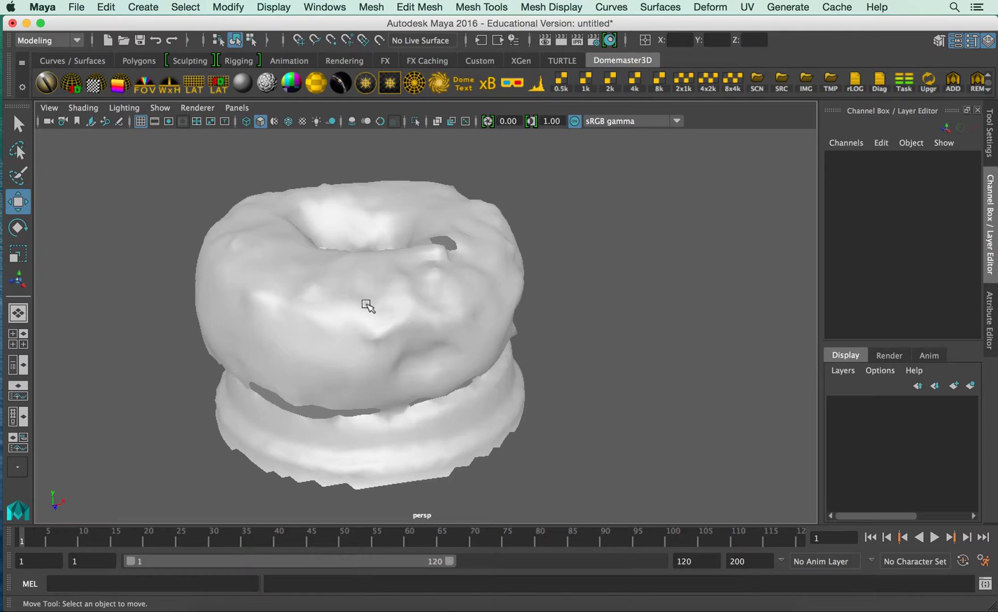
Check in the Plug-in Manager whether the objExport plug-in is loaded, and close the manager.
left_click(320, 8)
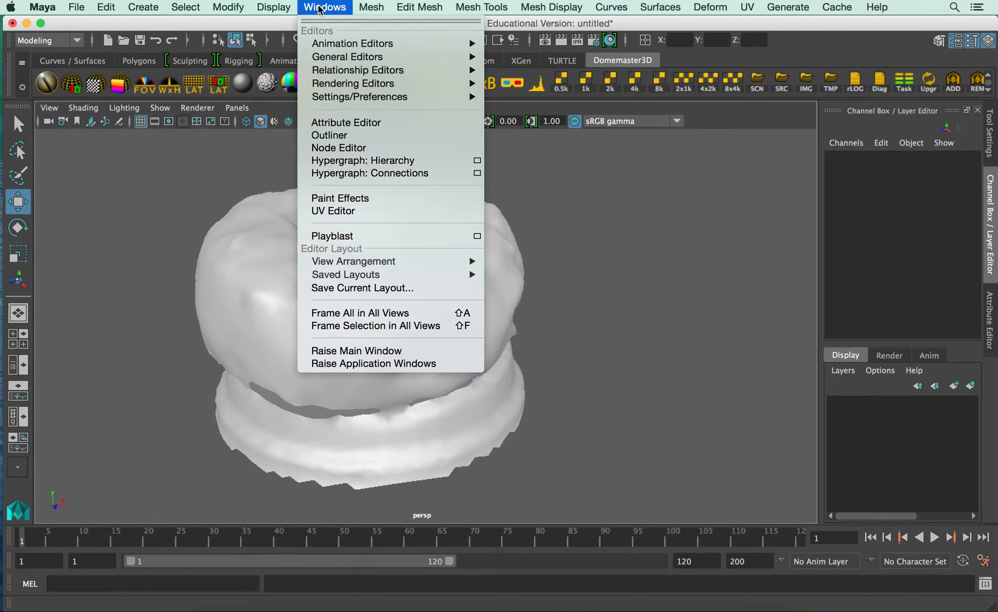
mouse_move(334, 97)
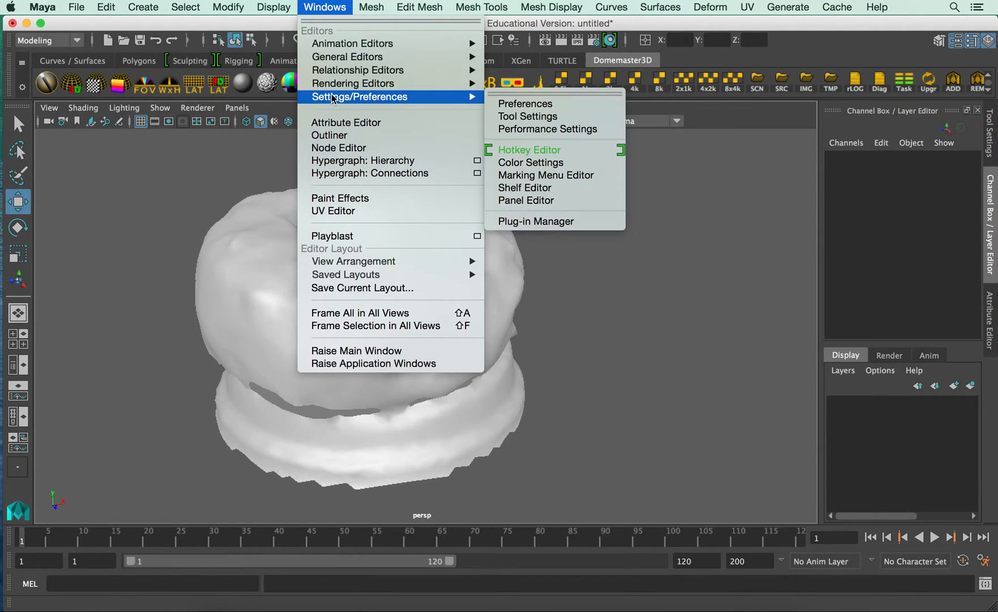
left_click(540, 221)
scroll(383, 307, "down", 15)
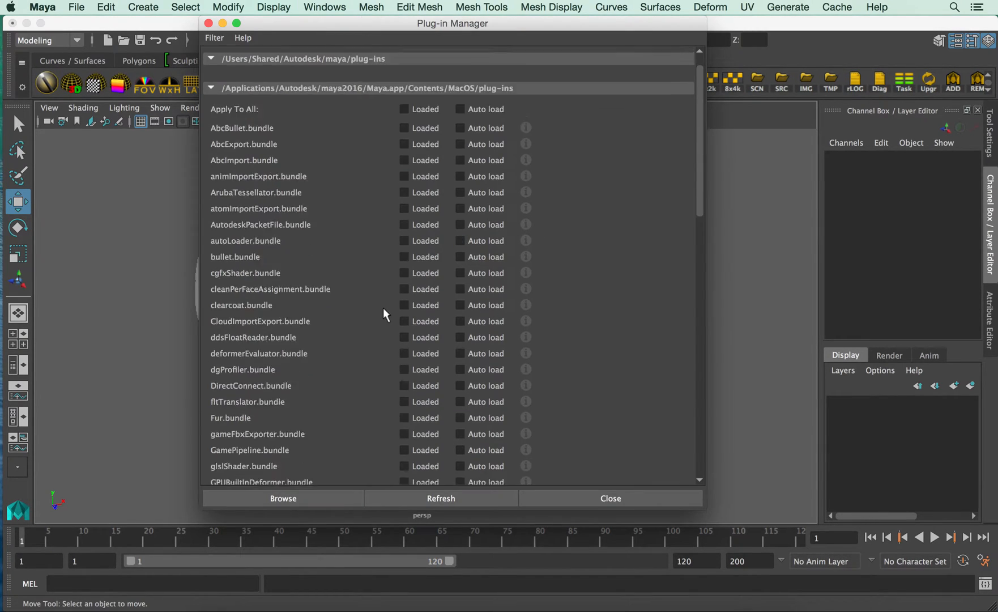
scroll(371, 256, "up", 15)
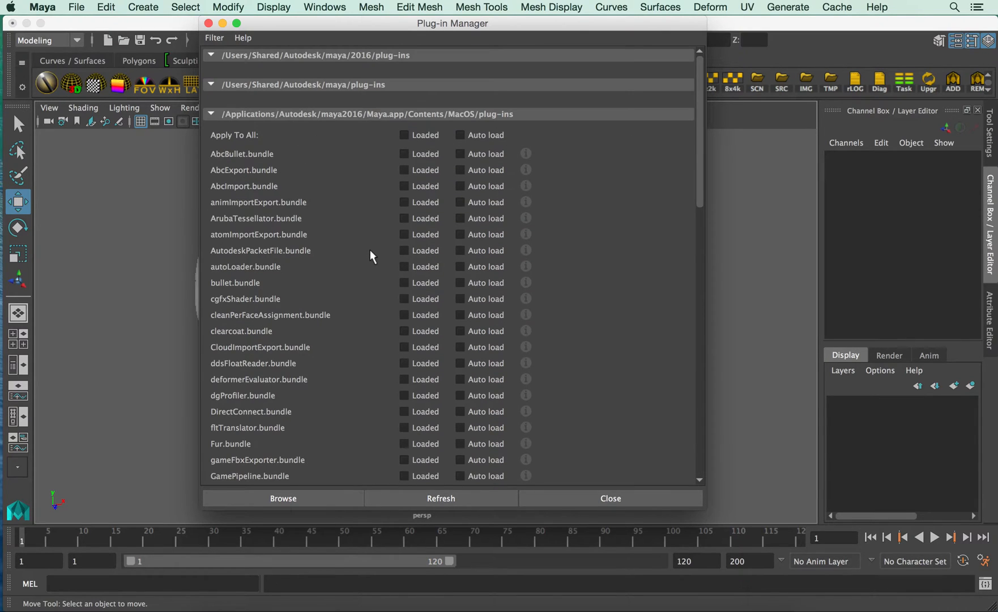
scroll(370, 257, "down", 2)
scroll(370, 256, "down", 4)
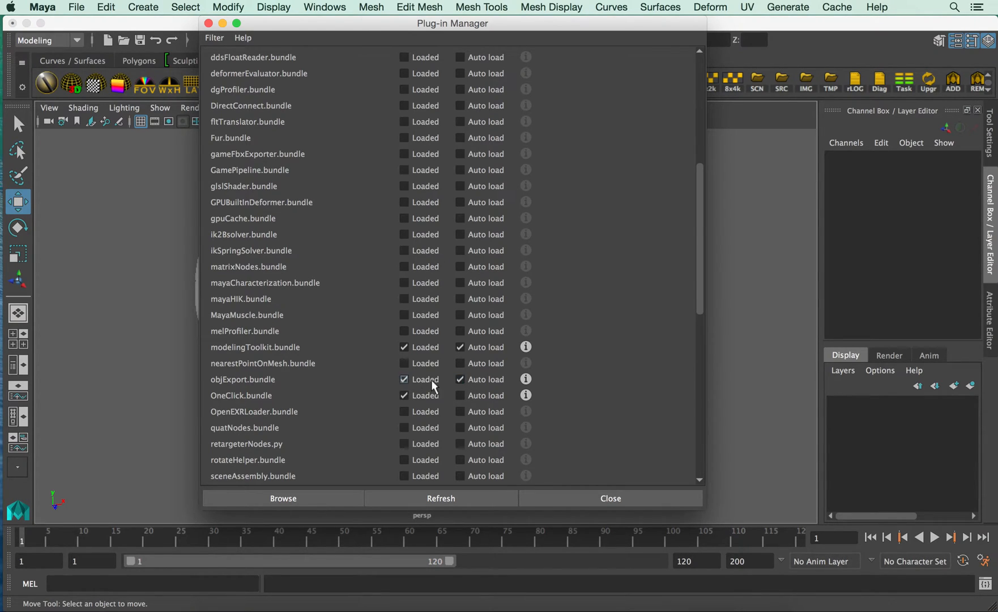
left_click(209, 23)
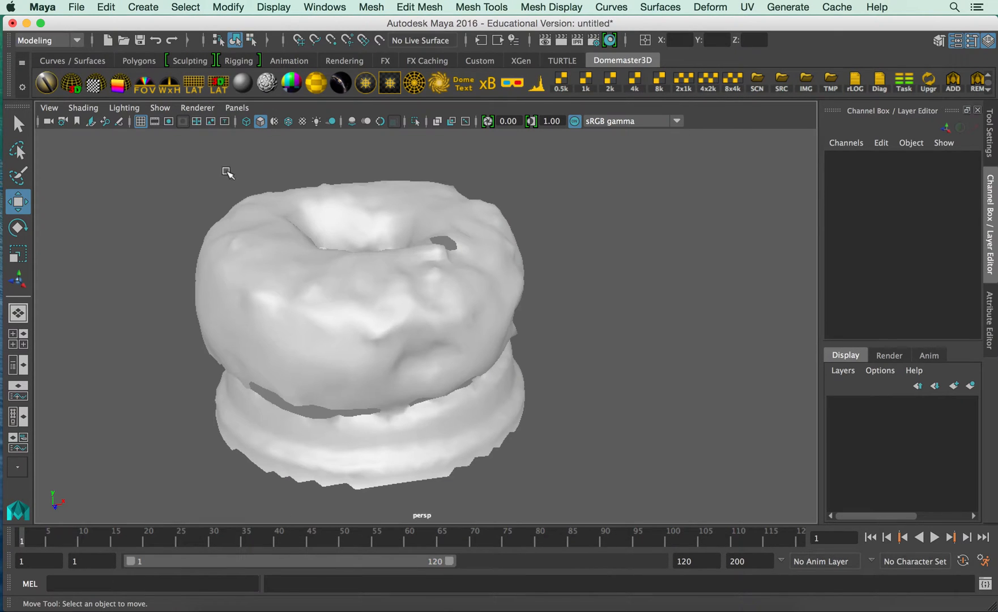
Select the donut scan and examine its UV layout in the UV Editor, closing the editor when done.
left_click(253, 212)
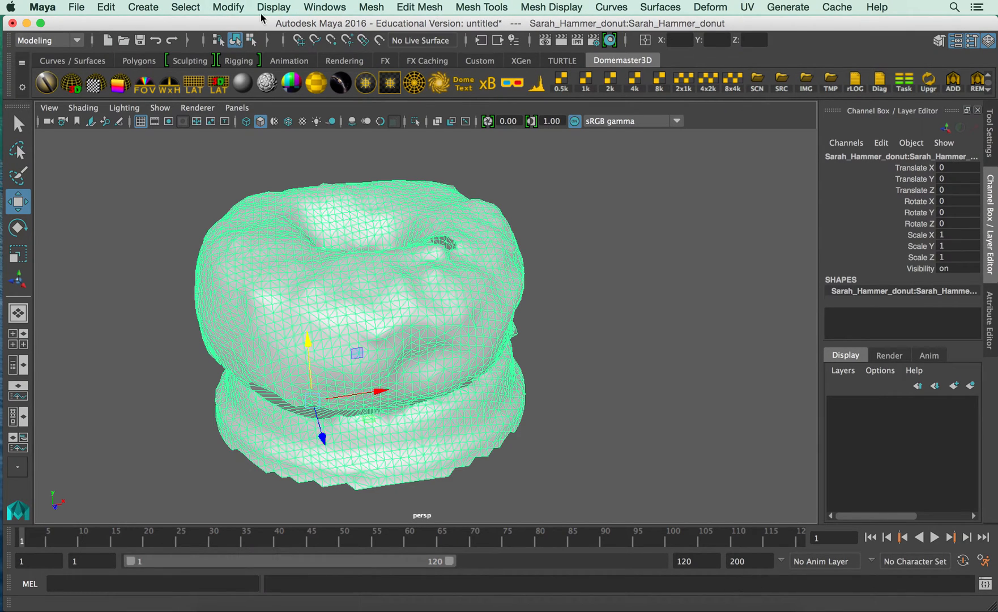
left_click(324, 7)
mouse_move(362, 85)
left_click(379, 213)
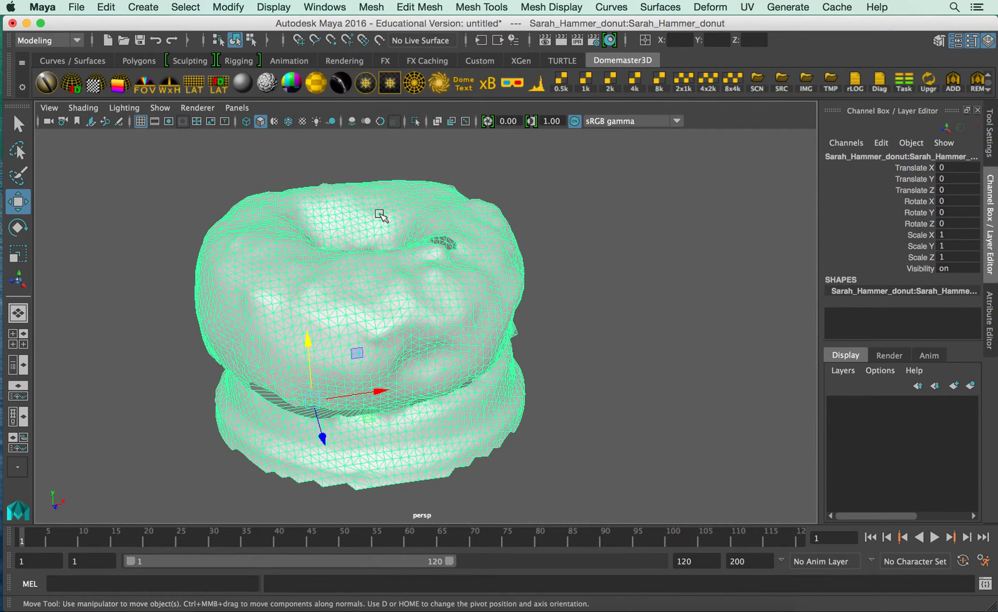
scroll(501, 302, "down", 4)
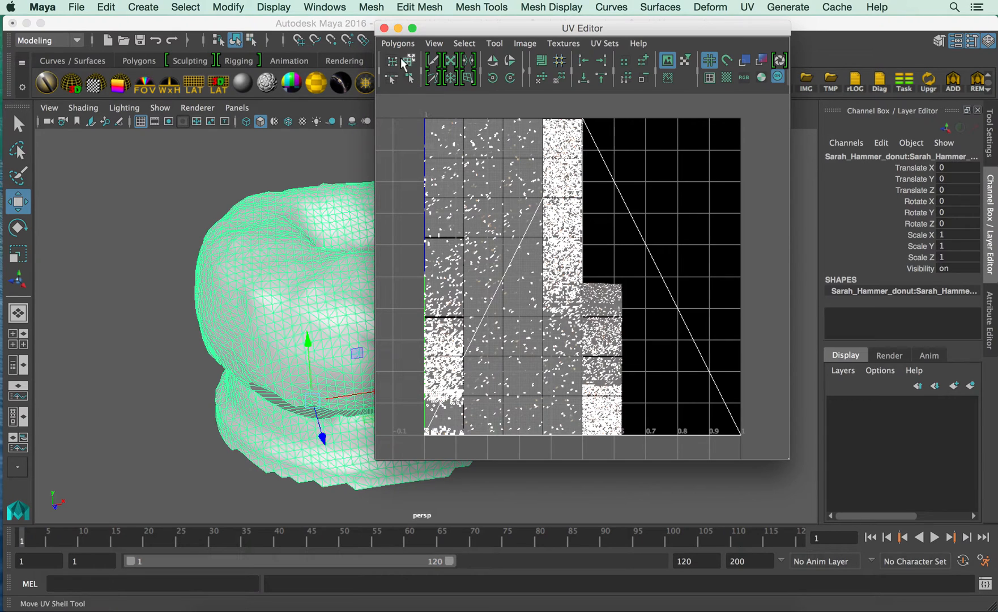
left_click(385, 29)
right_click_drag(377, 226, 399, 213)
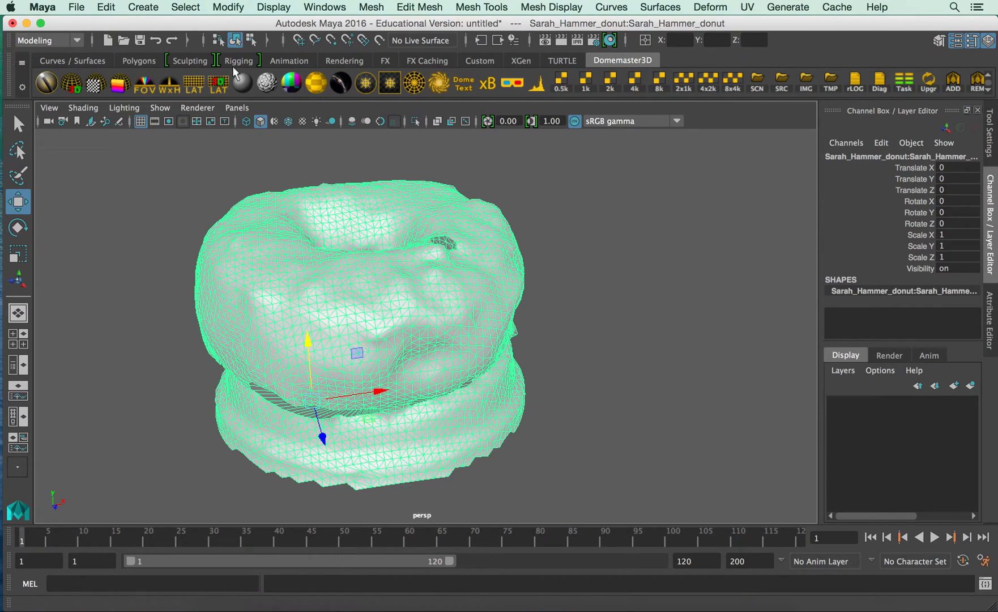
Export the selected donut mesh to the Desktop as an OBJ file named donut_2.
left_click(80, 7)
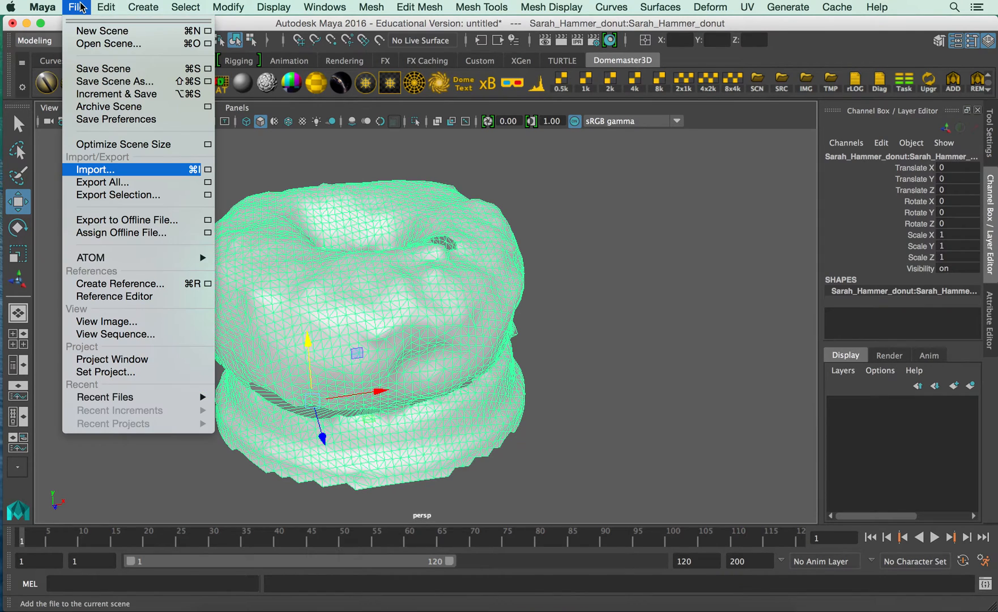
left_click(102, 195)
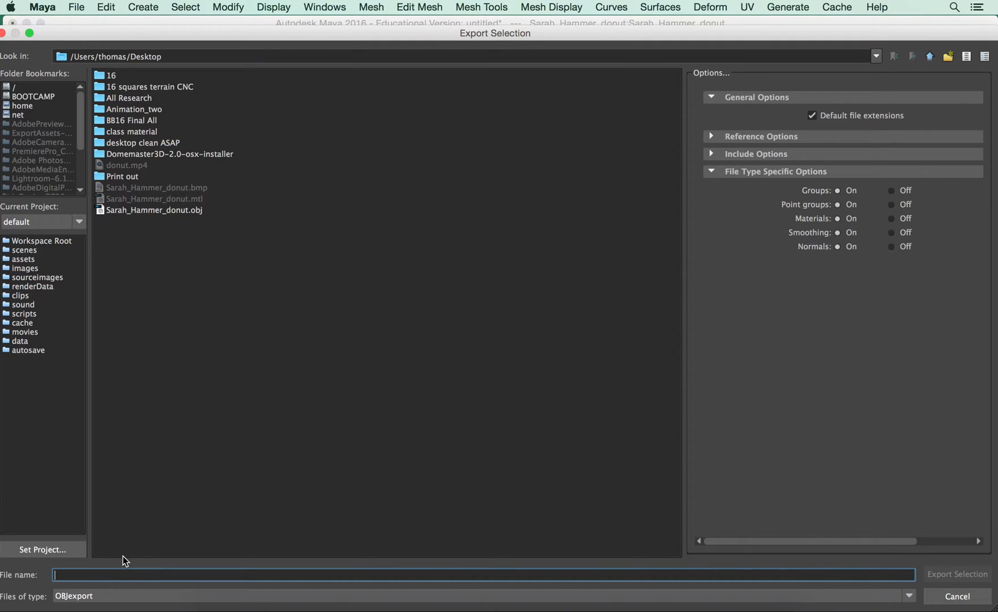
type("donut_2")
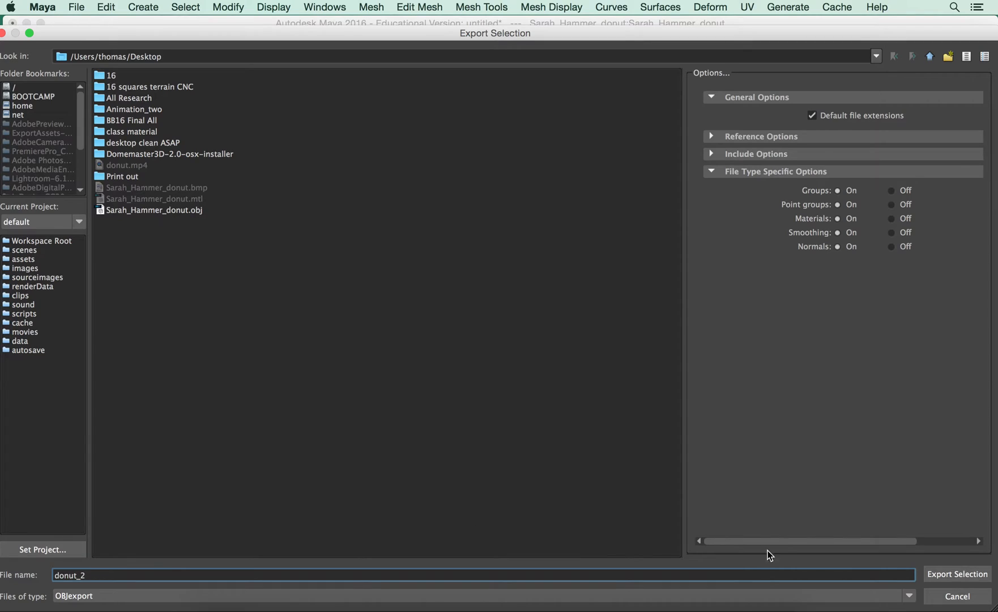
left_click(933, 575)
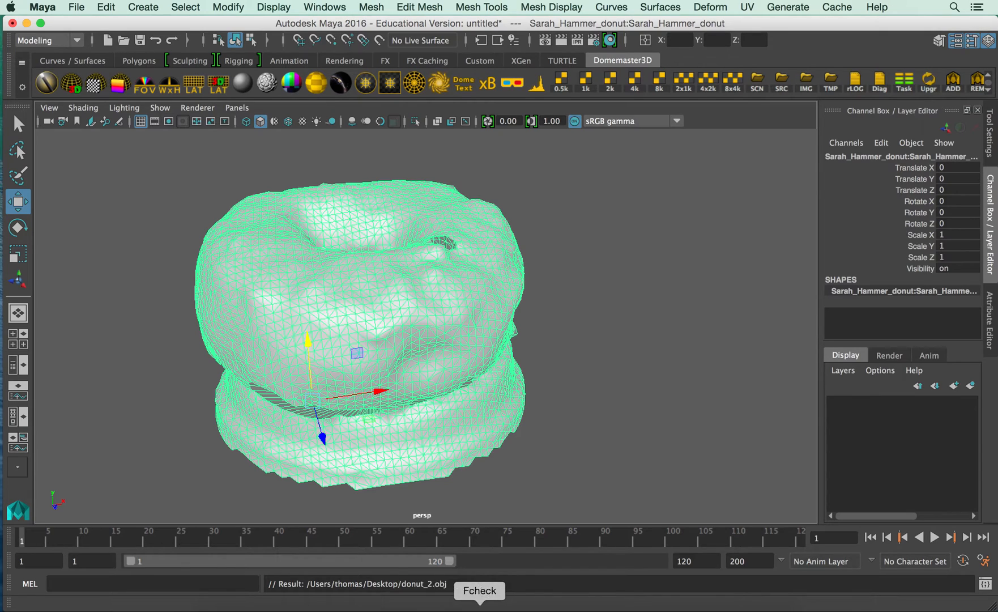
Switch to ZBrush, hide LightBox, and resize and reposition the window so the Tool palette is fully visible.
left_click(505, 609)
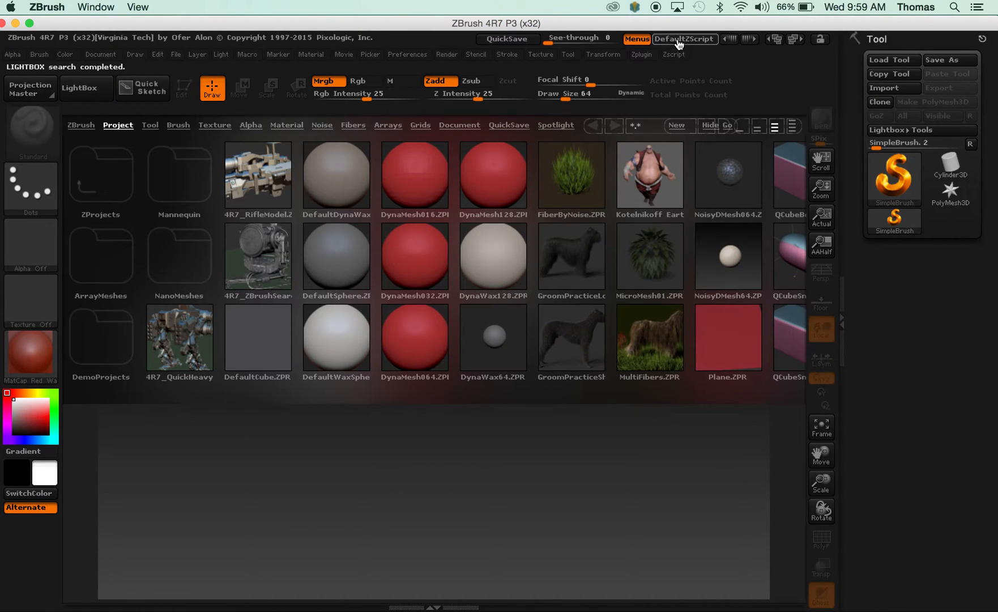
left_click_drag(680, 25, 566, 12)
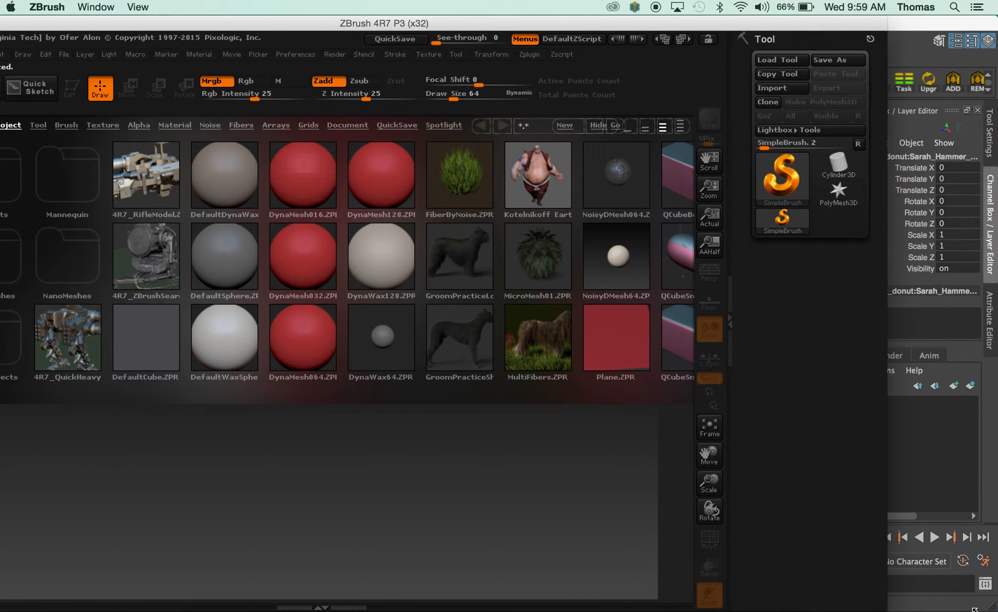
left_click(939, 606)
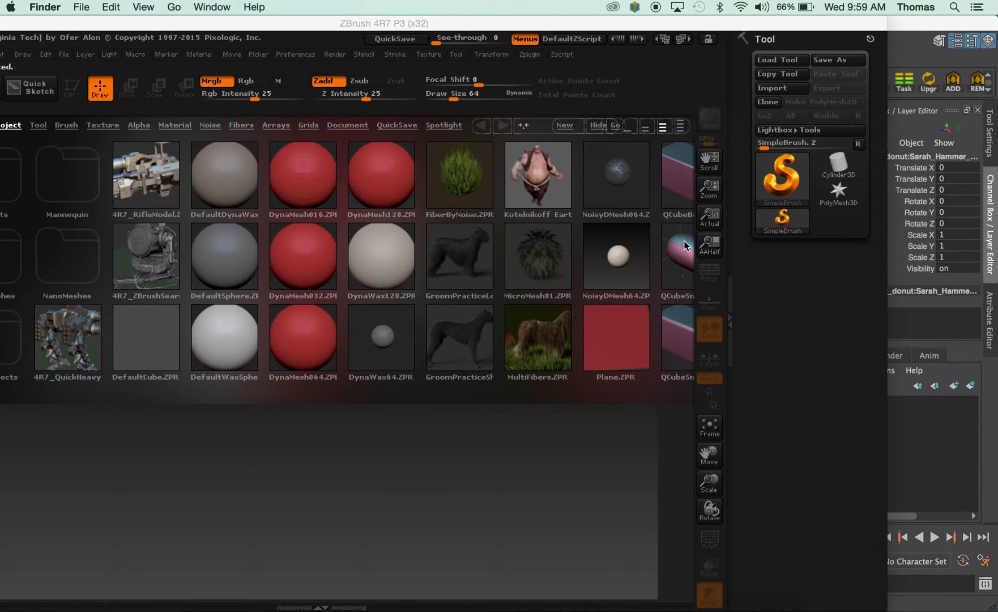
left_click(873, 601)
left_click_drag(886, 609, 975, 610)
left_click(686, 126)
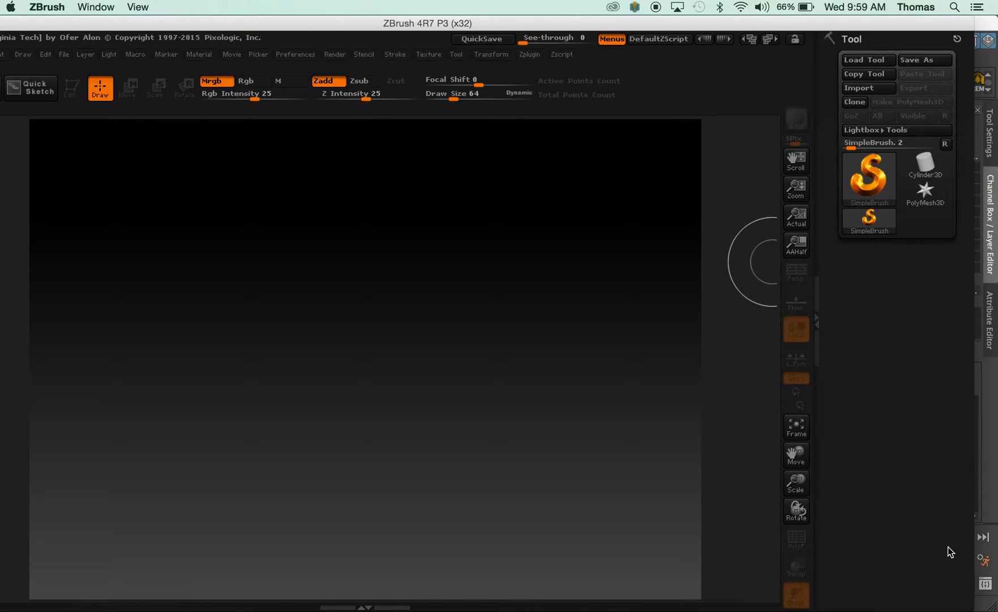
left_click_drag(969, 611, 888, 604)
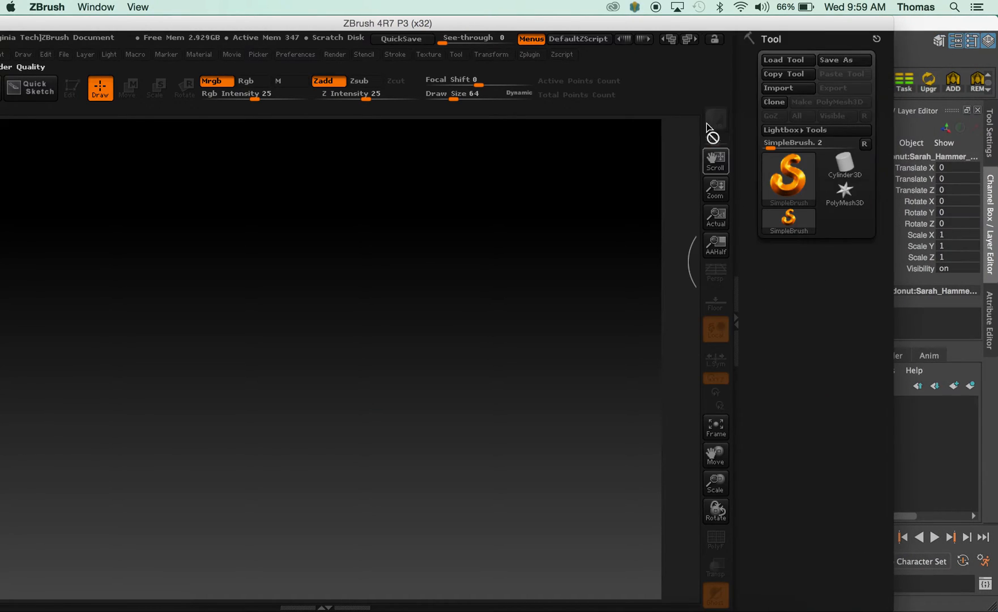
left_click_drag(632, 23, 744, 22)
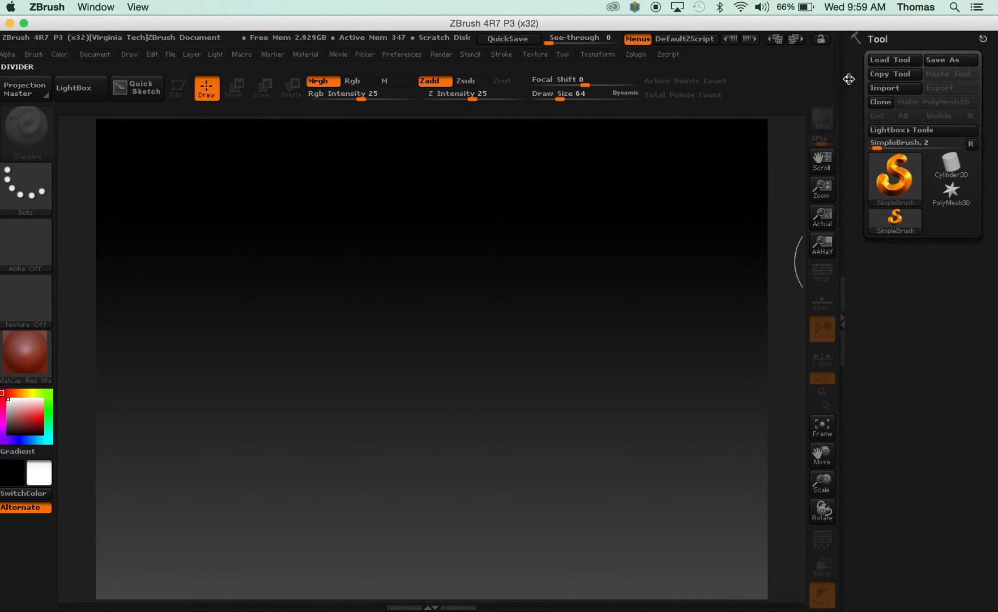
Import donut_2.obj from the Desktop as a new 3D mesh tool.
left_click(899, 89)
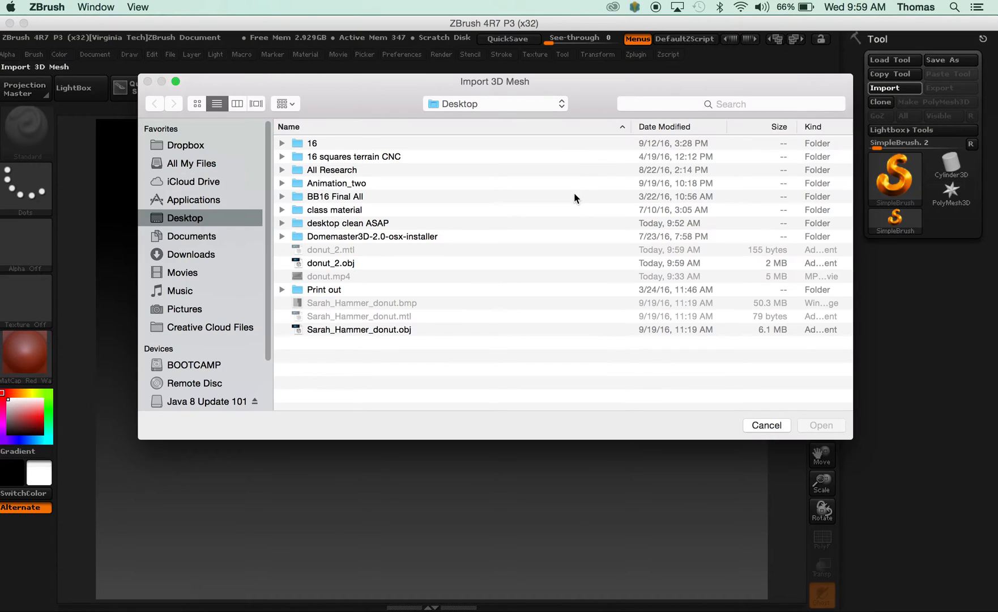
left_click(349, 267)
left_click(822, 425)
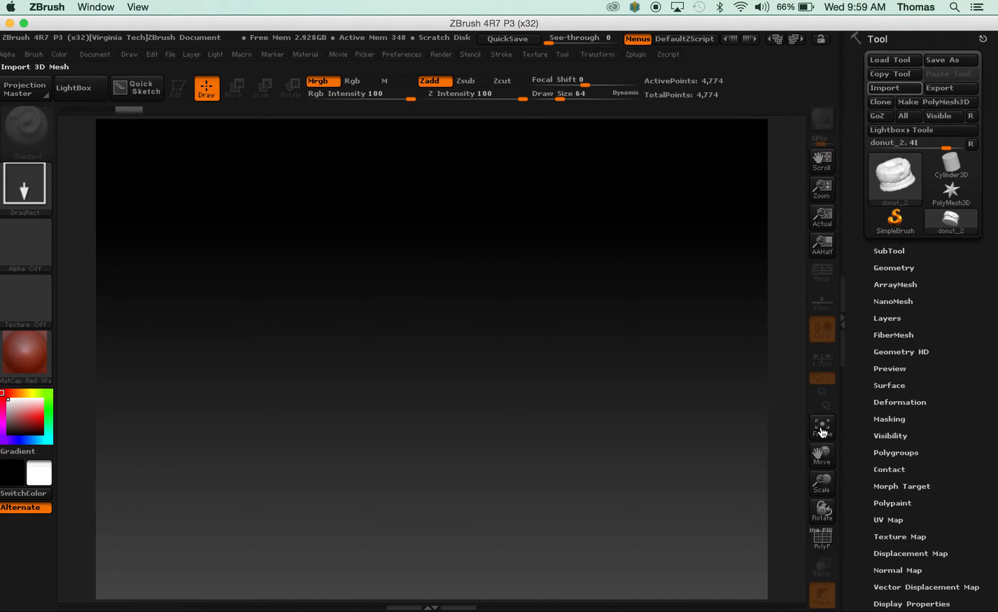
Draw the imported donut onto the canvas and turn on Edit mode for it.
mouse_move(391, 336)
left_mouse_down()
mouse_move(517, 441)
mouse_move(568, 507)
mouse_move(468, 574)
mouse_move(398, 574)
left_mouse_up()
key("t")
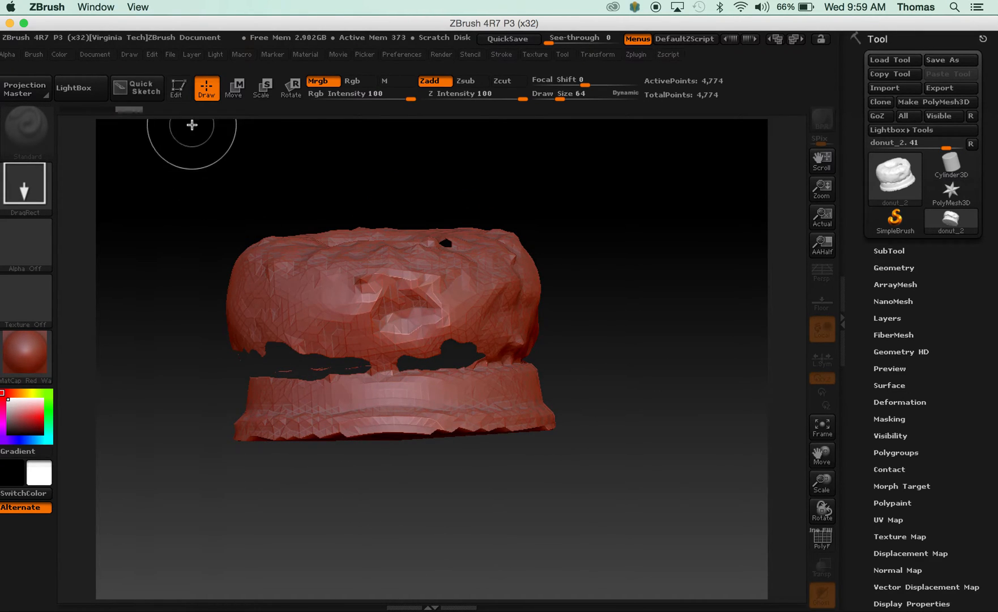
left_click(176, 88)
left_click_drag(310, 182, 315, 230)
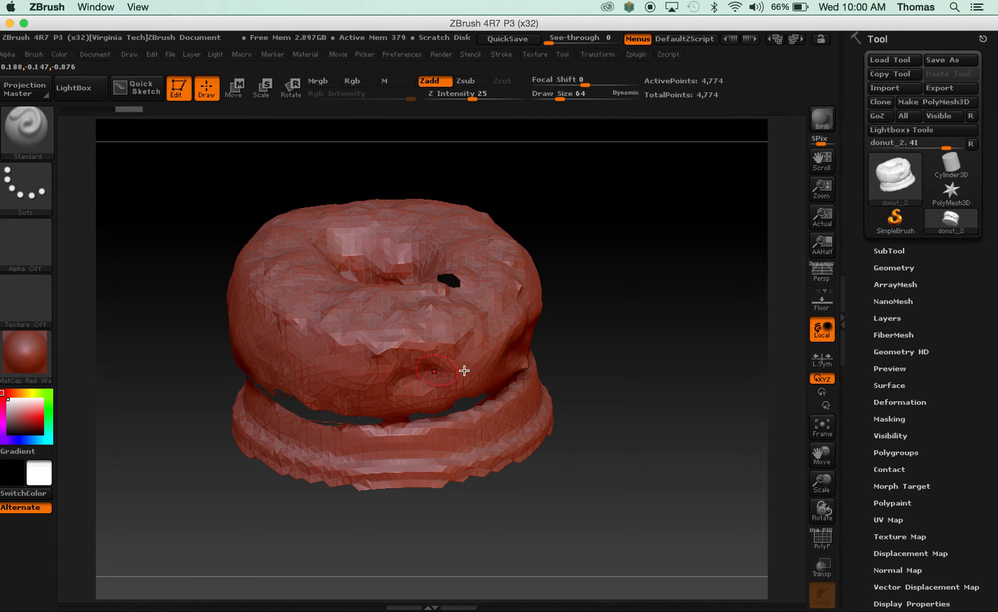
left_click_drag(635, 328, 620, 382)
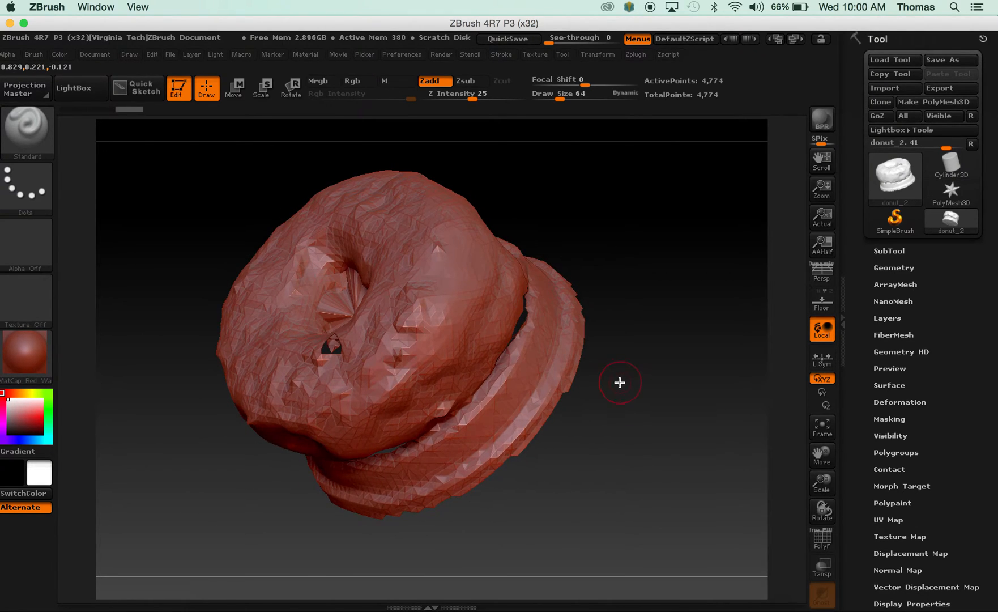
left_click_drag(595, 248, 657, 250)
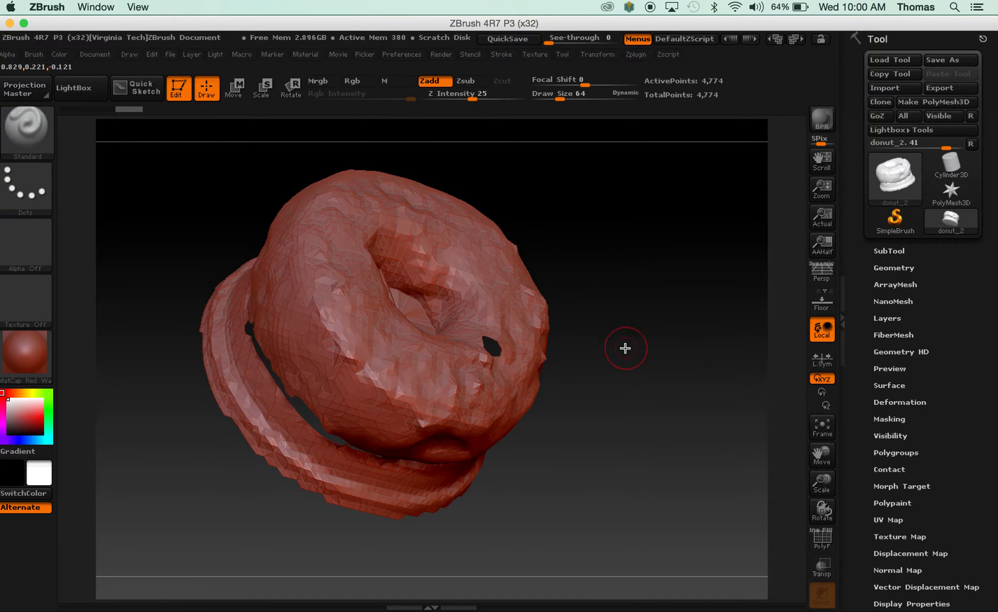
left_click_drag(625, 348, 600, 367)
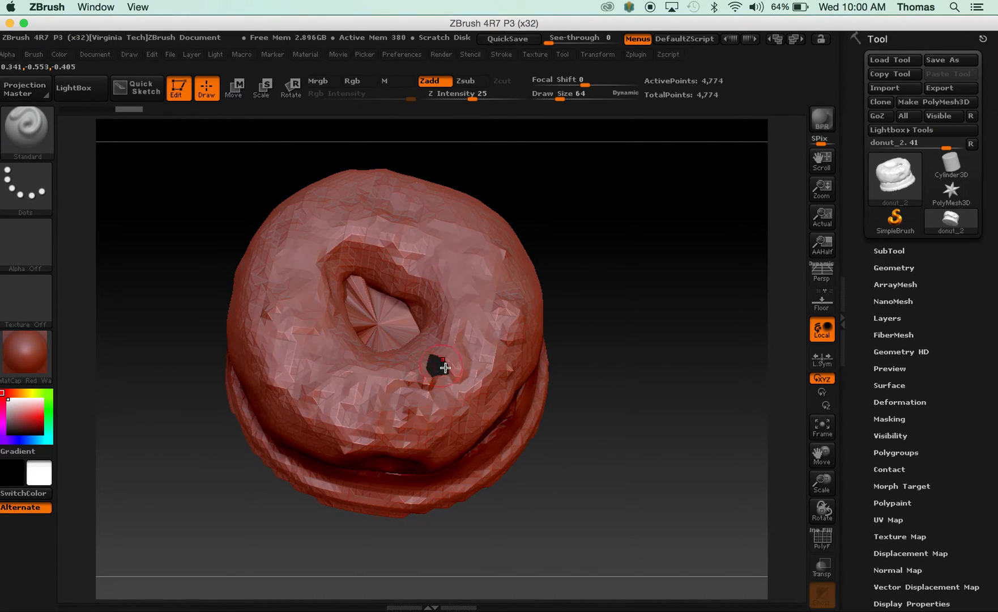
Duplicate the donut subtool and keep the first subtool in the list as the active one.
left_click(898, 251)
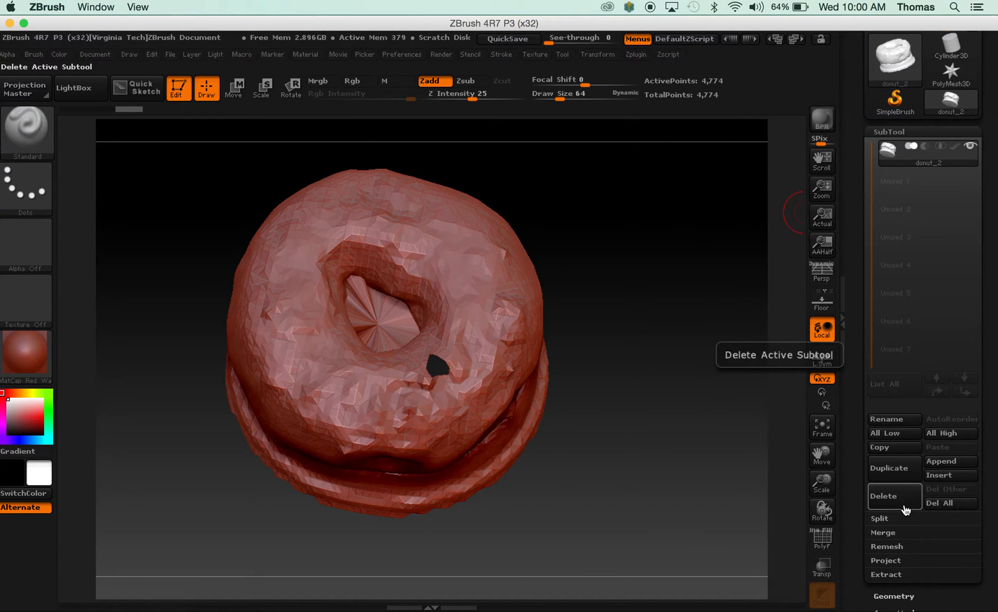
left_click(895, 468)
mouse_move(963, 164)
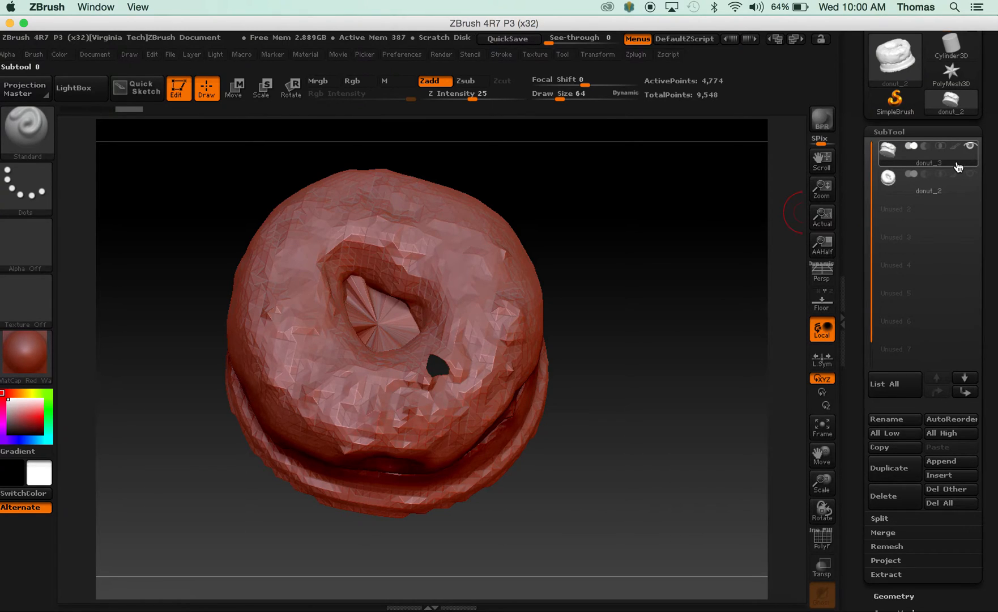
left_click(966, 196)
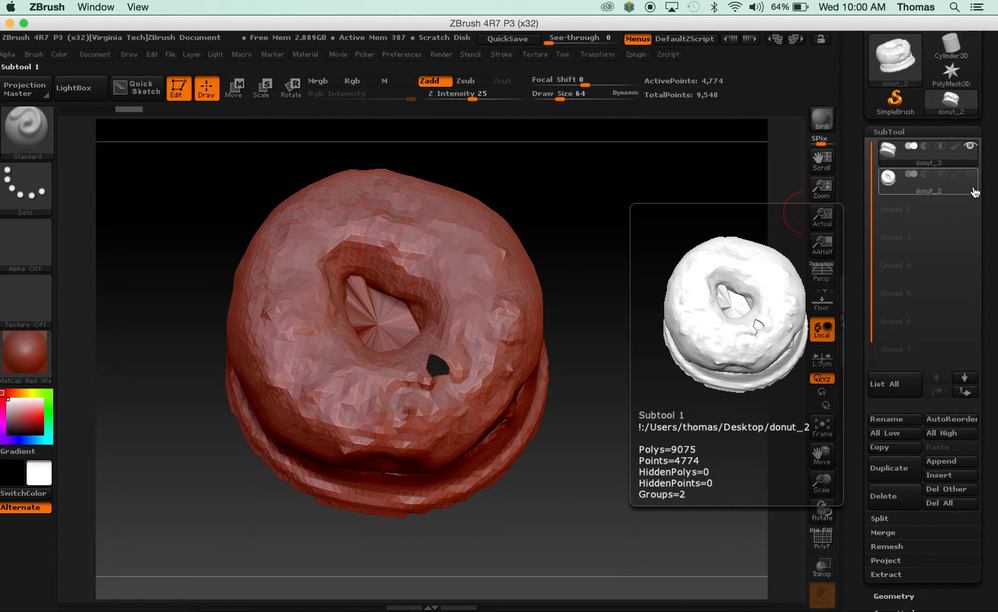
left_click(952, 166)
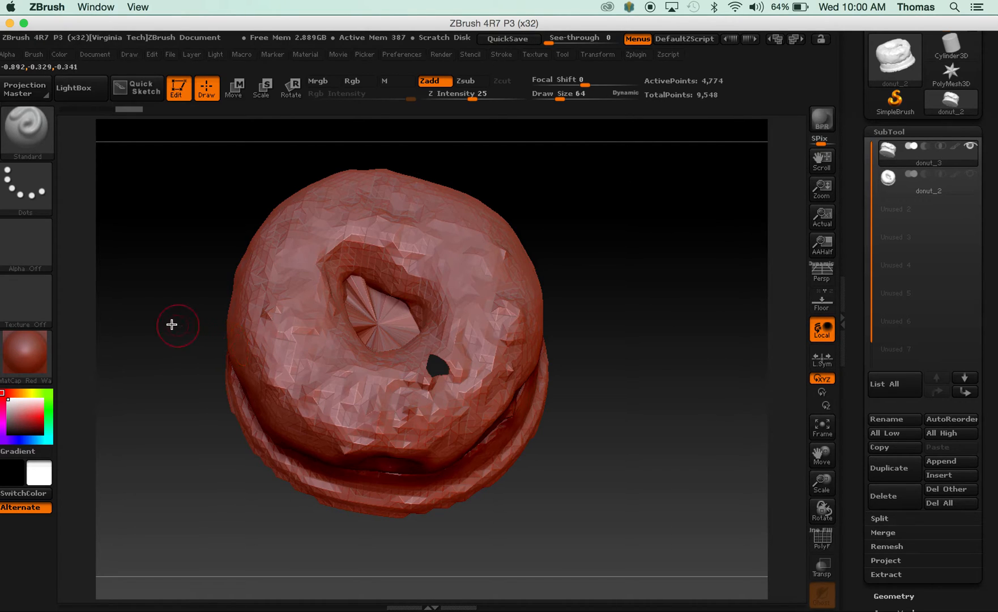
Choose the Move sculpting brush and set its draw size to about 43.
left_click(32, 127)
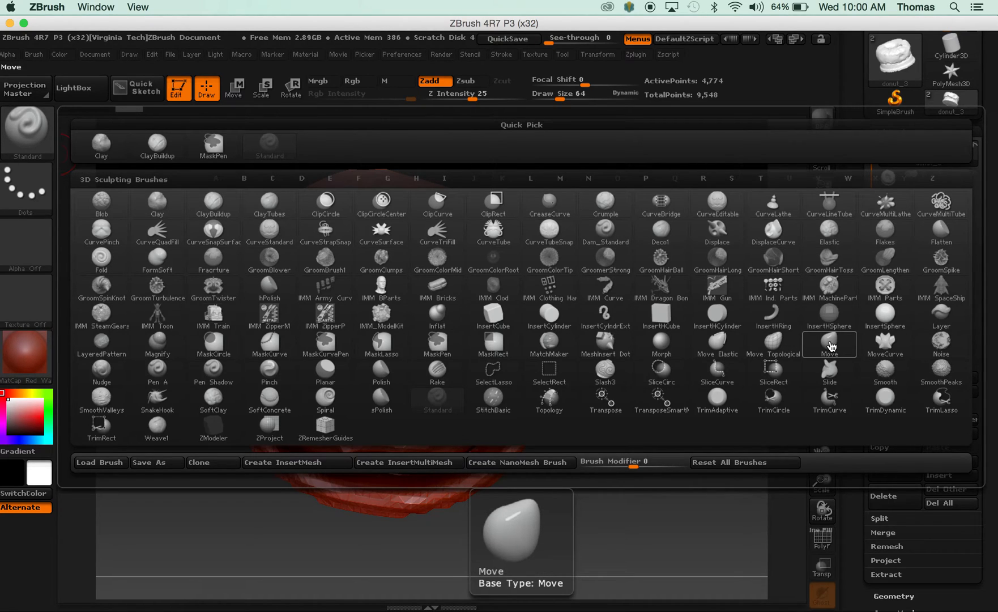
left_click(830, 344)
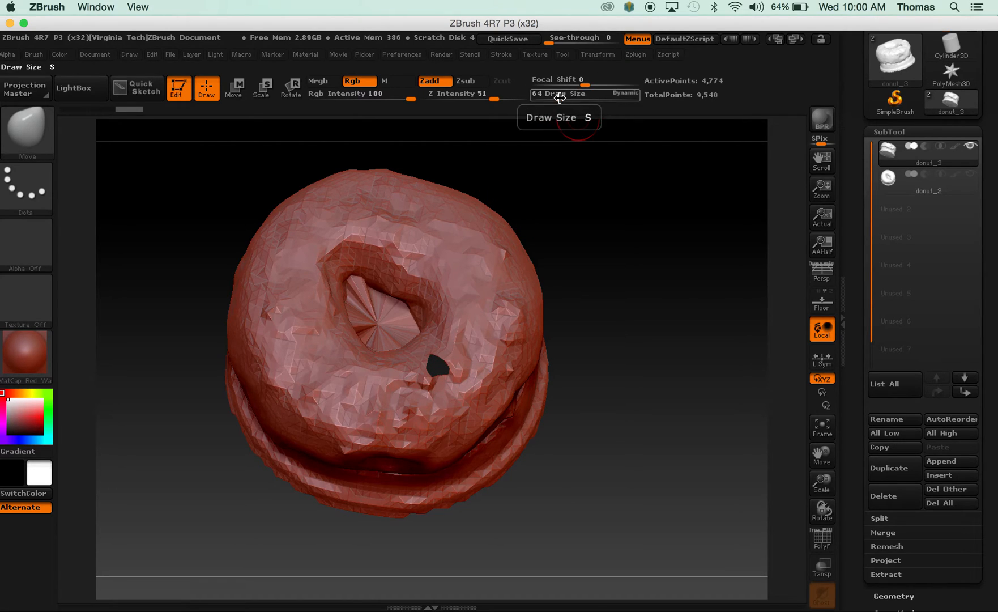
left_click_drag(560, 94, 582, 95)
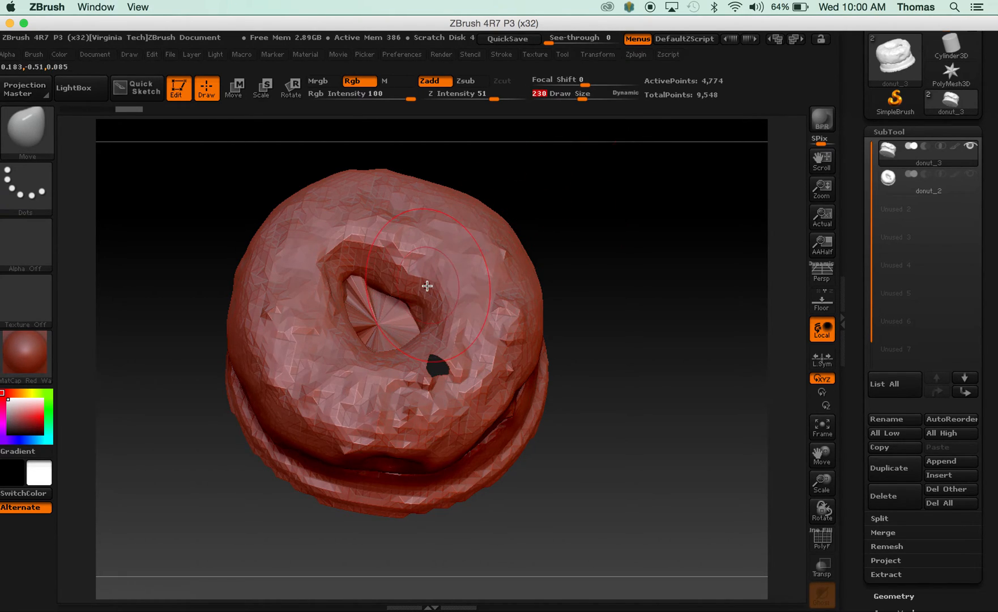
left_click_drag(585, 99, 559, 108)
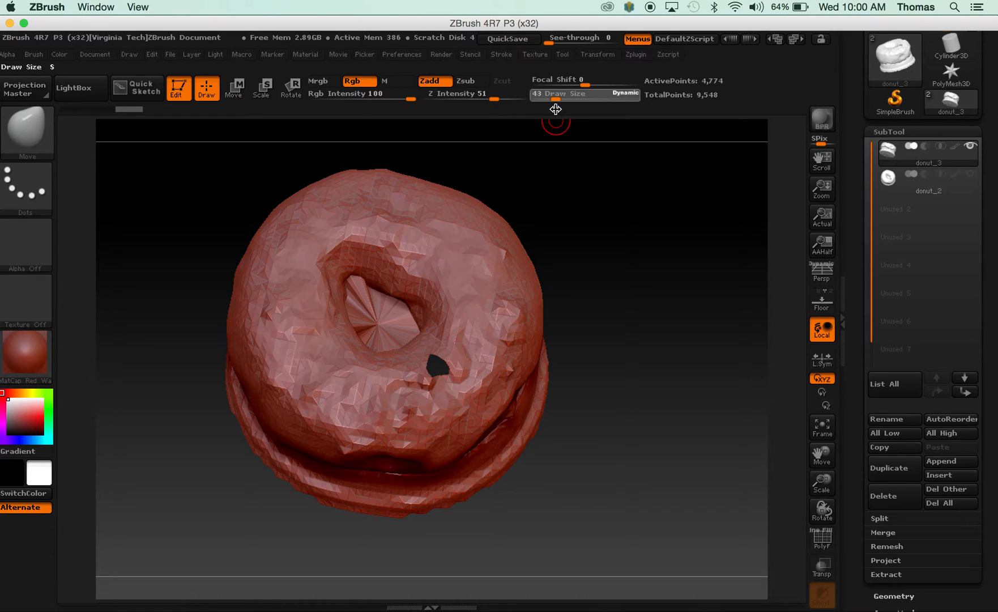
Pull the edges of the small hole in the donut's top surface inward with the Move brush to shrink the opening.
left_click_drag(556, 109, 556, 109)
mouse_move(677, 366)
left_mouse_down()
mouse_move(680, 377)
mouse_move(664, 363)
mouse_move(673, 379)
mouse_move(661, 380)
mouse_move(693, 374)
mouse_move(660, 378)
mouse_move(673, 395)
left_mouse_up()
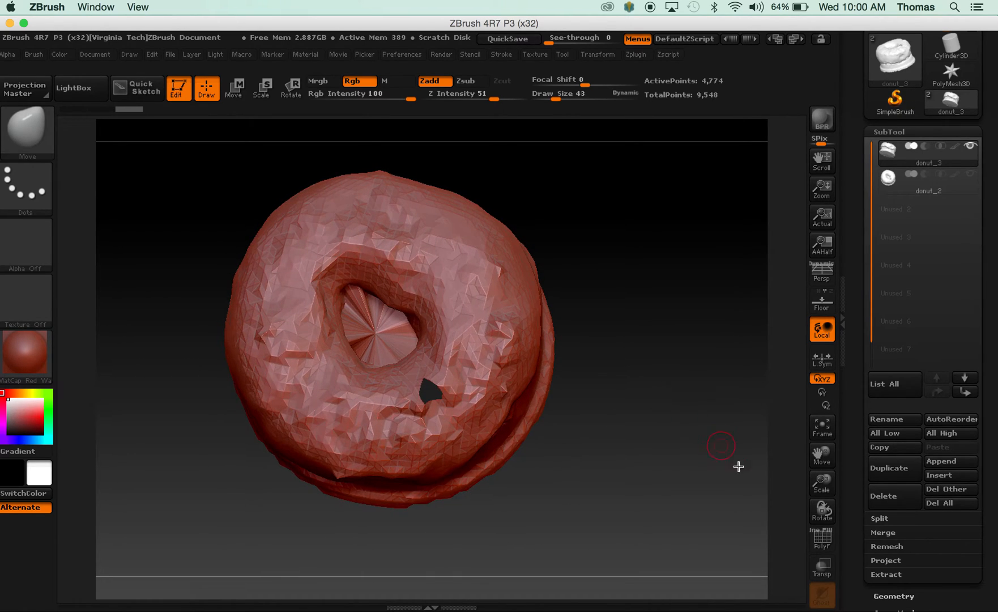
left_click_drag(817, 457, 829, 513)
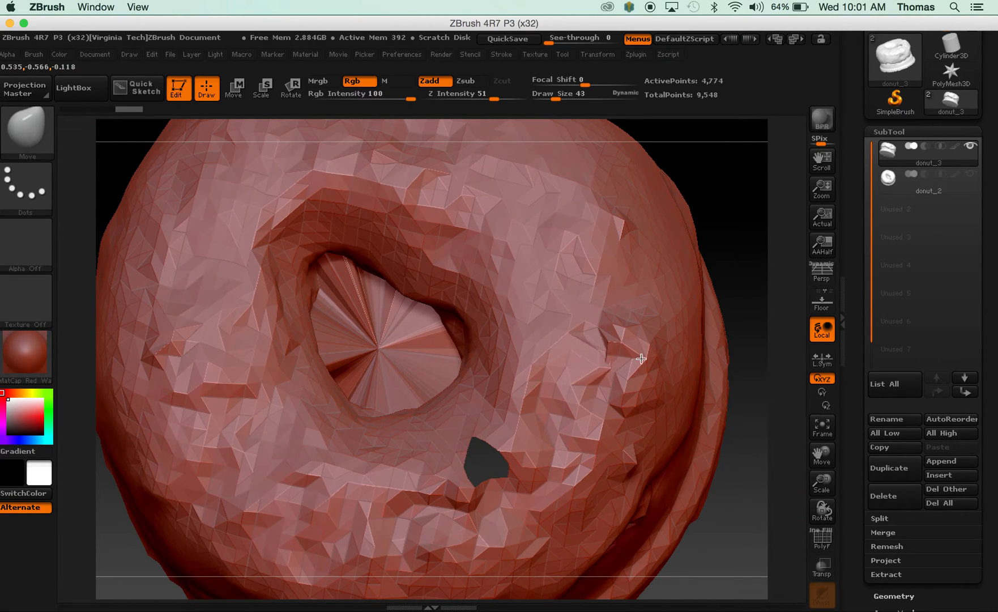
key("ctrl")
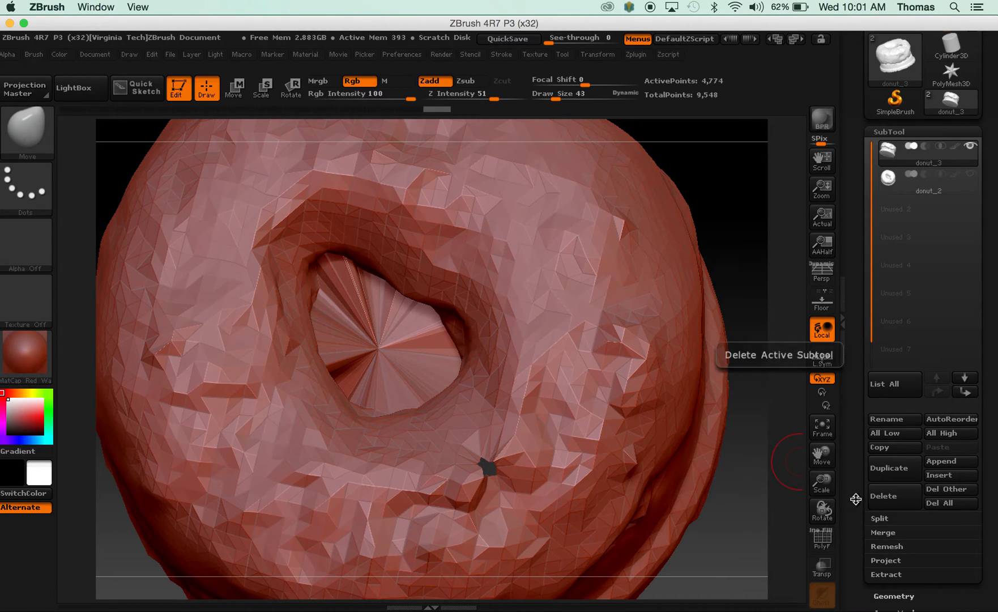
Narrow the long side gap between the donut and its base by pulling its edges together with the Move brush.
left_click_drag(822, 482, 710, 452)
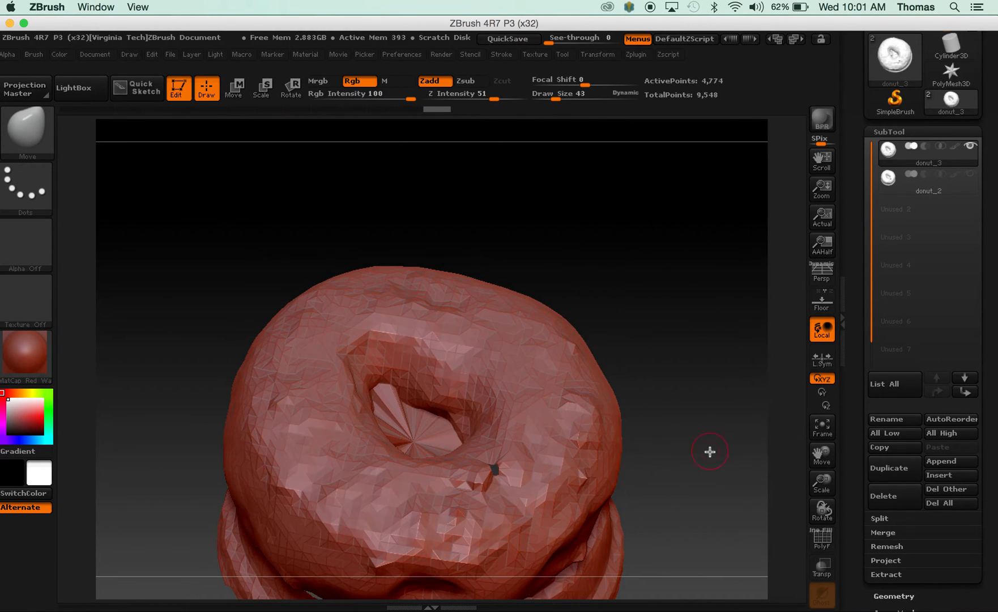
left_click_drag(823, 454, 575, 334)
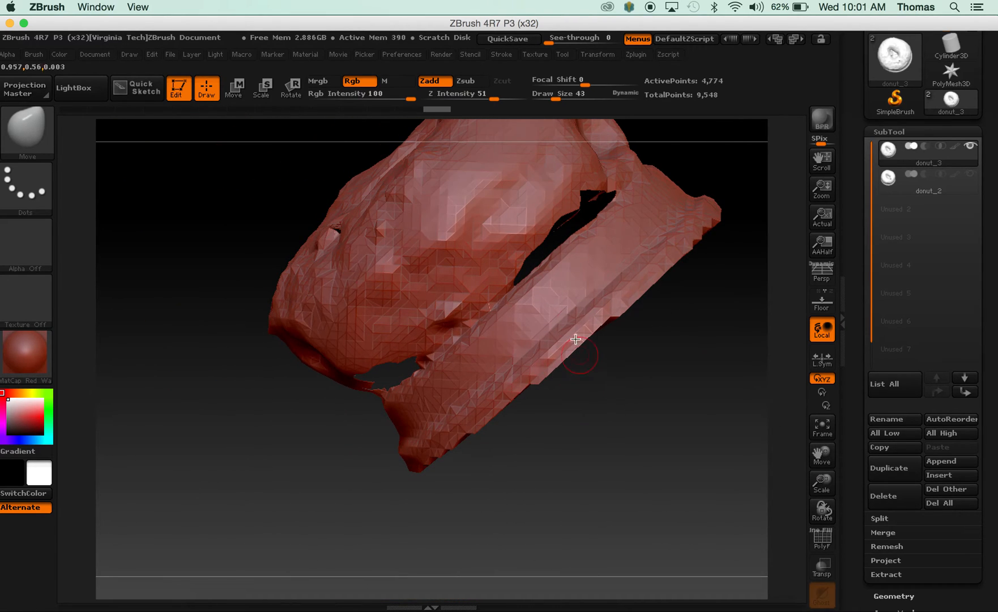
left_click_drag(558, 257, 513, 240)
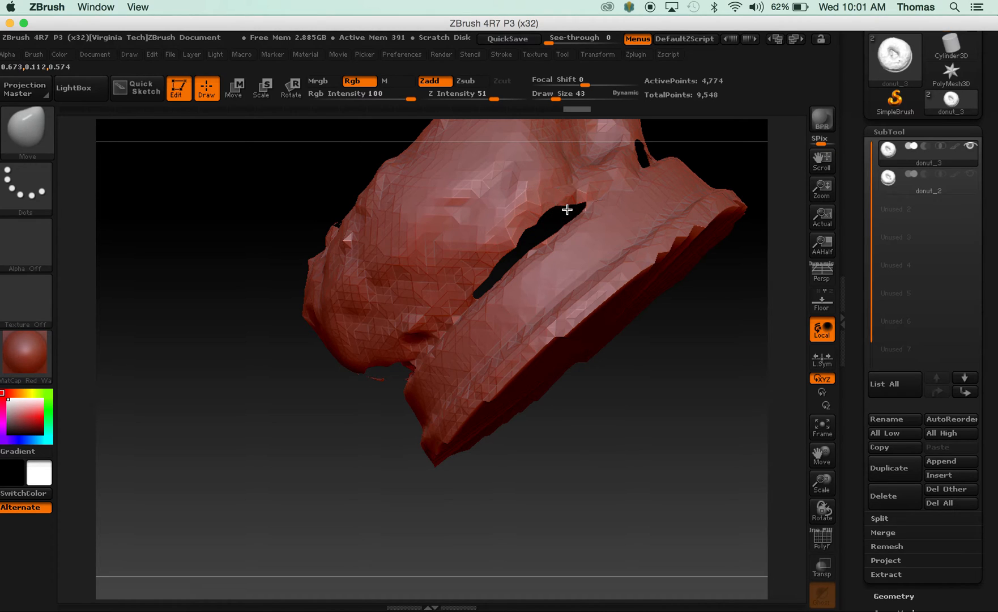
left_click_drag(658, 340, 585, 240)
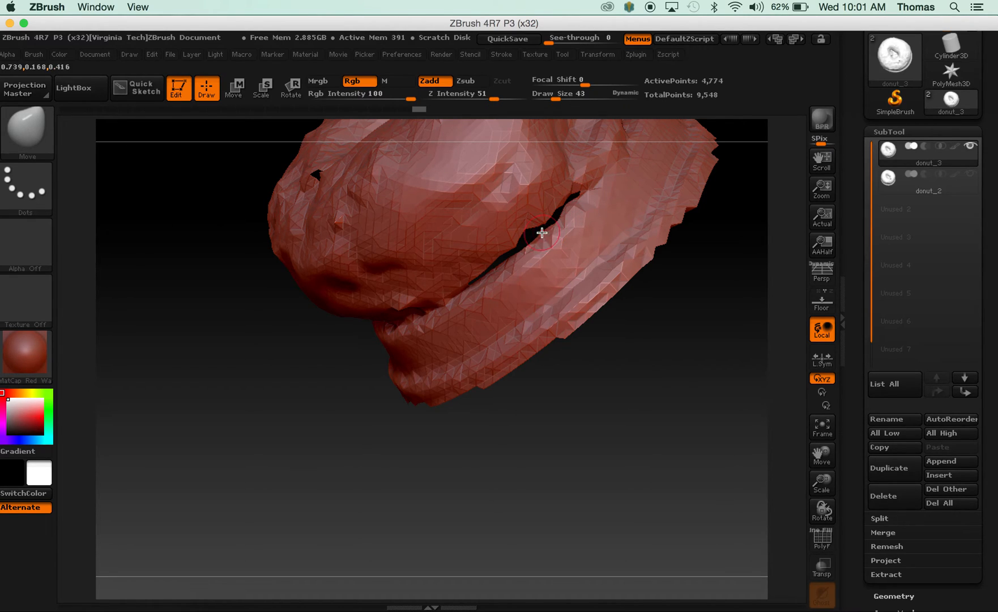
Shrink the remaining openings around the donut's lower rim by pulling their torn edges together above the base.
left_click_drag(543, 365, 423, 416)
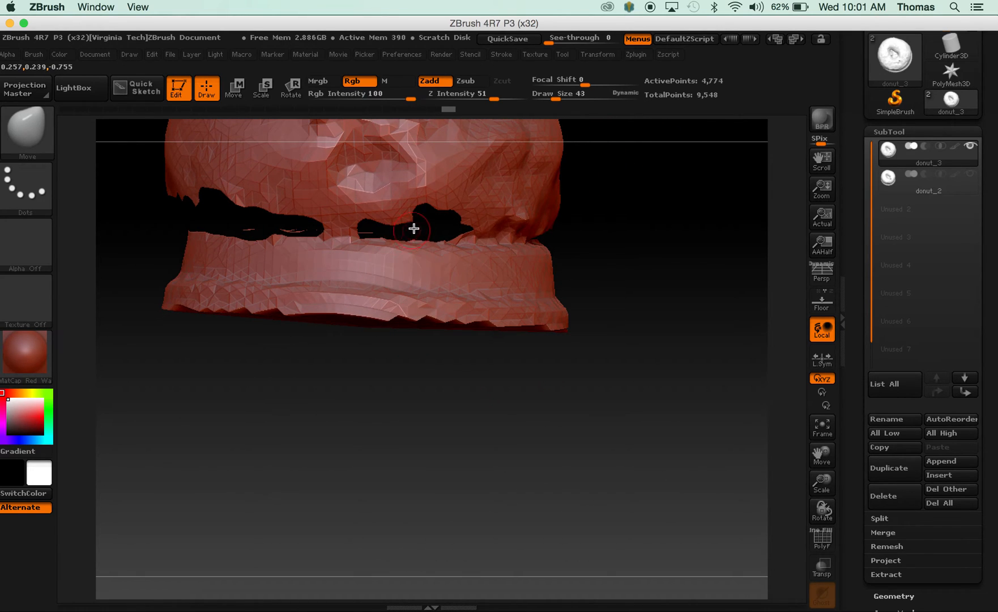
left_click_drag(421, 206, 422, 231)
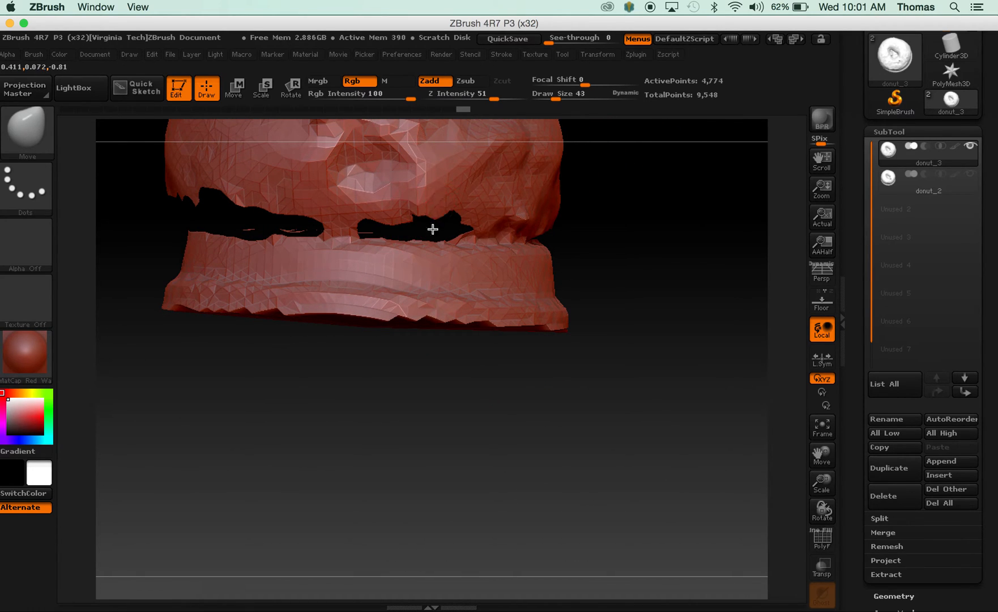
left_click_drag(536, 377, 469, 245)
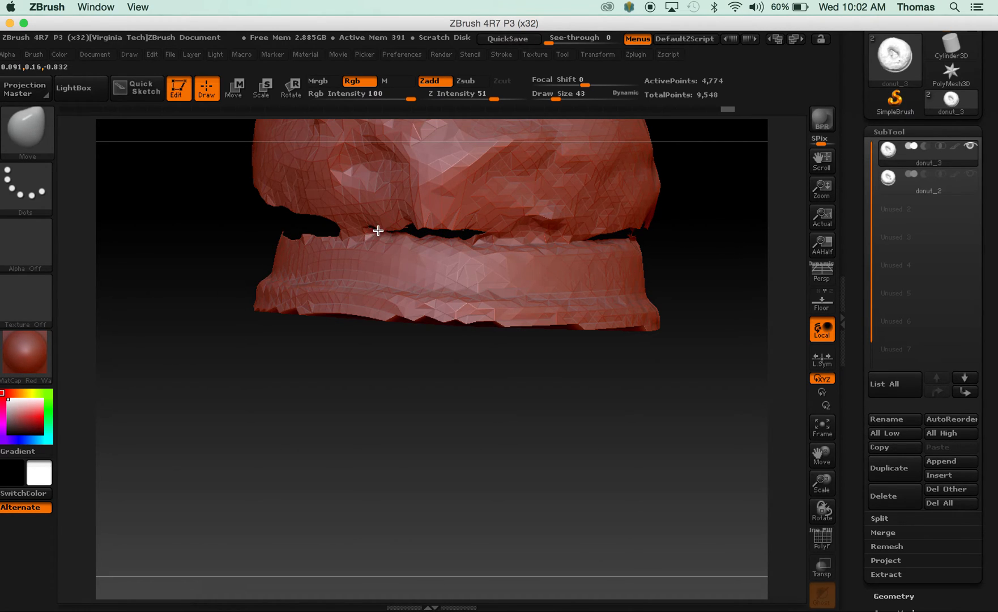
left_click_drag(414, 340, 532, 352)
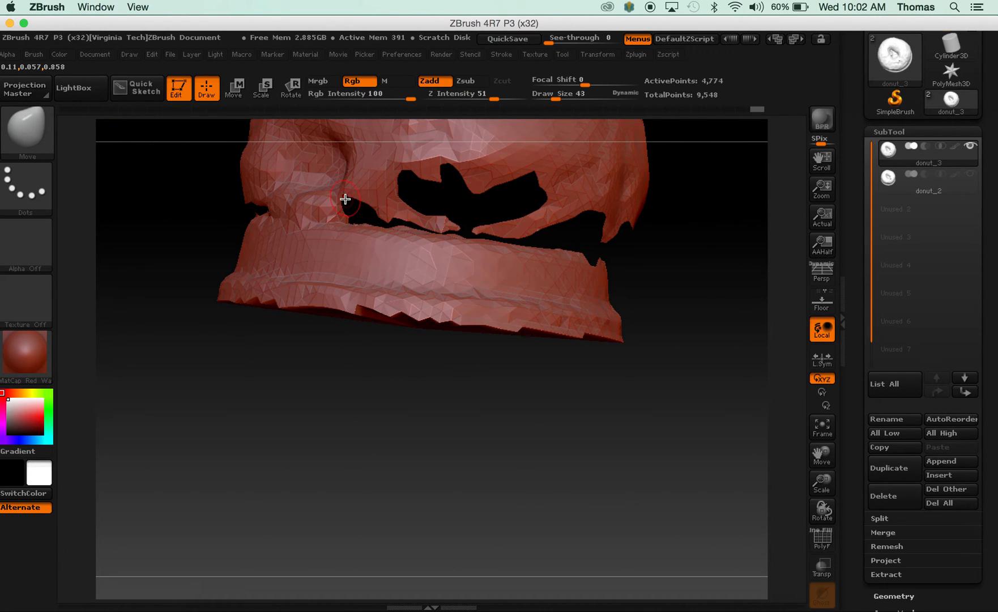
mouse_move(408, 172)
left_mouse_down()
mouse_move(410, 204)
mouse_move(455, 191)
mouse_move(486, 201)
mouse_move(535, 196)
mouse_move(538, 208)
mouse_move(502, 211)
left_mouse_up()
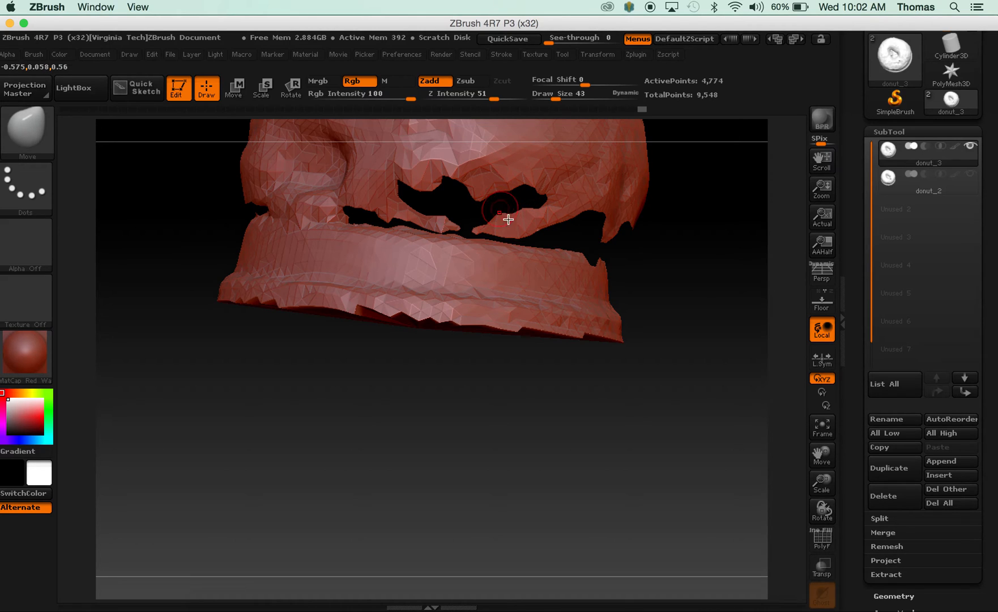
Convert the donut to a DynaMesh at resolution 128 and check the rebuilt surface from several angles.
left_click_drag(659, 371, 618, 382)
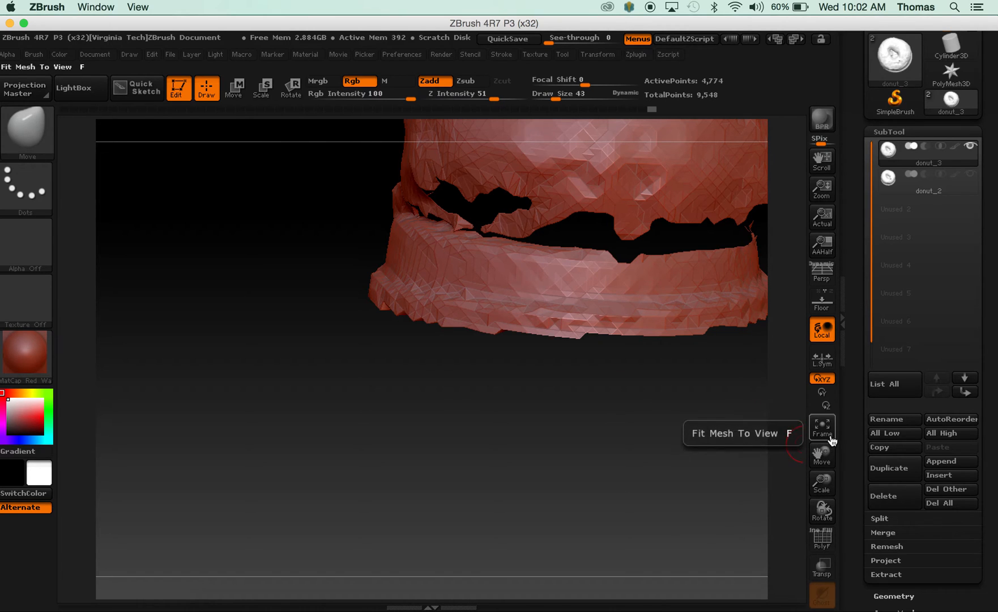
left_click_drag(822, 458, 663, 362)
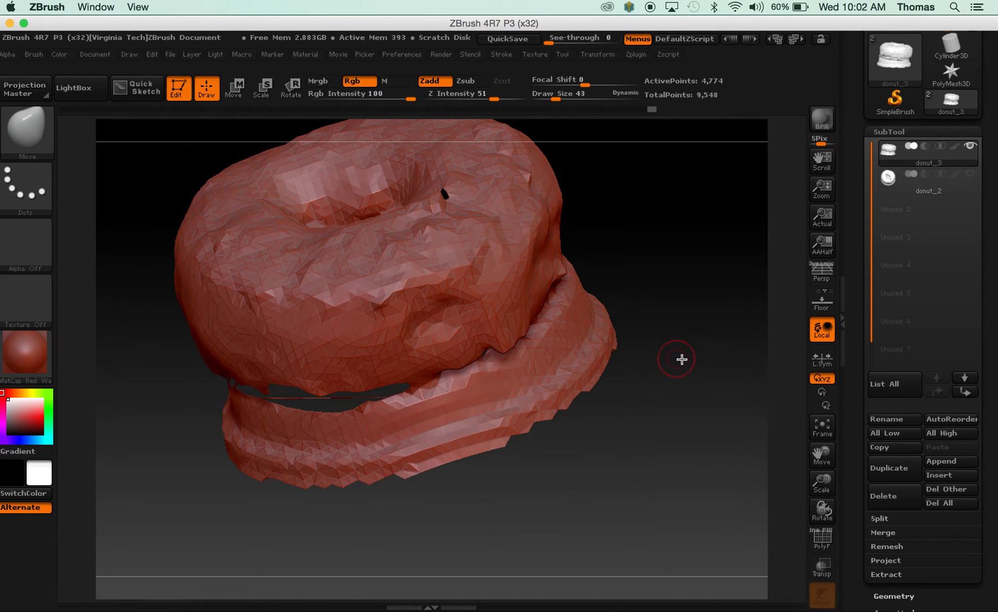
left_click_drag(985, 521, 987, 388)
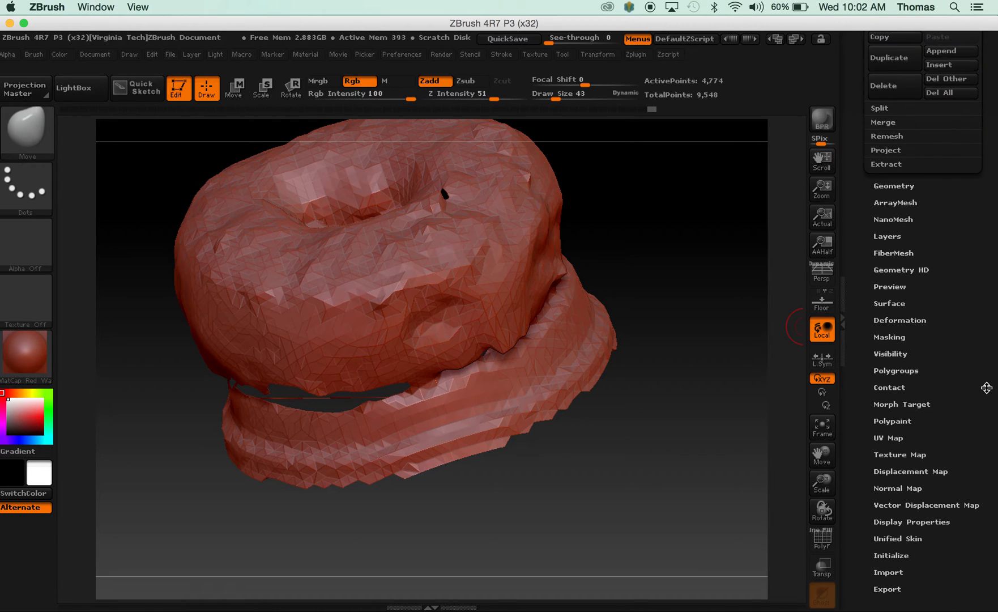
left_click(894, 185)
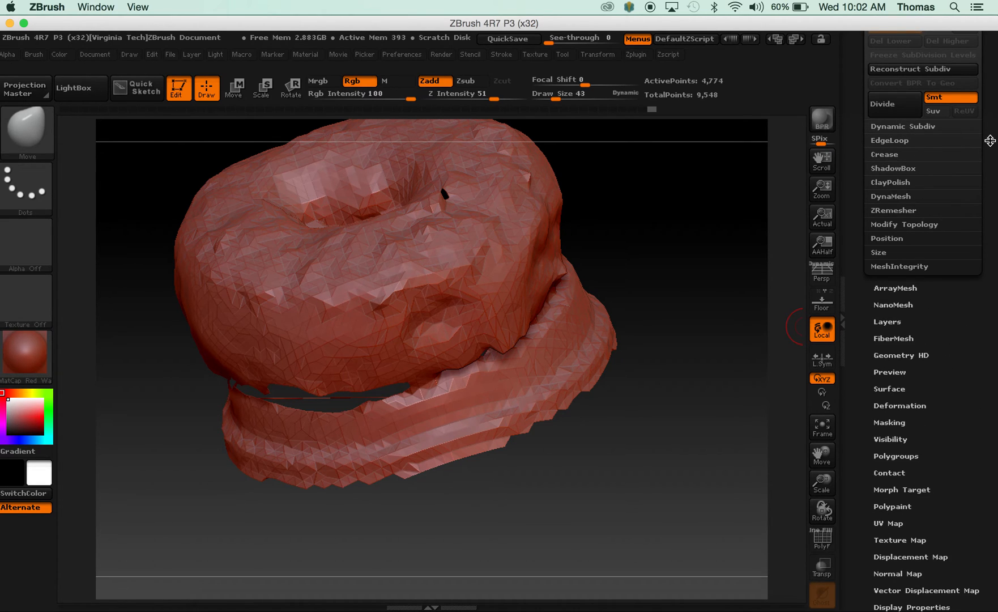
left_click(891, 197)
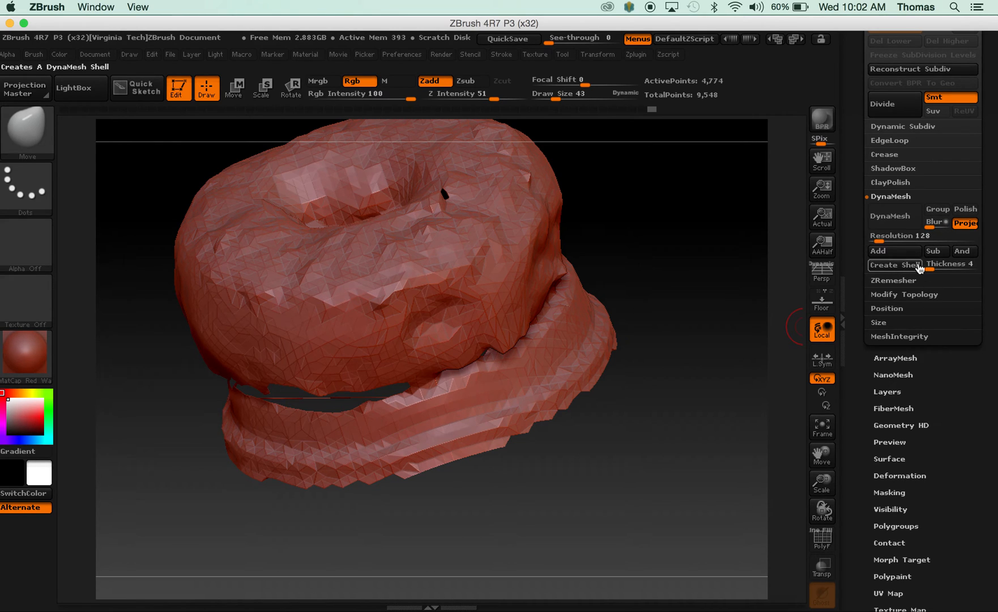
left_click(887, 223)
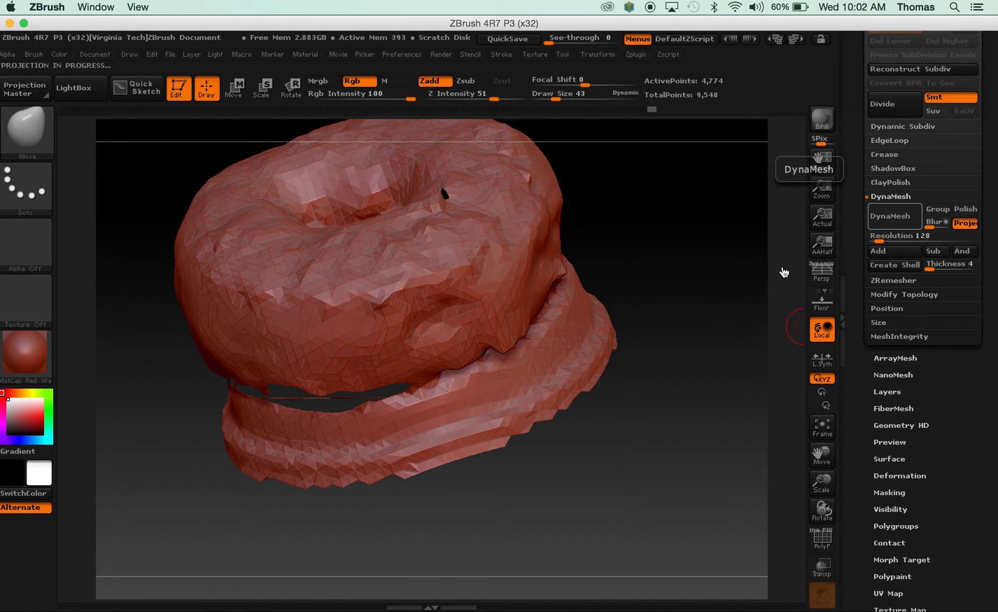
left_click_drag(703, 243, 486, 401)
left_click_drag(555, 500, 579, 361)
mouse_move(582, 383)
left_mouse_down()
mouse_move(561, 583)
mouse_move(580, 533)
mouse_move(619, 492)
mouse_move(602, 456)
mouse_move(559, 494)
mouse_move(563, 507)
mouse_move(575, 499)
left_mouse_up()
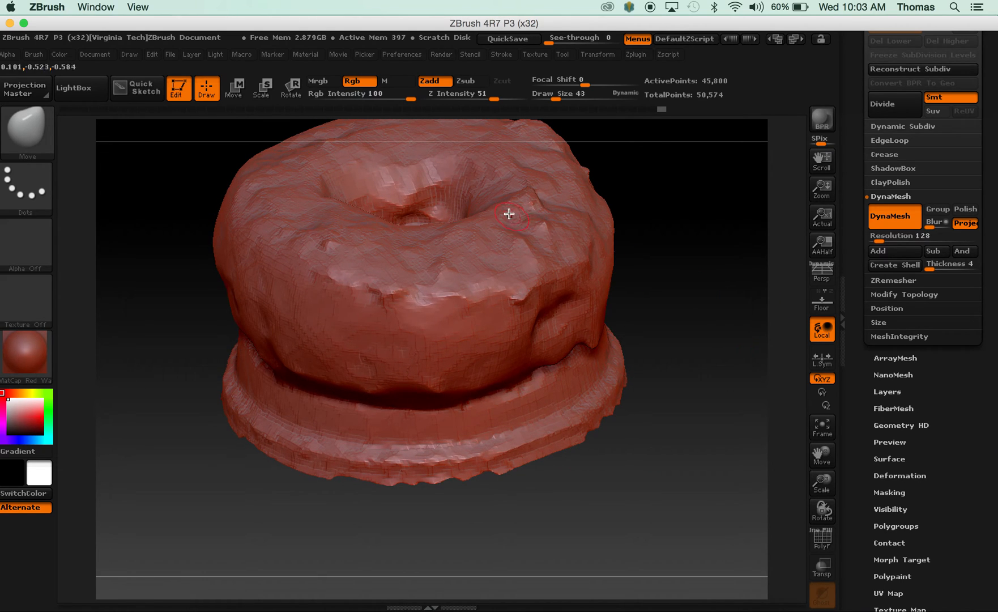
mouse_move(670, 314)
left_mouse_down()
mouse_move(651, 351)
mouse_move(672, 328)
left_mouse_up()
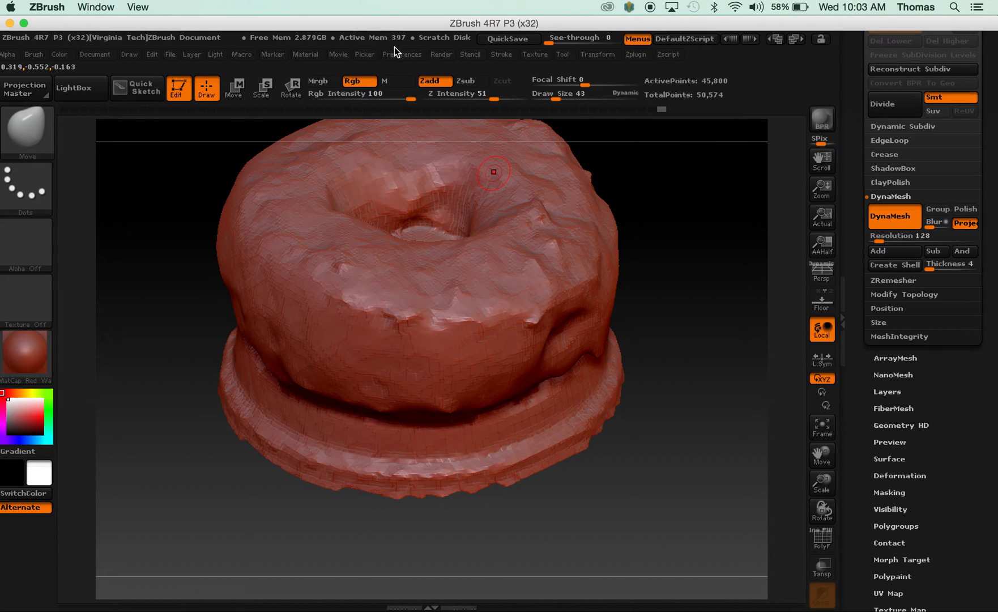
Import the donut scan's .bmp image from the Desktop as a texture.
left_click(535, 55)
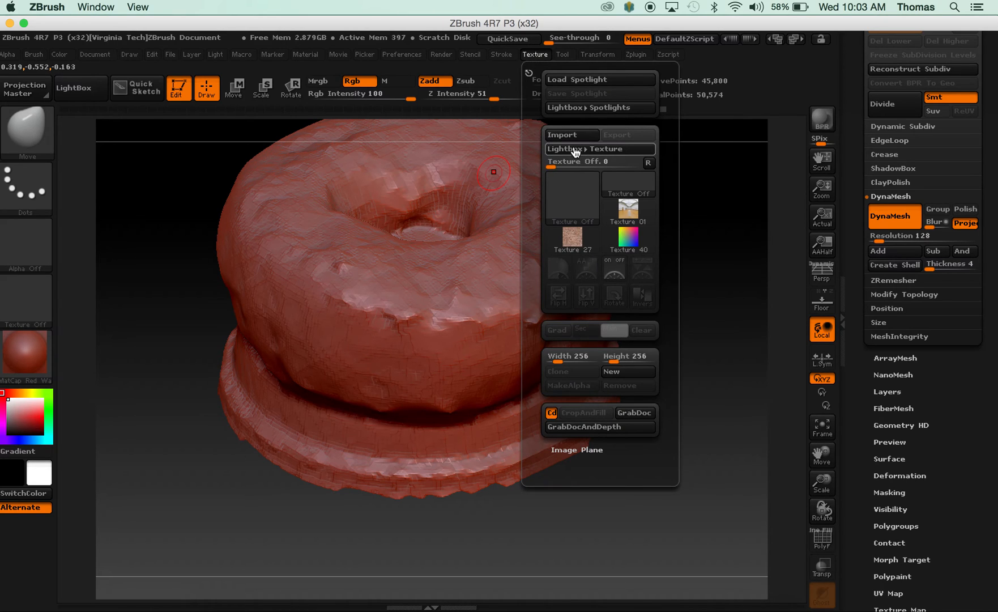
left_click(572, 136)
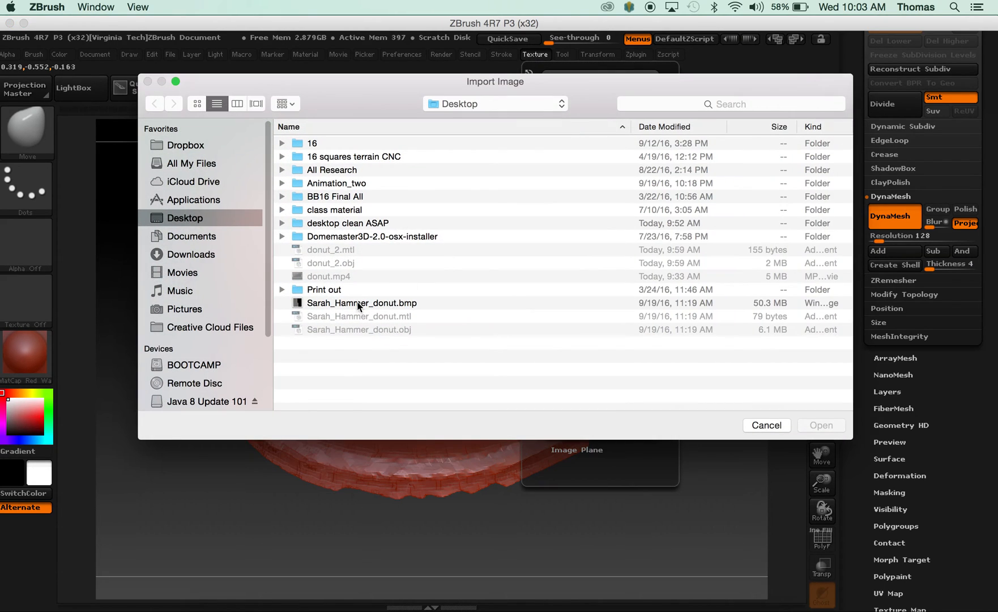
left_click(343, 304)
left_click(816, 426)
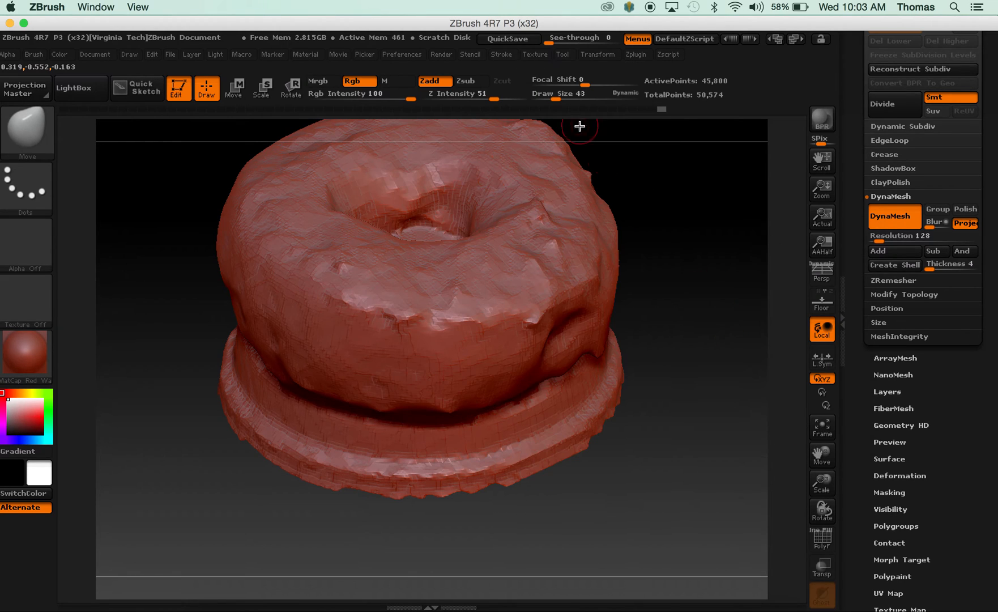
Make the imported donut scan image the current texture and flip it vertically.
left_click(528, 57)
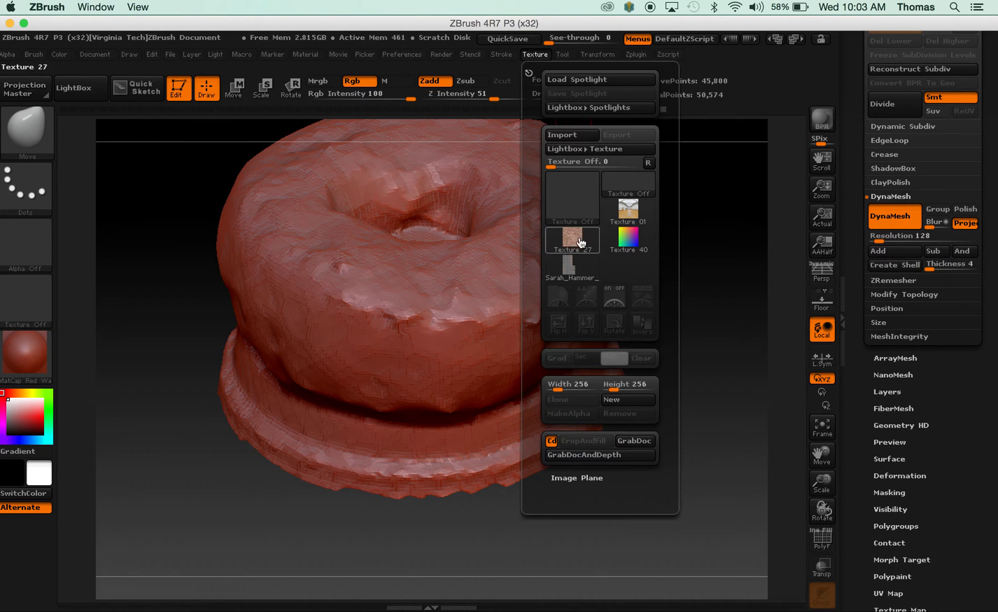
mouse_move(574, 273)
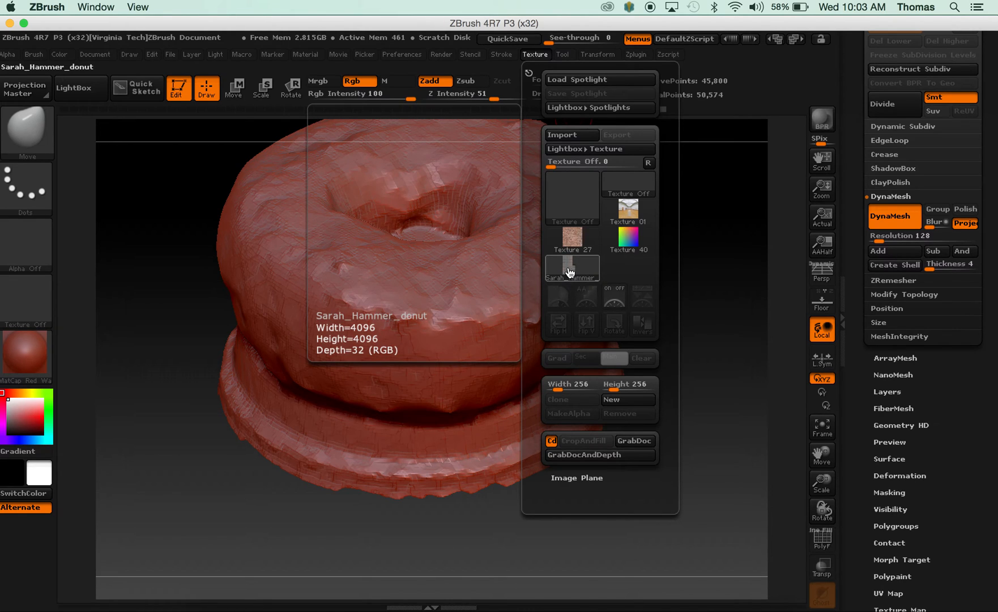
left_click(570, 273)
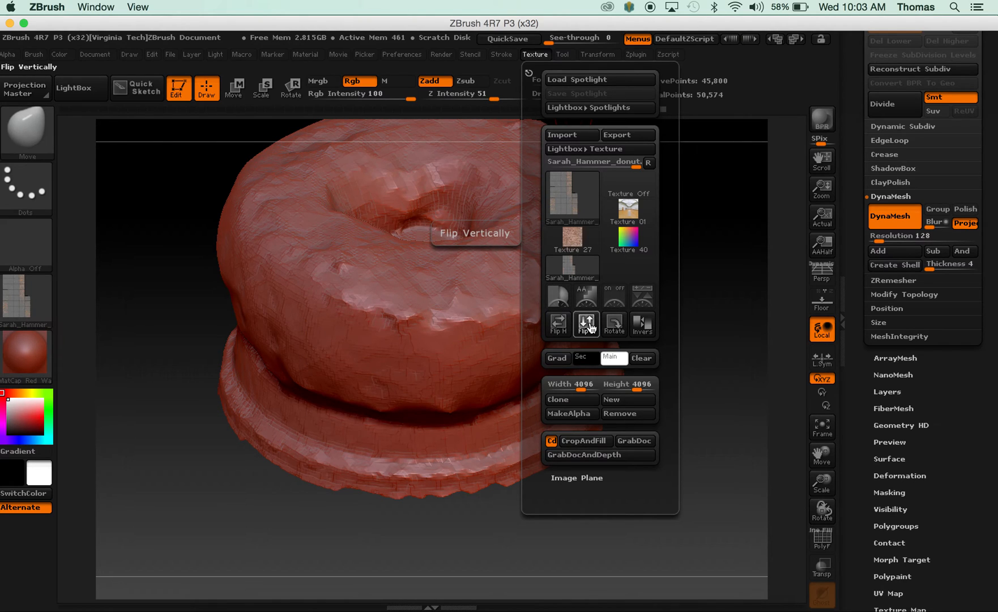
left_click(589, 326)
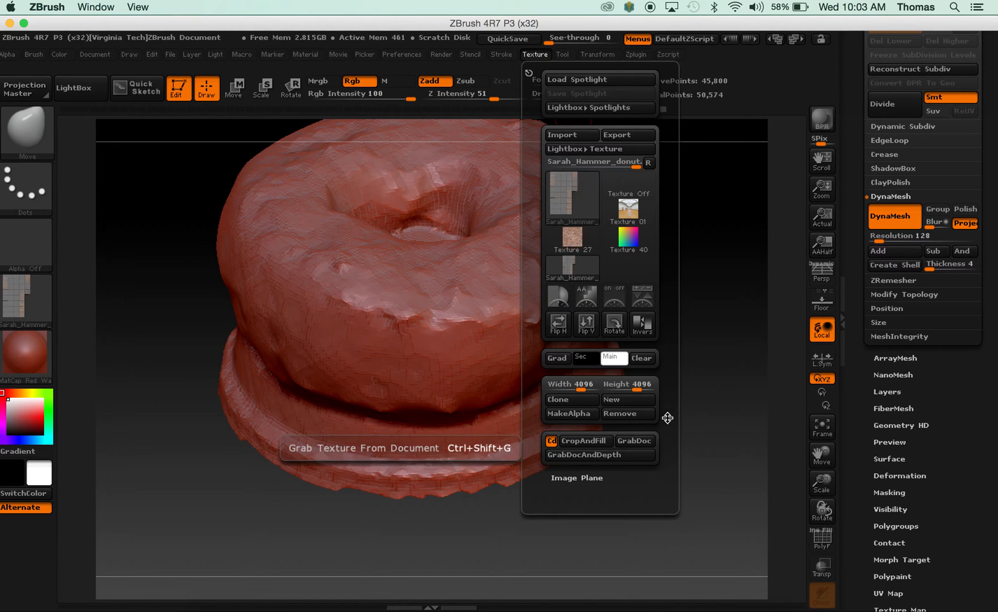
Create a new texture map for the donut and assign the imported scan image to it, dismissing the UV mapping note.
left_click_drag(981, 466, 972, 359)
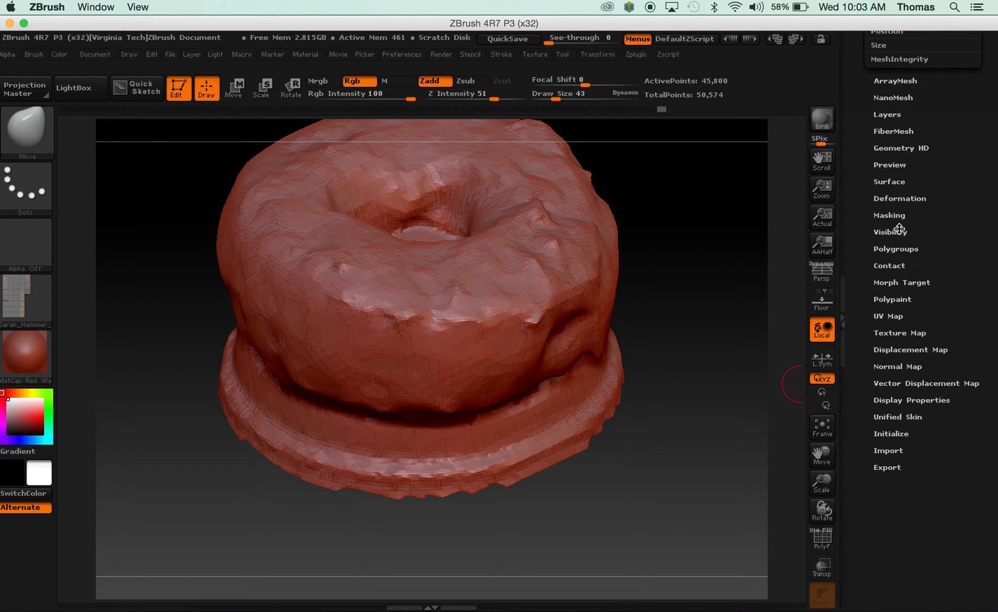
left_click(906, 333)
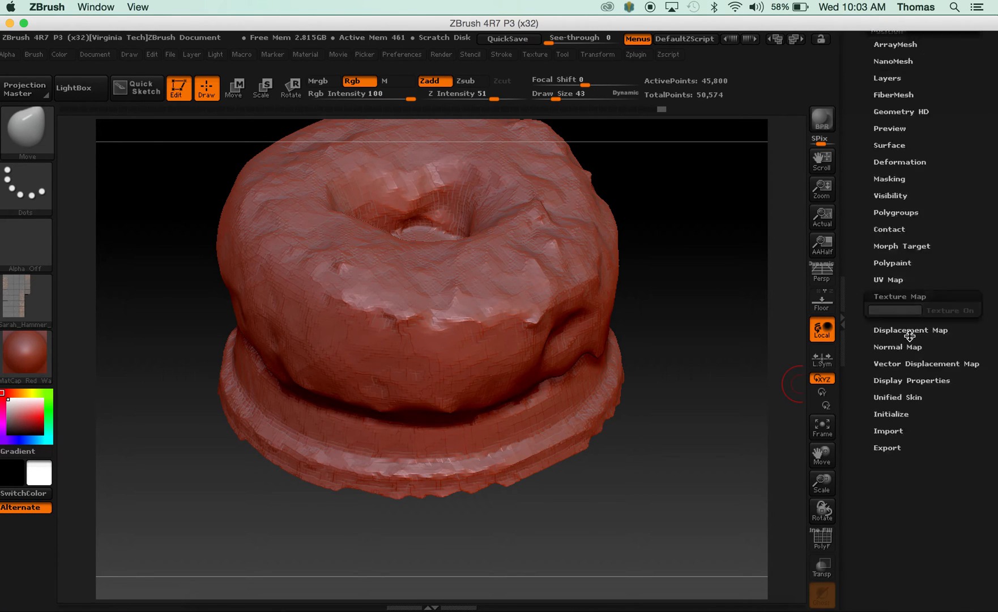
left_click_drag(966, 365, 963, 479)
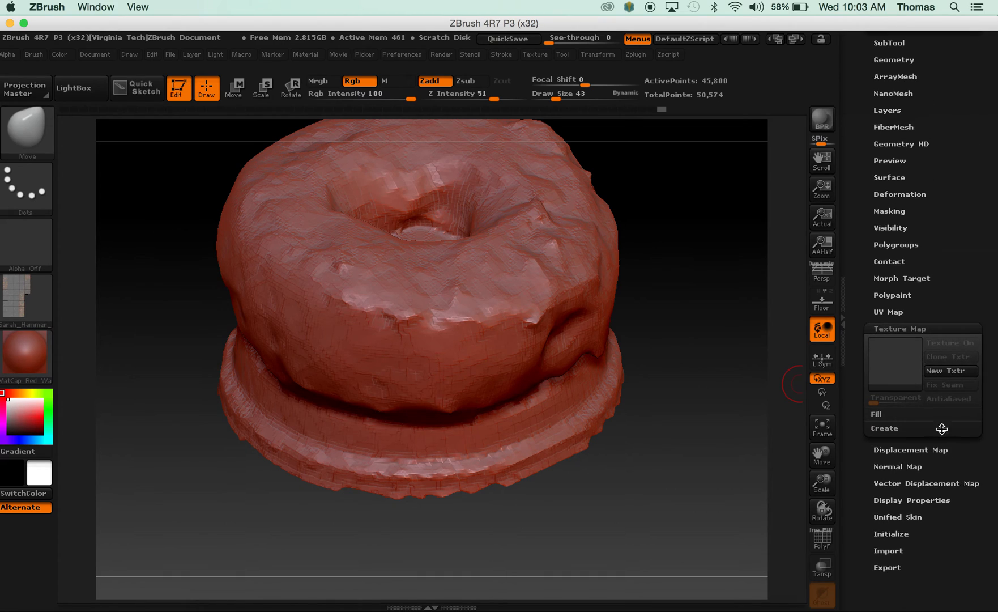
left_click(927, 374)
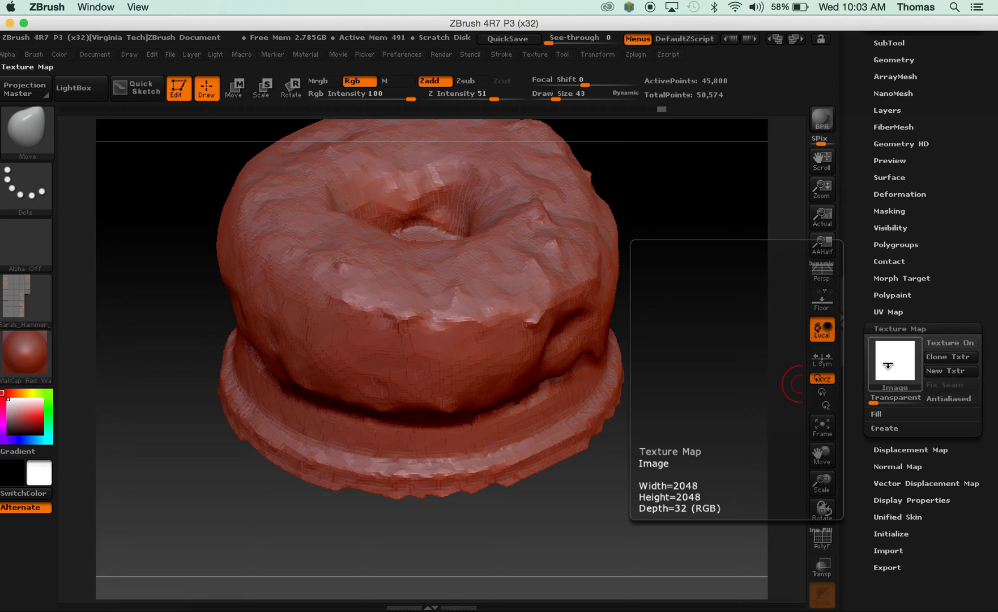
left_click(889, 365)
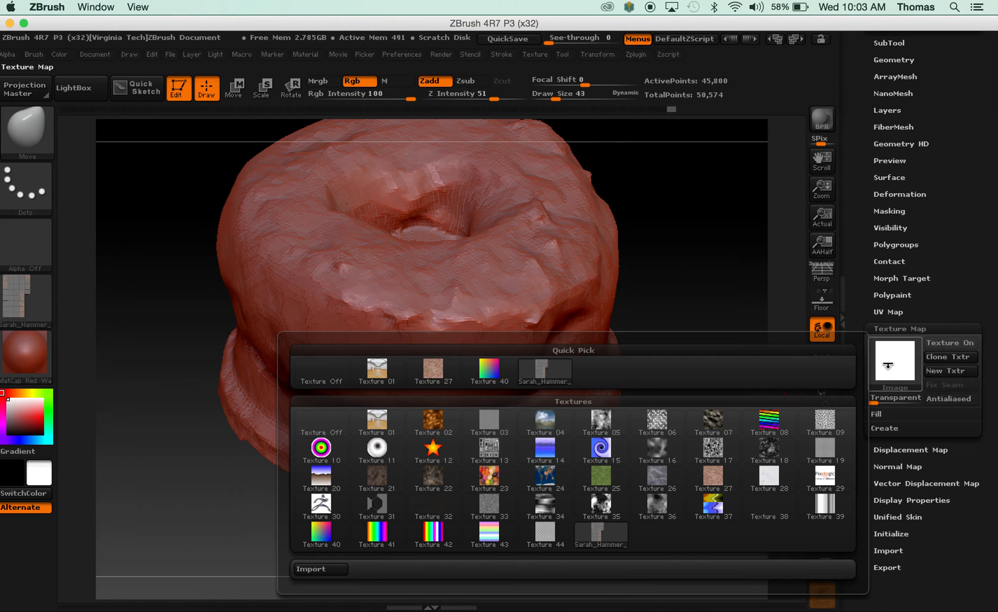
left_click(545, 372)
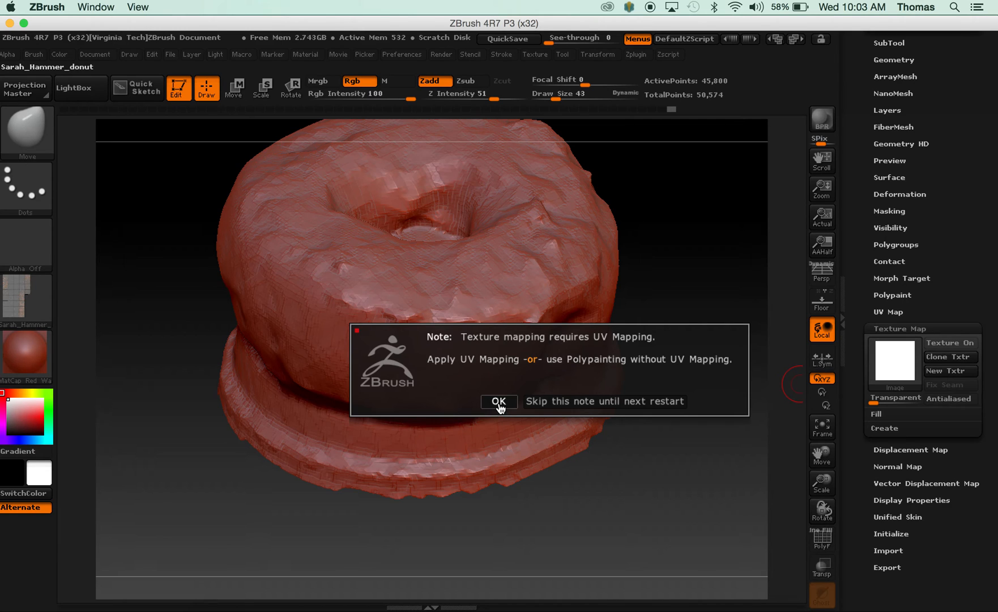
left_click(499, 402)
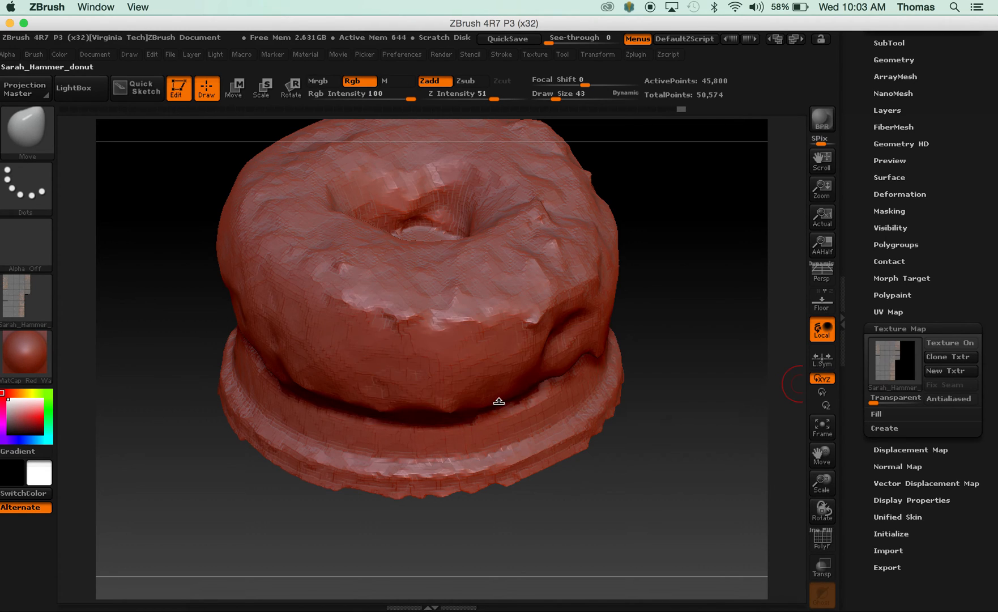
left_click_drag(680, 346, 675, 379)
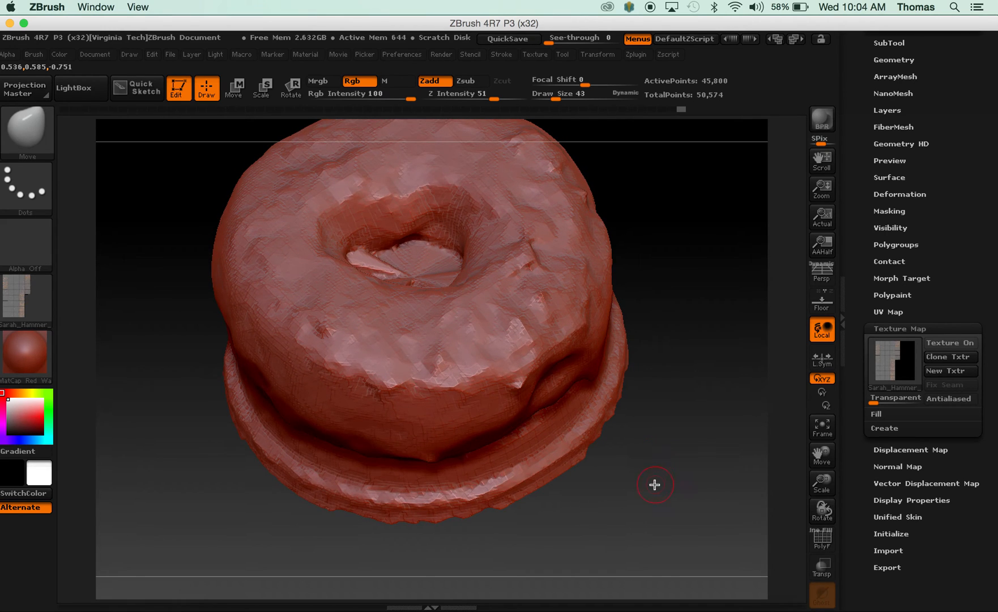
Try to turn on the texture display for the donut, dismissing the UV mapping note.
left_click_drag(655, 484, 715, 408)
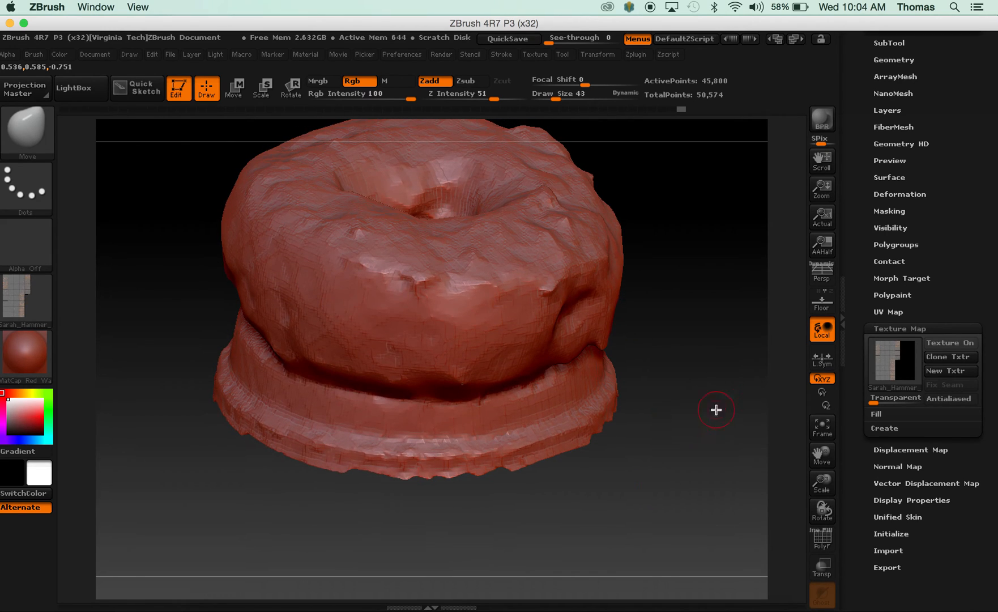
left_click(938, 345)
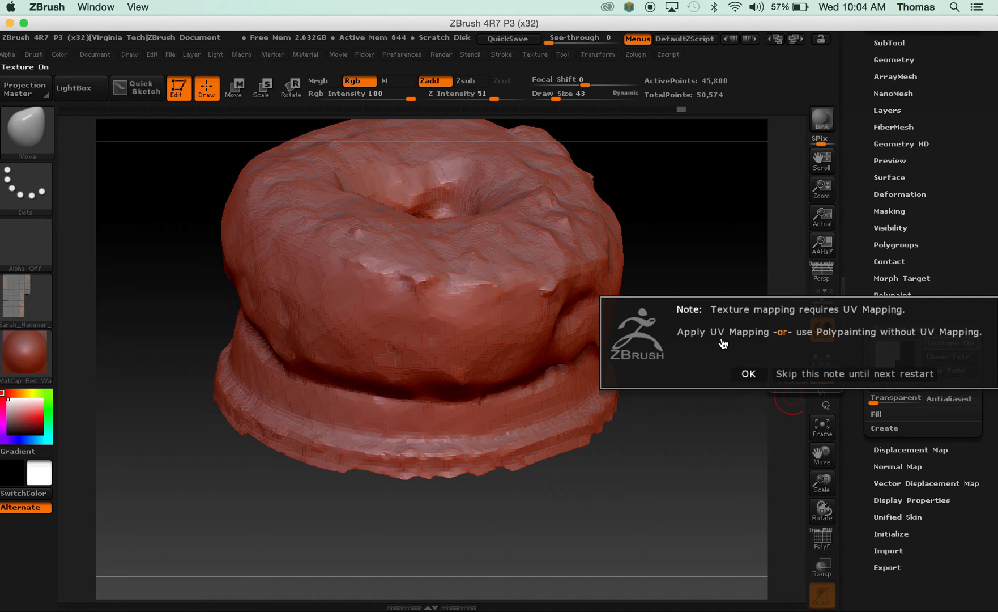
left_click(748, 371)
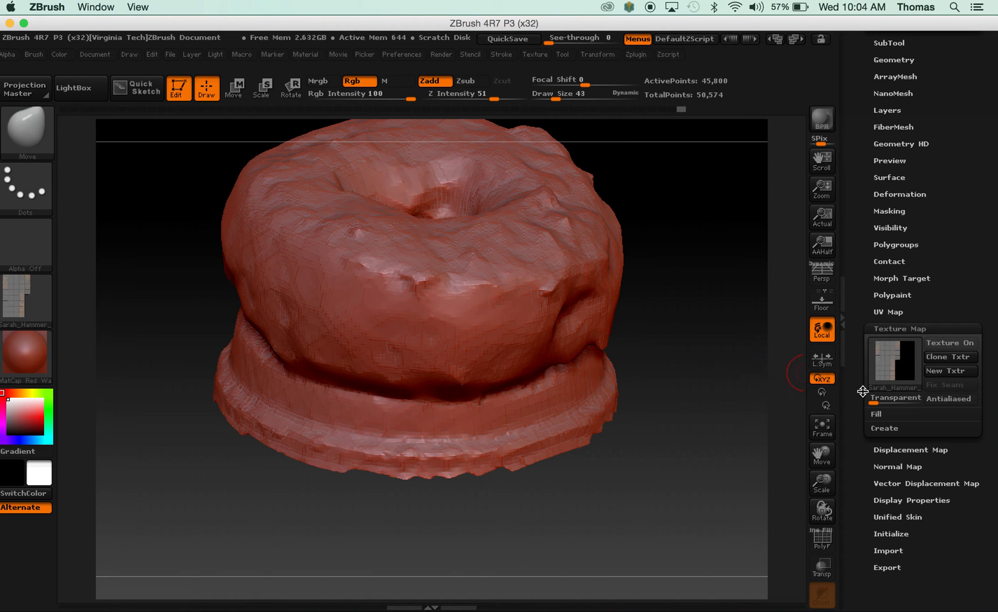
left_click_drag(727, 344, 725, 368)
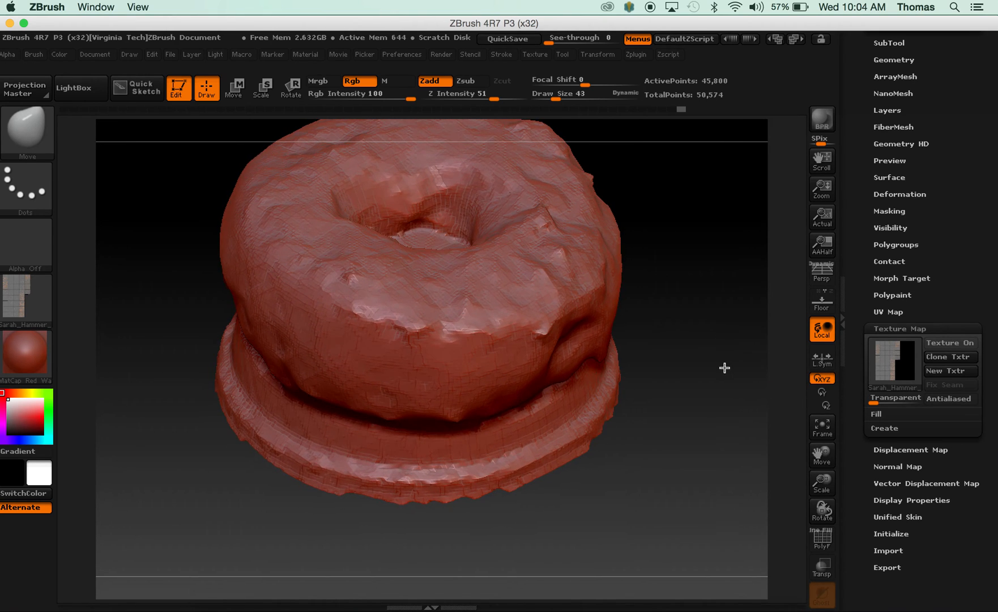
Create another new texture map for the donut, assign the imported scan image to it, and skip the UV mapping note until next restart.
left_click(940, 371)
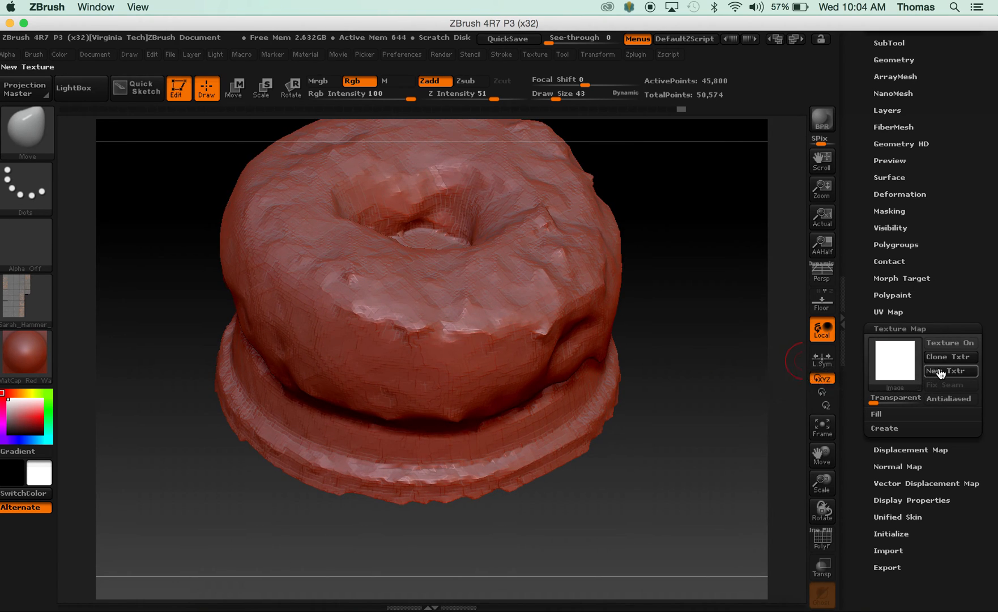
left_click(896, 360)
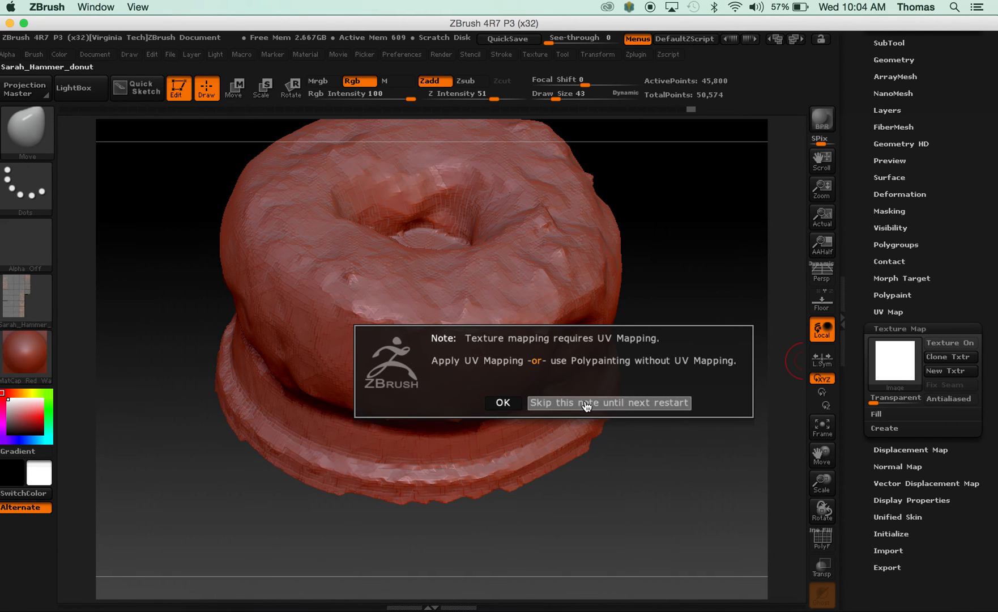
left_click(587, 403)
mouse_move(663, 463)
left_mouse_down()
mouse_move(664, 440)
mouse_move(660, 455)
left_mouse_up()
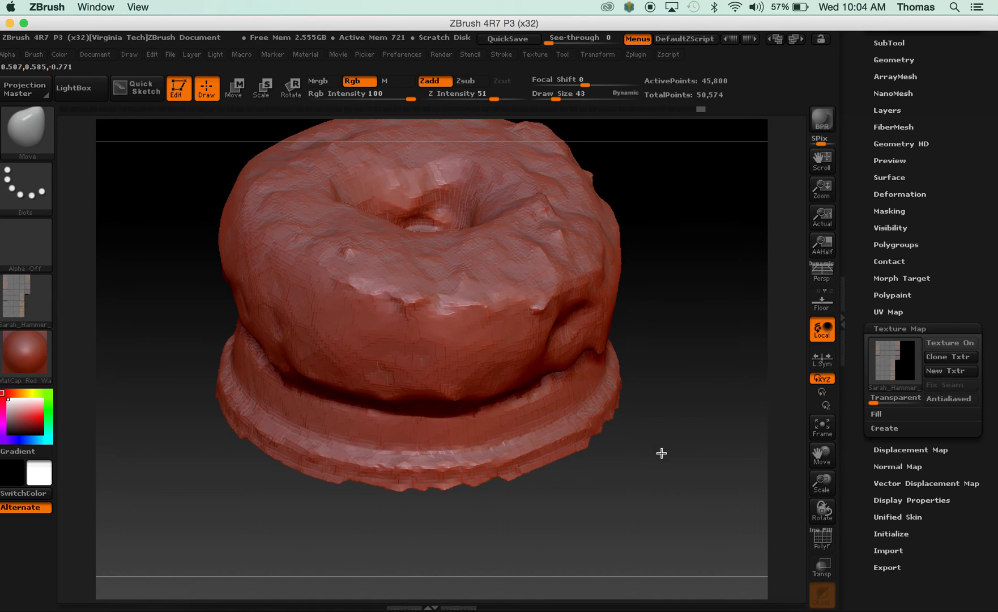
Open the donut's UV Map settings and examine the mesh from several angles.
left_click(889, 312)
left_click_drag(705, 332, 506, 285)
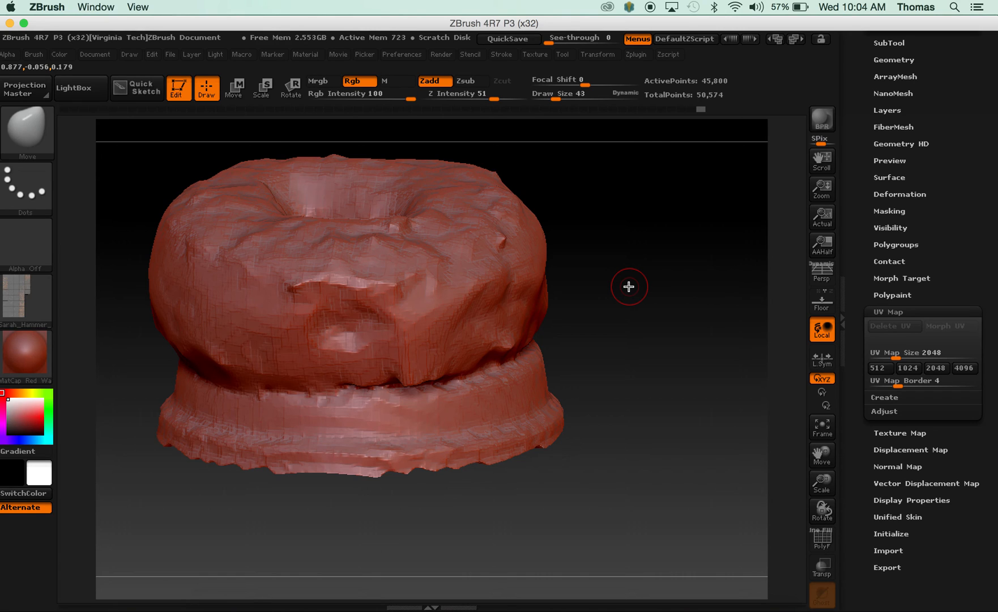
mouse_move(629, 285)
left_mouse_down()
mouse_move(640, 270)
mouse_move(644, 296)
left_mouse_up()
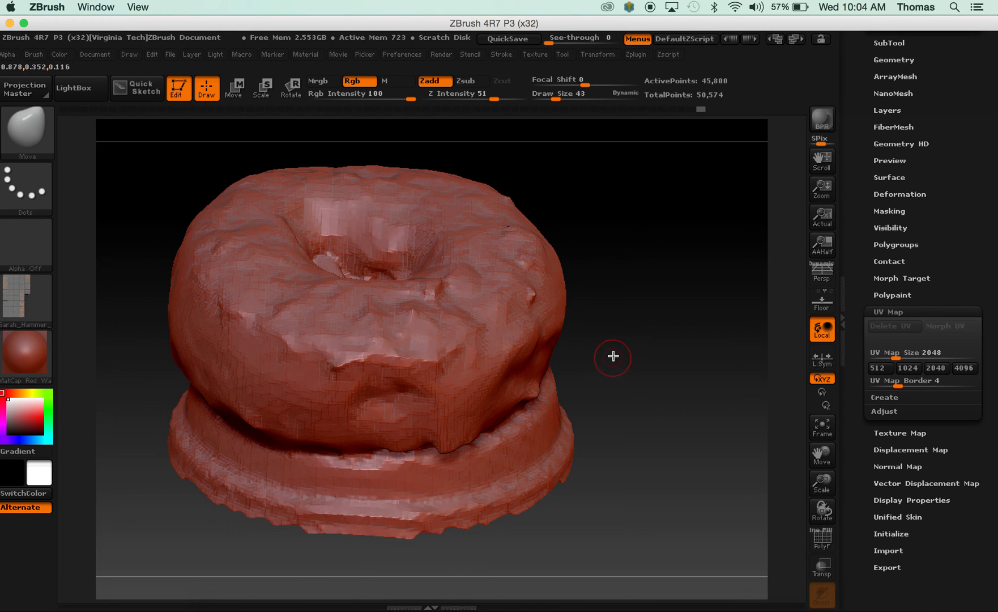
mouse_move(620, 350)
left_mouse_down()
mouse_move(621, 375)
mouse_move(586, 378)
mouse_move(635, 363)
left_mouse_up()
Export the donut mesh to the Desktop as donut_final.obj in OBJ format.
left_click_drag(989, 159, 995, 334)
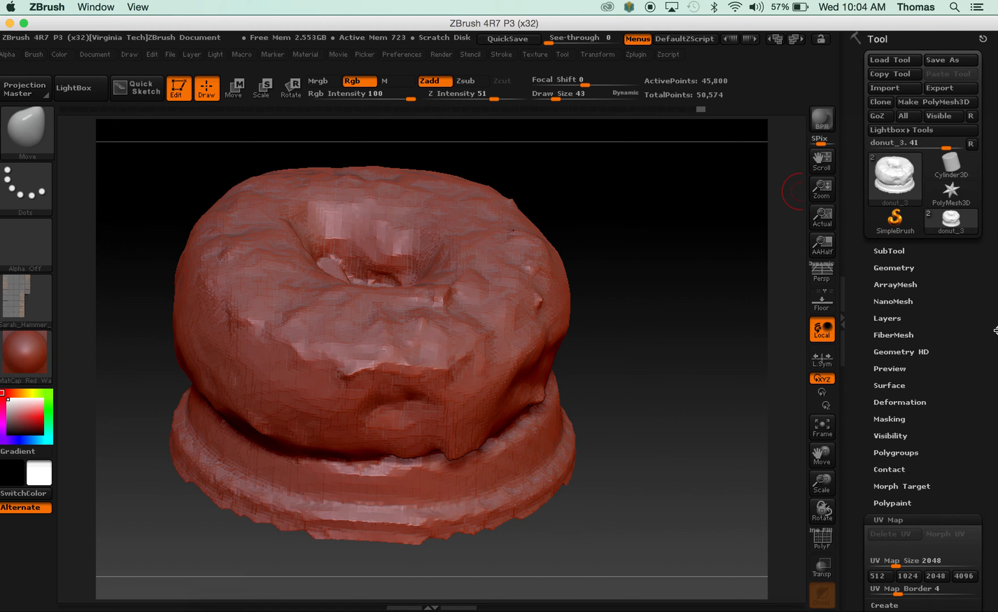
left_click(939, 89)
left_click(281, 264)
left_click(286, 246)
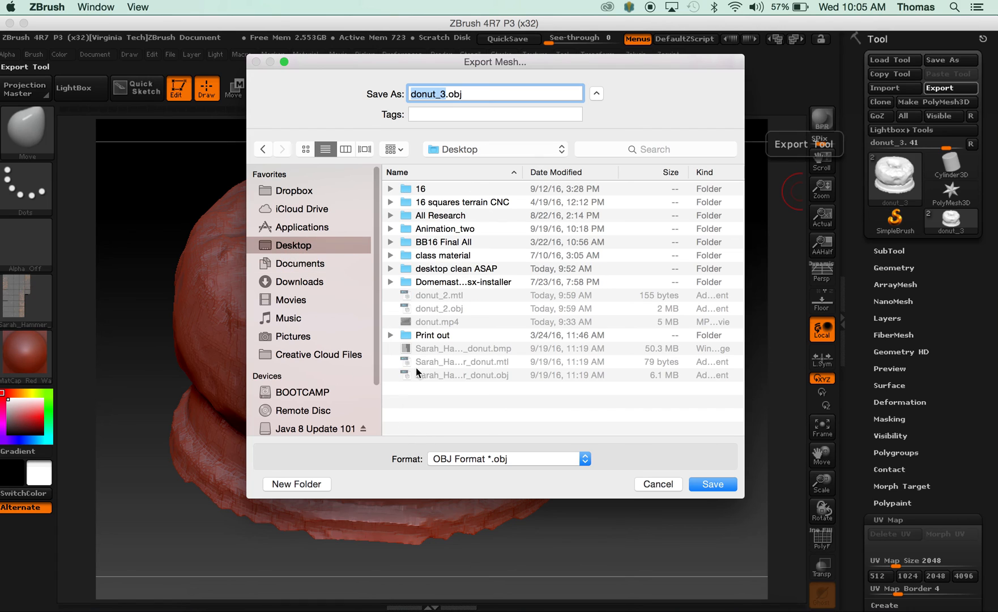
left_click(444, 94)
type("fina")
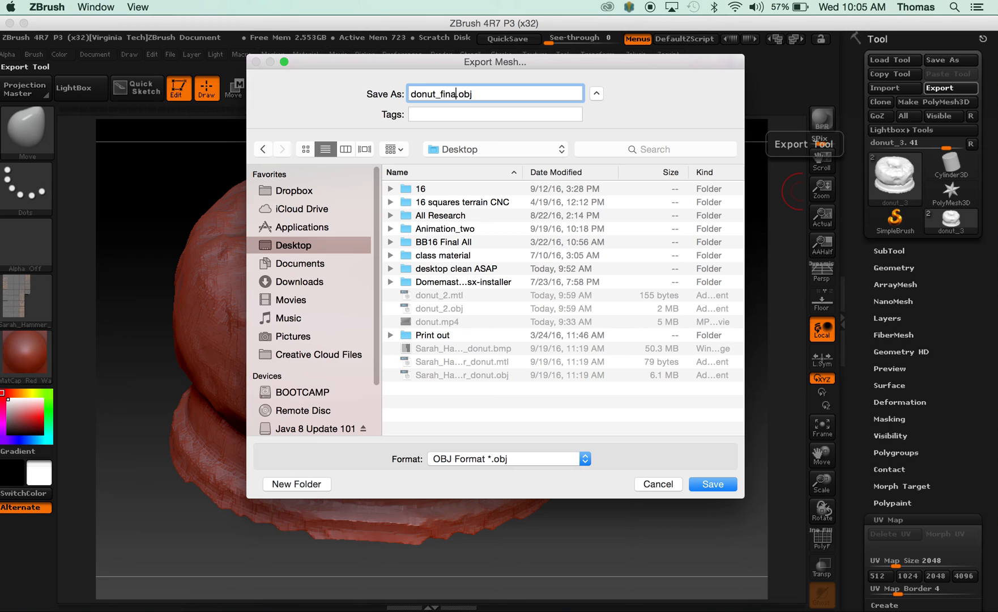
left_click(531, 460)
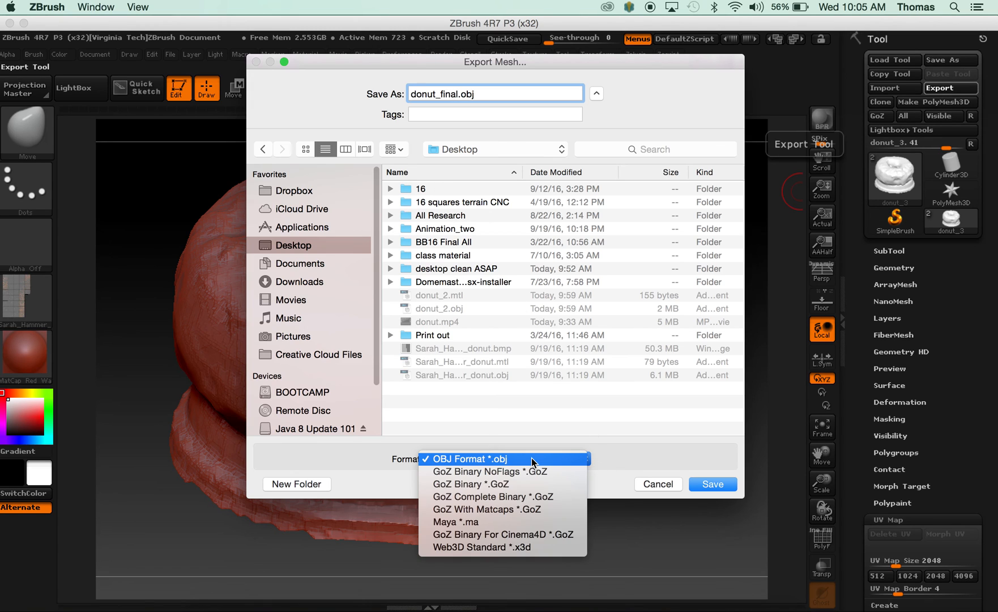
left_click(669, 457)
left_click(711, 484)
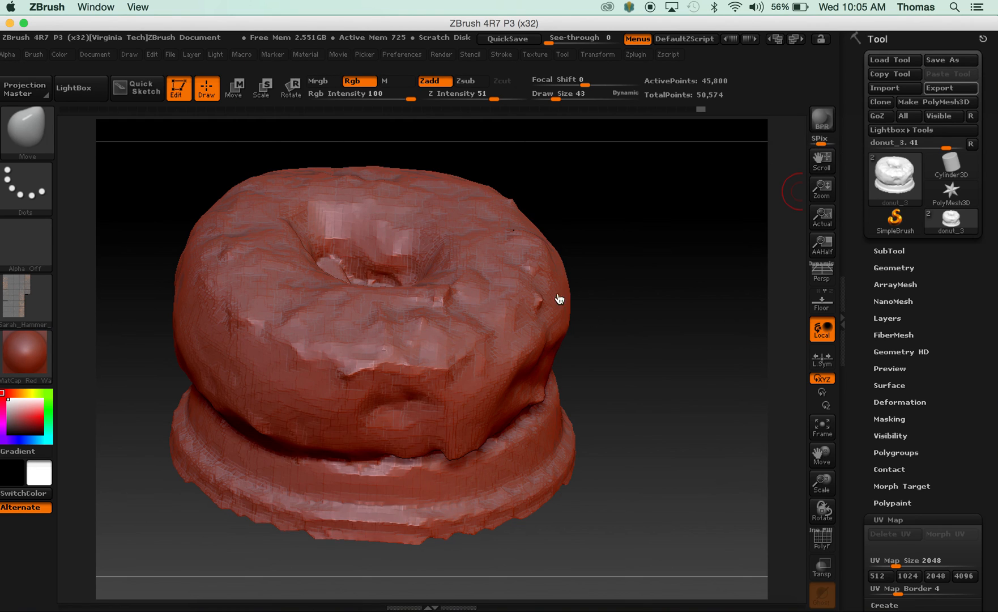
left_click_drag(647, 335, 643, 356)
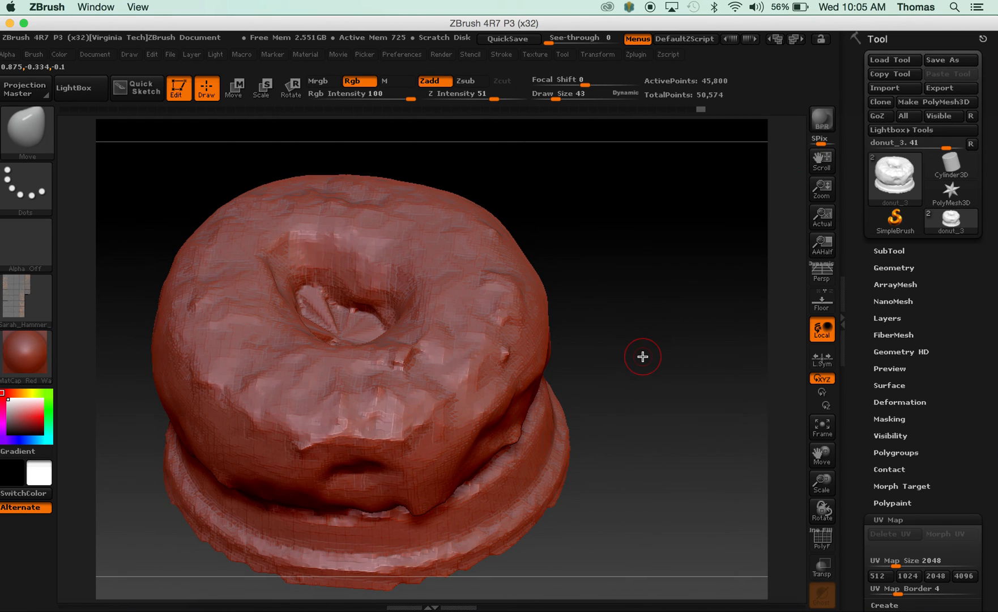
left_click_drag(643, 360, 617, 362)
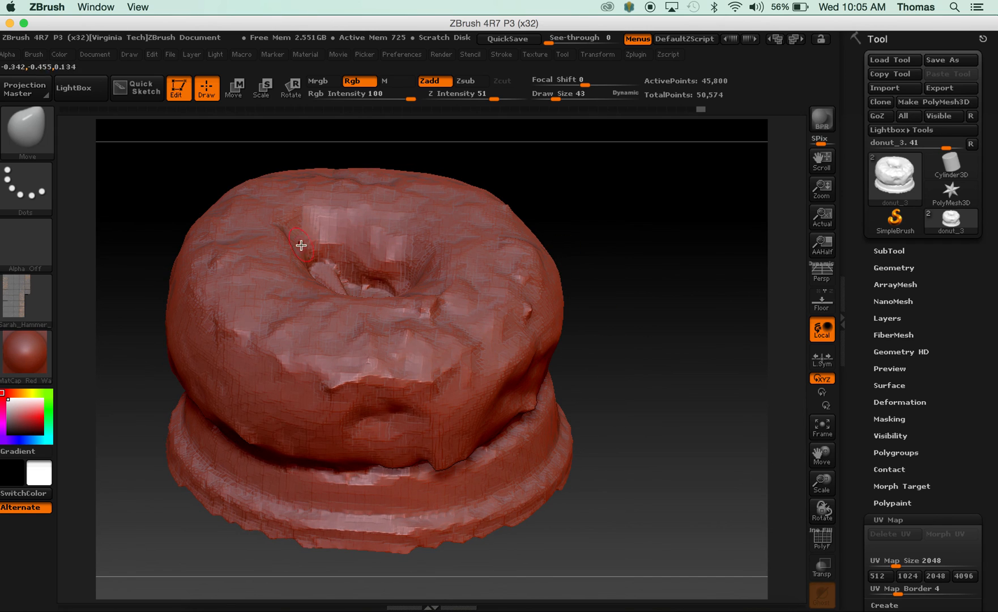